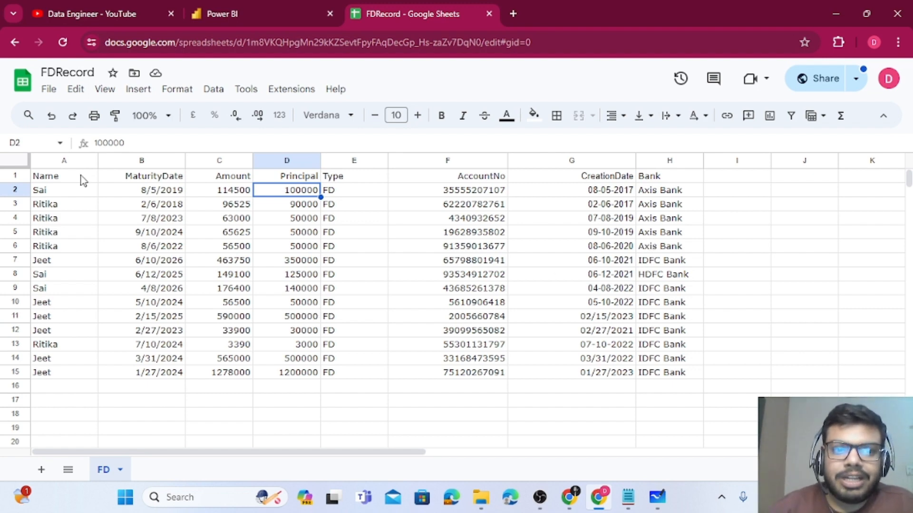
Examine the FD sheet's Name, AccountNo, Type, Principal, Amount and Bank columns and their records
click(50, 192)
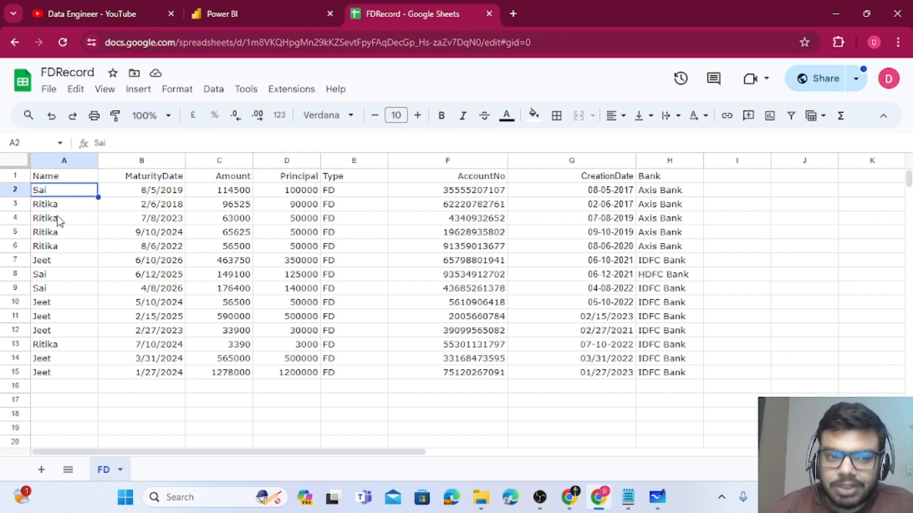
click(57, 209)
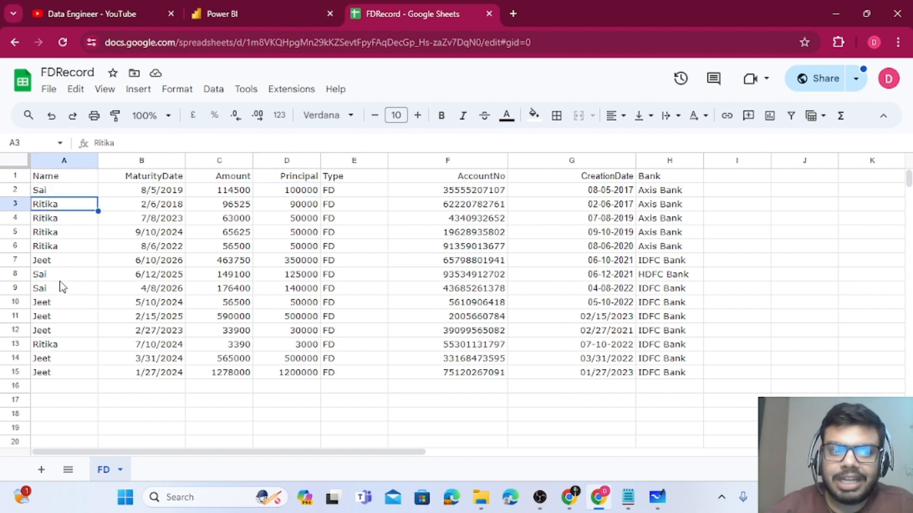
click(59, 263)
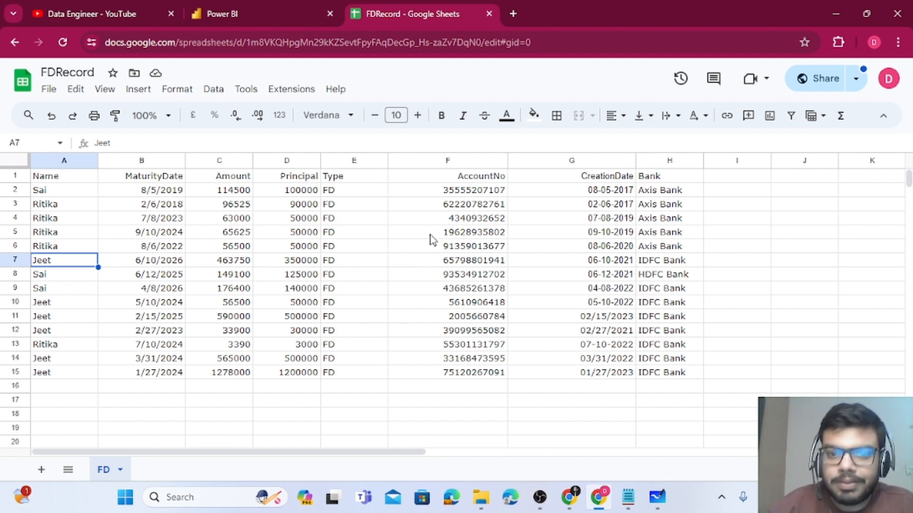
click(457, 179)
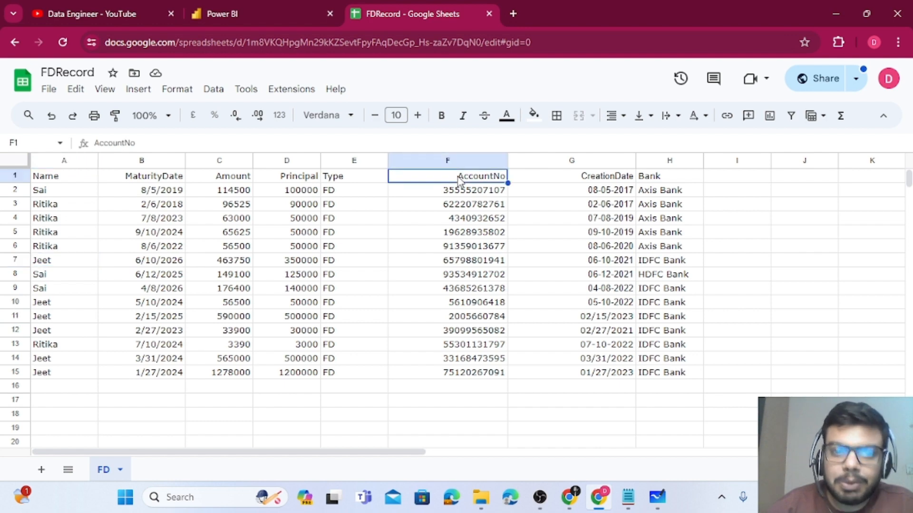
click(356, 180)
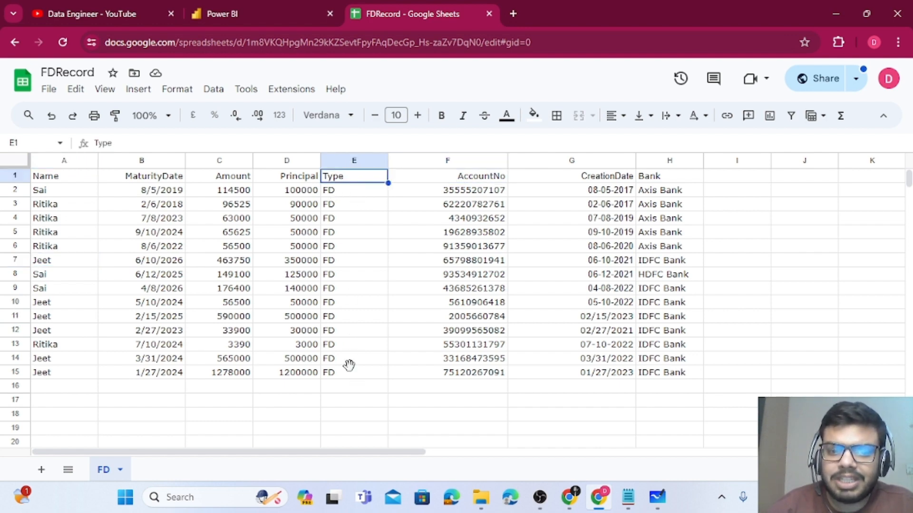
drag(350, 371, 371, 202)
click(400, 207)
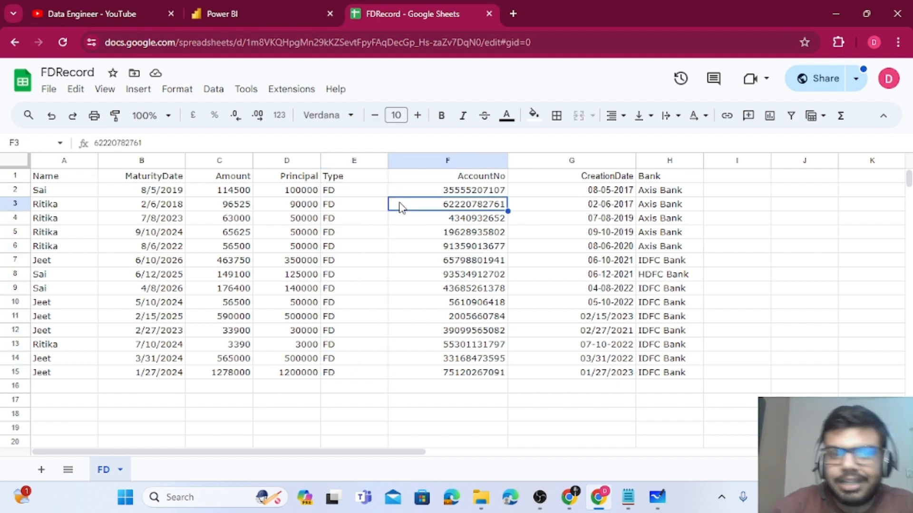
right_click(304, 161)
click(282, 203)
click(222, 160)
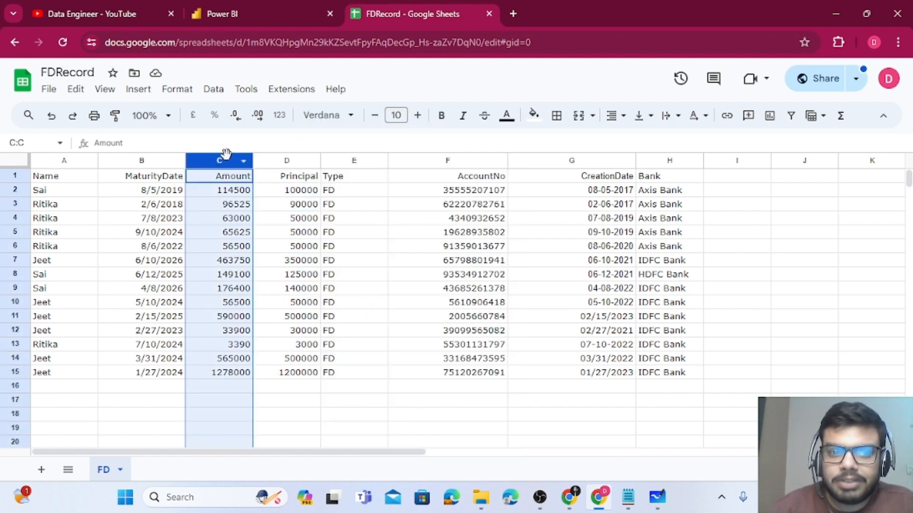
click(373, 245)
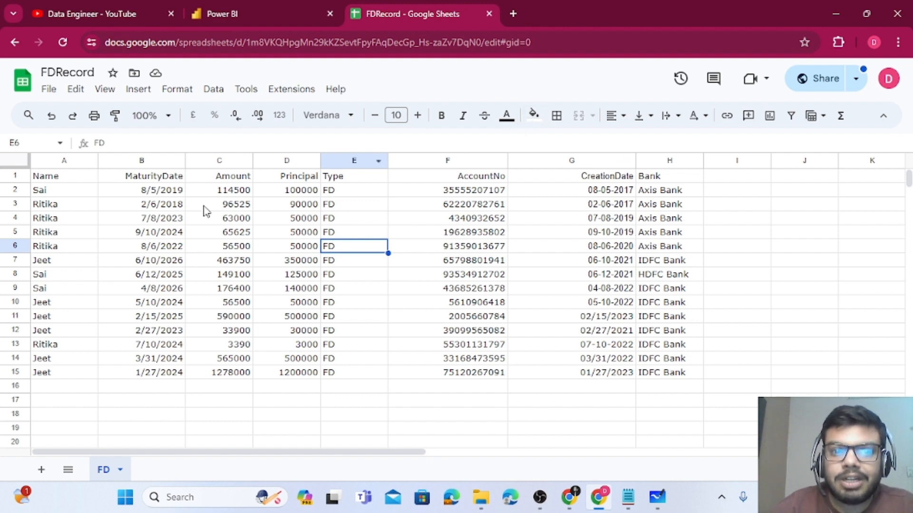
click(666, 196)
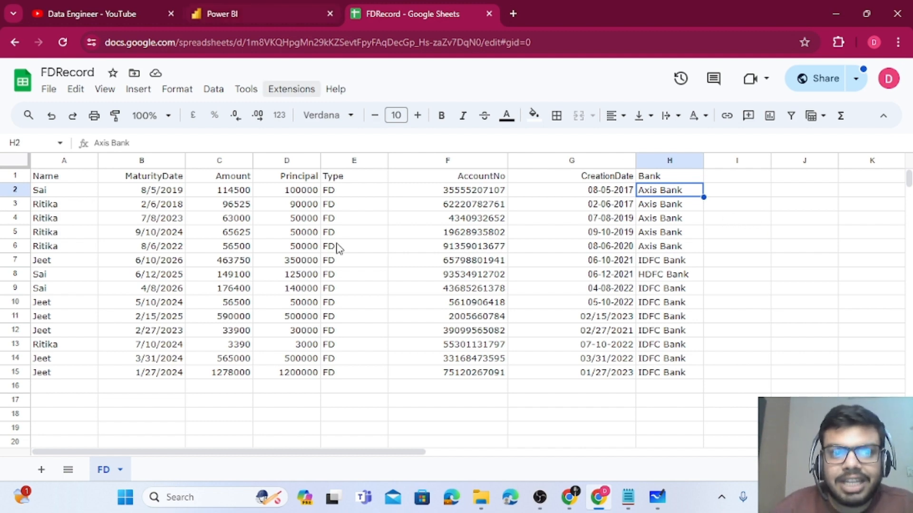
Switch to Microsoft Whiteboard and examine the SQL Endpoint and Lakehouse stages of the architecture diagram
click(666, 499)
click(393, 250)
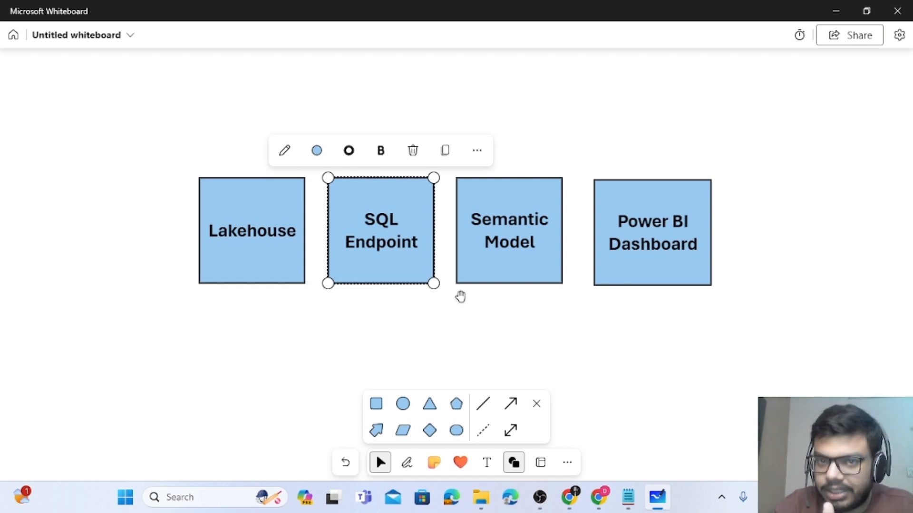
click(248, 266)
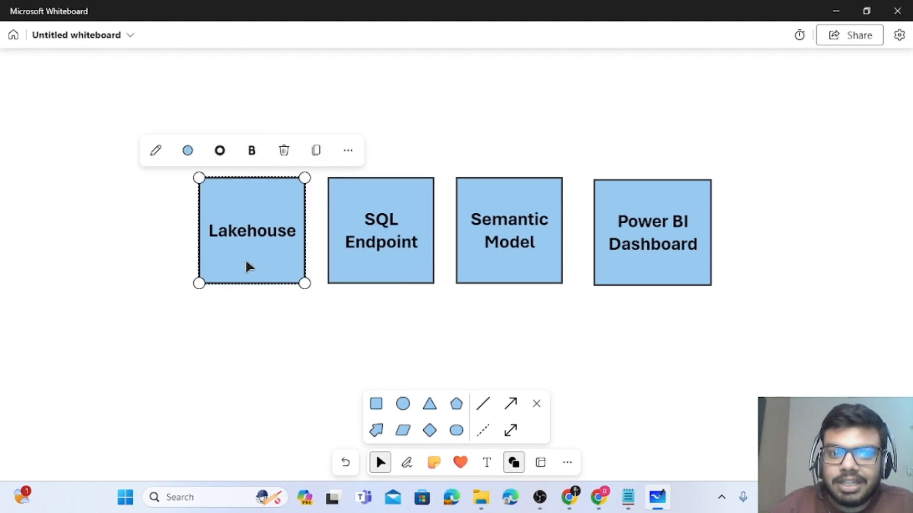
Switch to Power BI in the browser and create a lakehouse named mydevlakehouse in the dev workspace
click(601, 503)
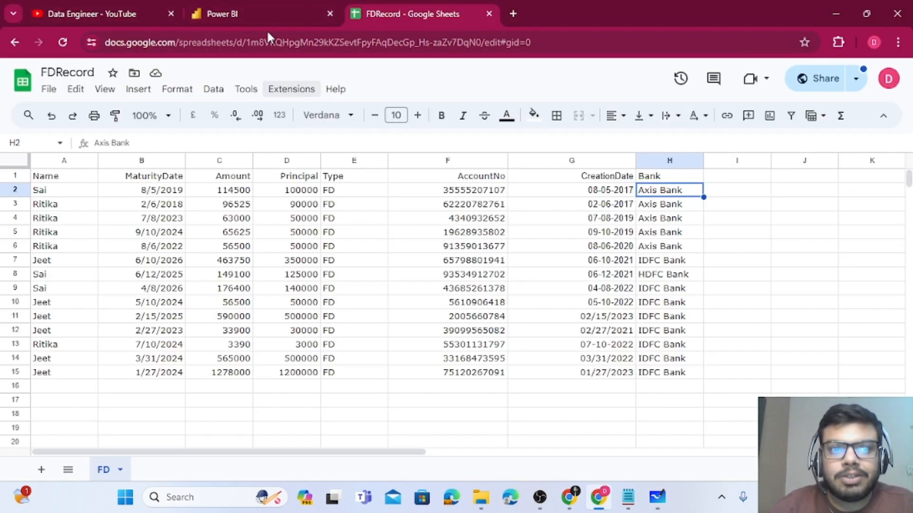
click(254, 10)
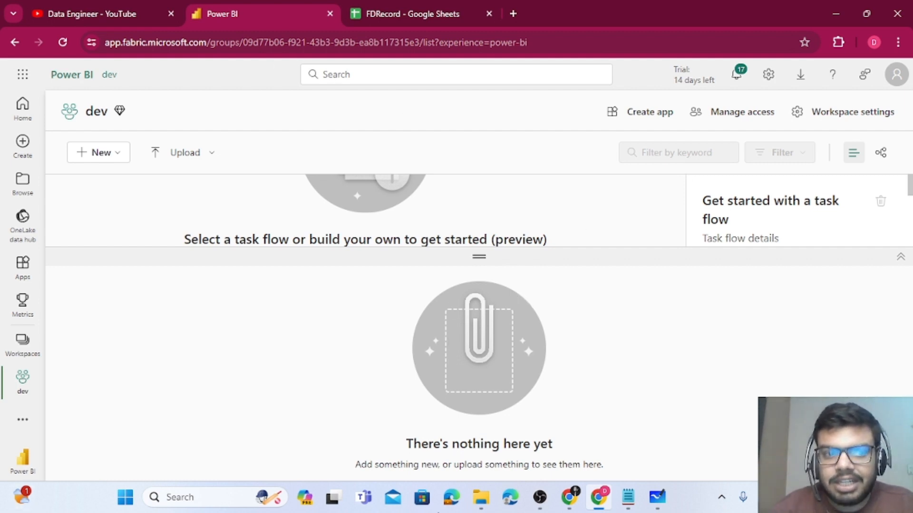
click(103, 159)
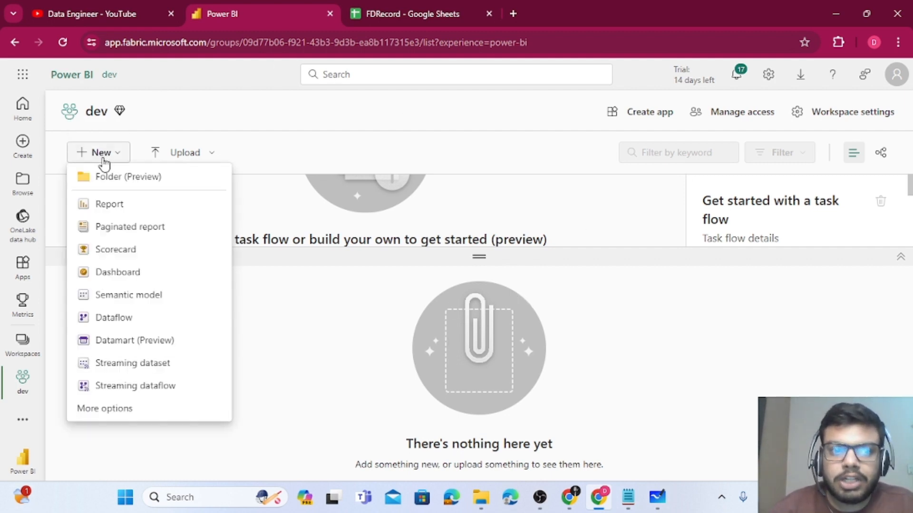
click(112, 410)
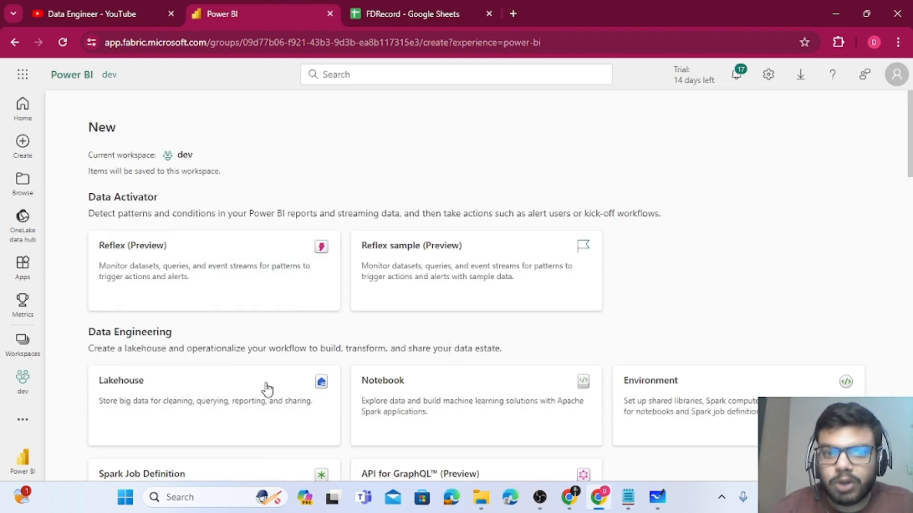
scroll(252, 376, down, 1)
click(234, 322)
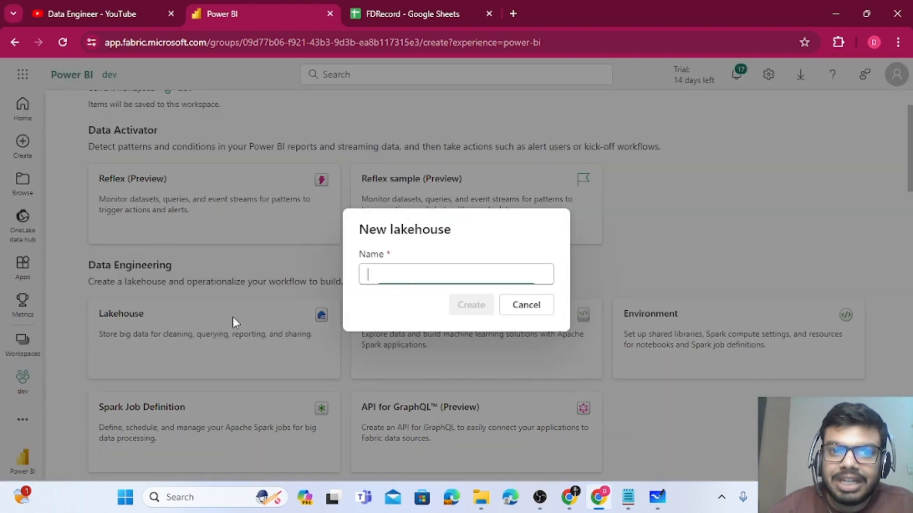
click(445, 279)
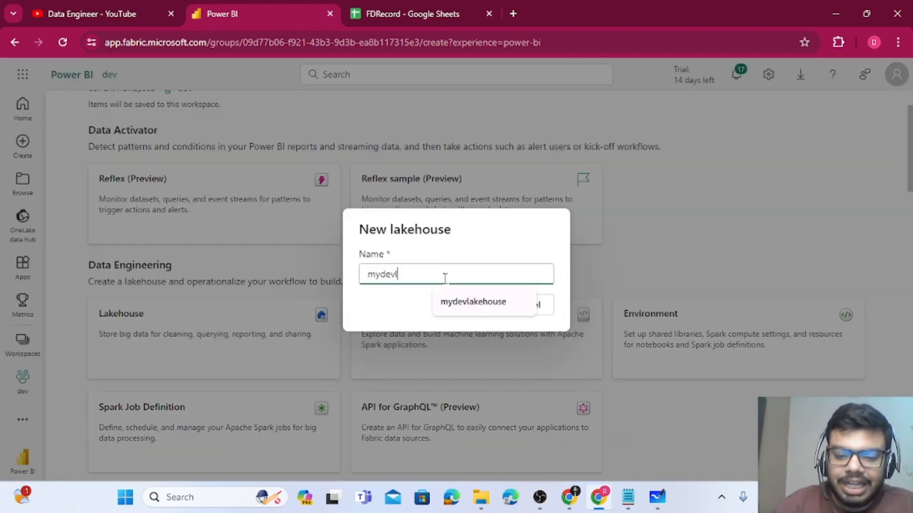
text(mydevlakehouse)
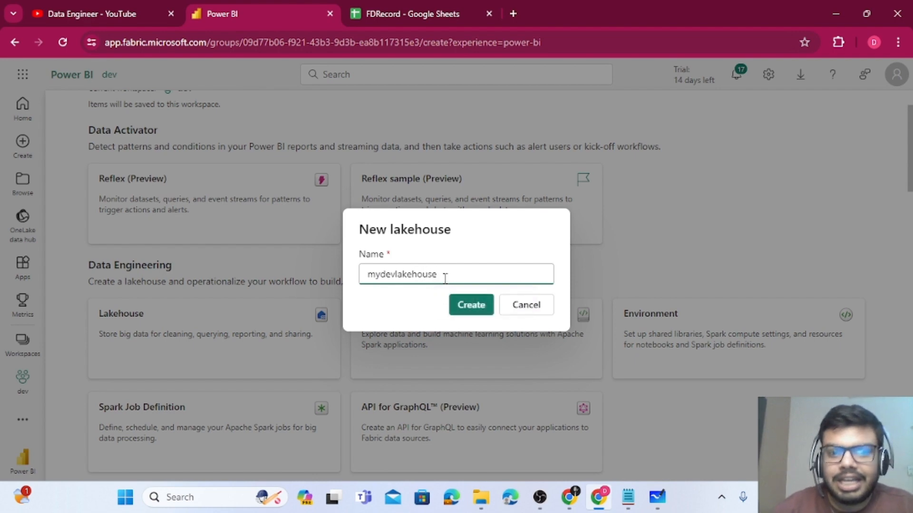
click(473, 305)
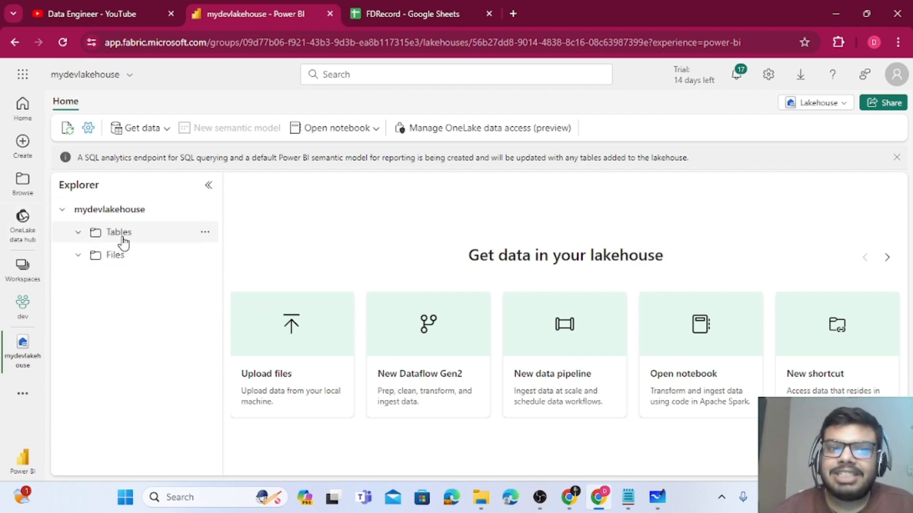
Switch to the FDRecord spreadsheet in Google Sheets and download its FD sheet as a comma-separated values (.csv) file
click(439, 11)
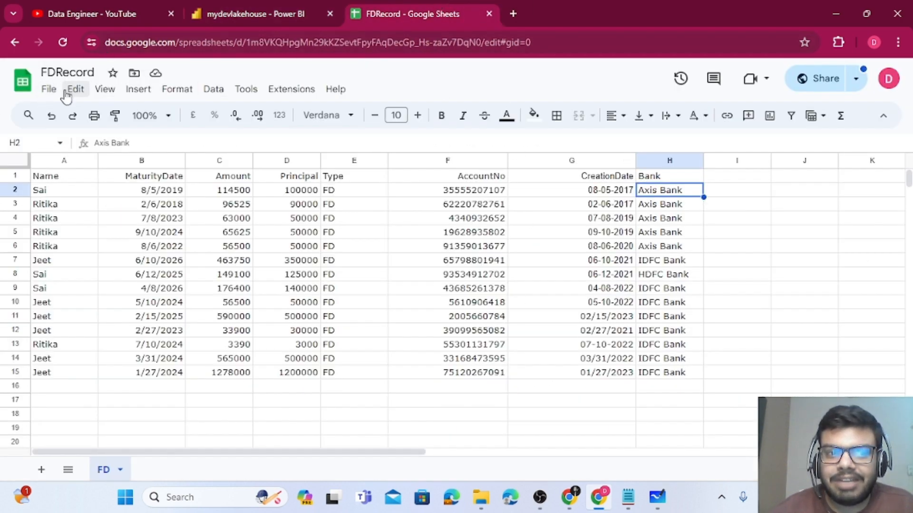
click(48, 89)
mouse_move(128, 255)
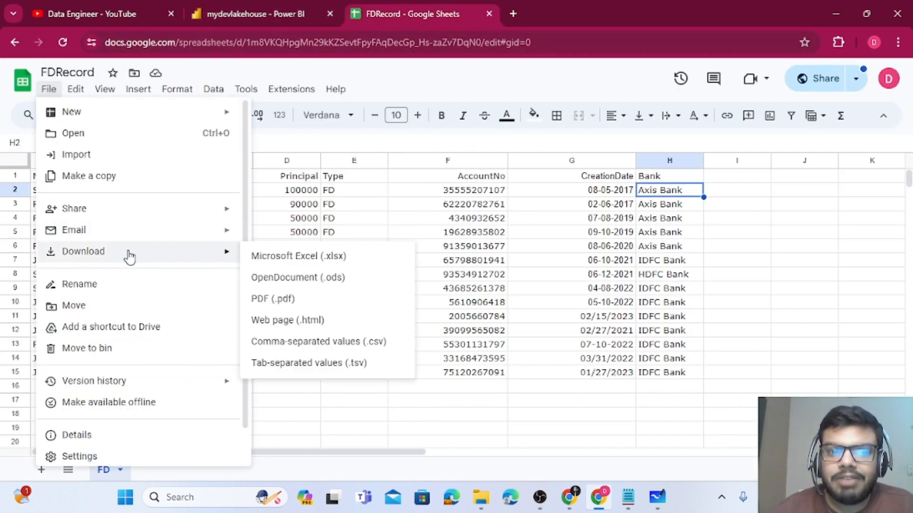
click(334, 343)
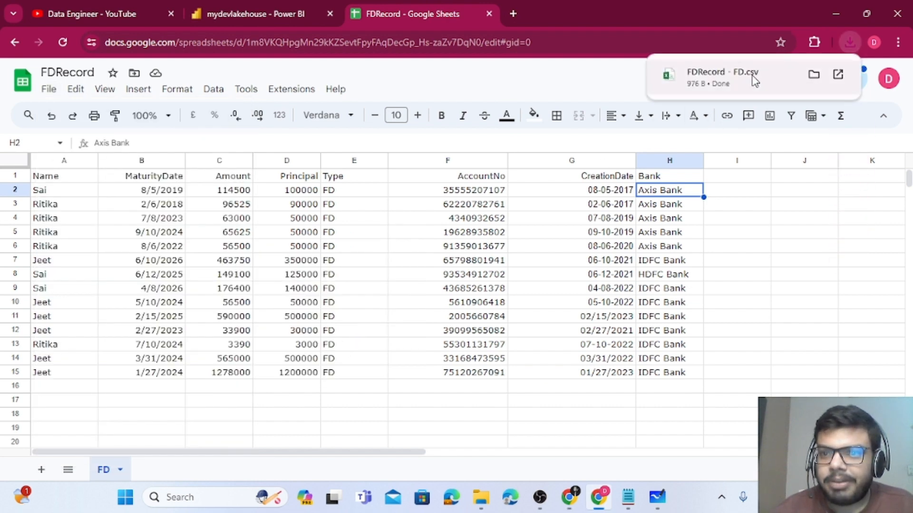
Return to mydevlakehouse in Power BI and upload FDRecord - FD.csv from Downloads into its Files folder
click(264, 9)
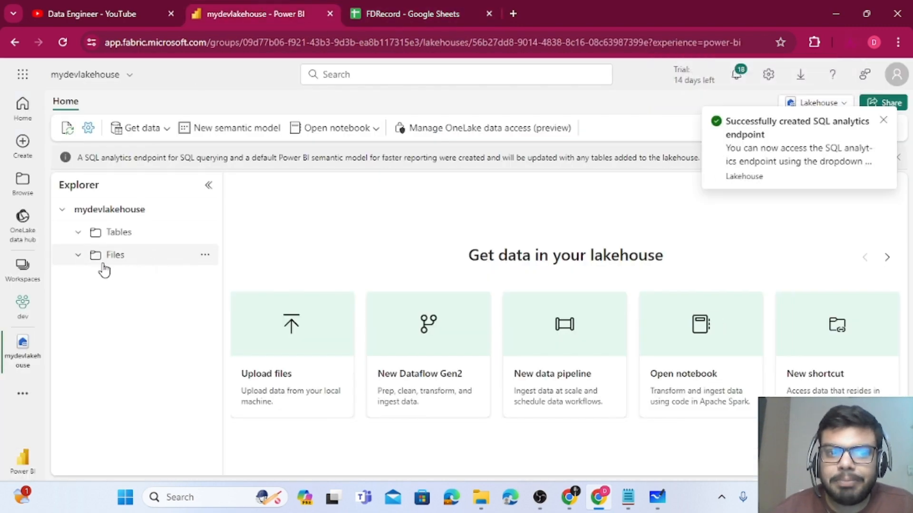
click(102, 259)
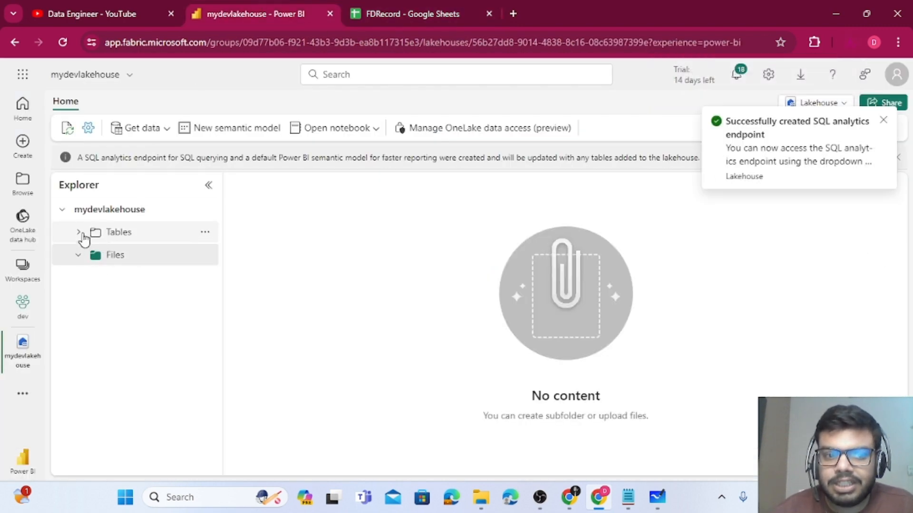
click(125, 130)
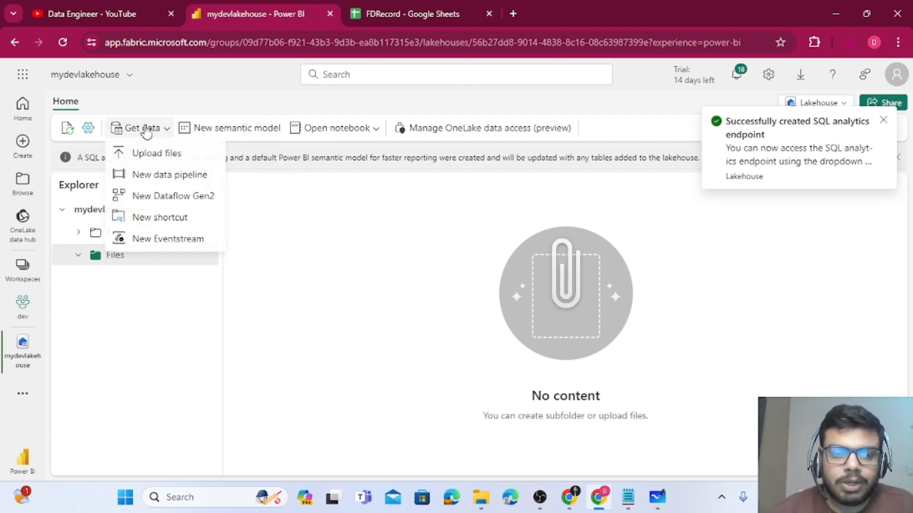
click(157, 159)
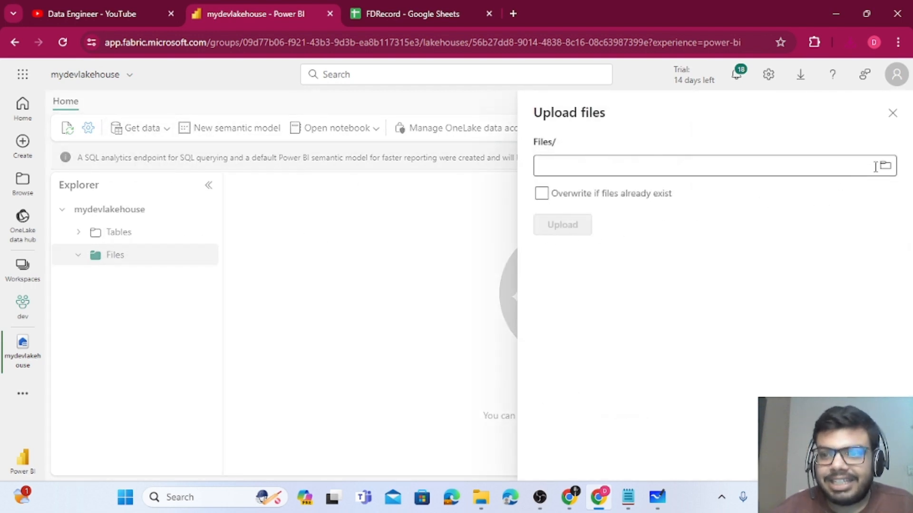
click(648, 170)
click(419, 184)
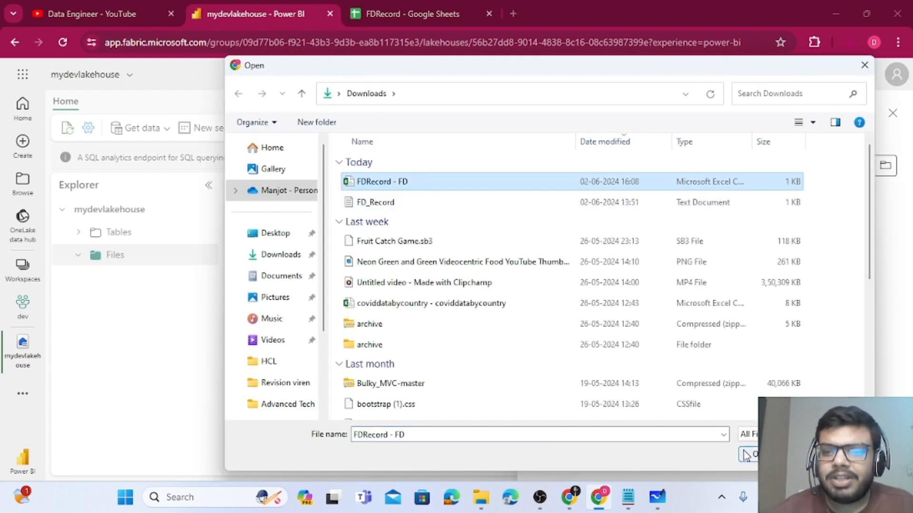
click(748, 450)
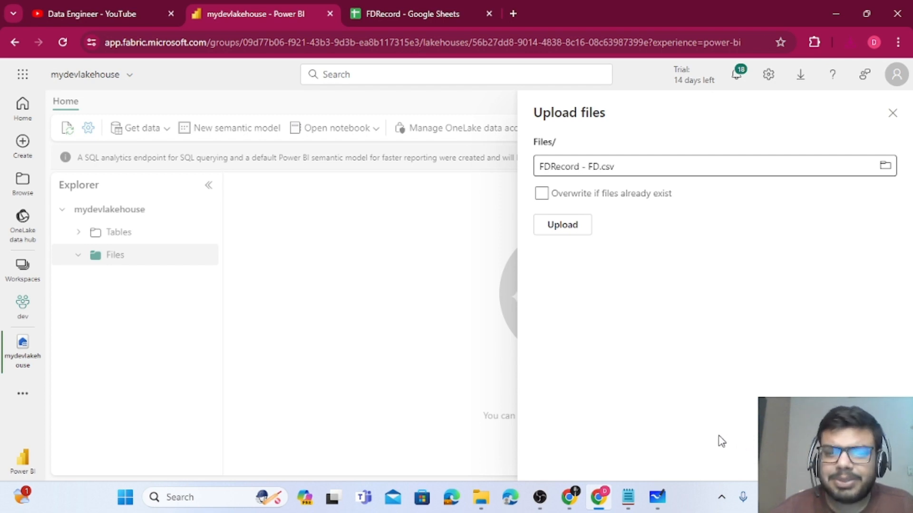
click(561, 225)
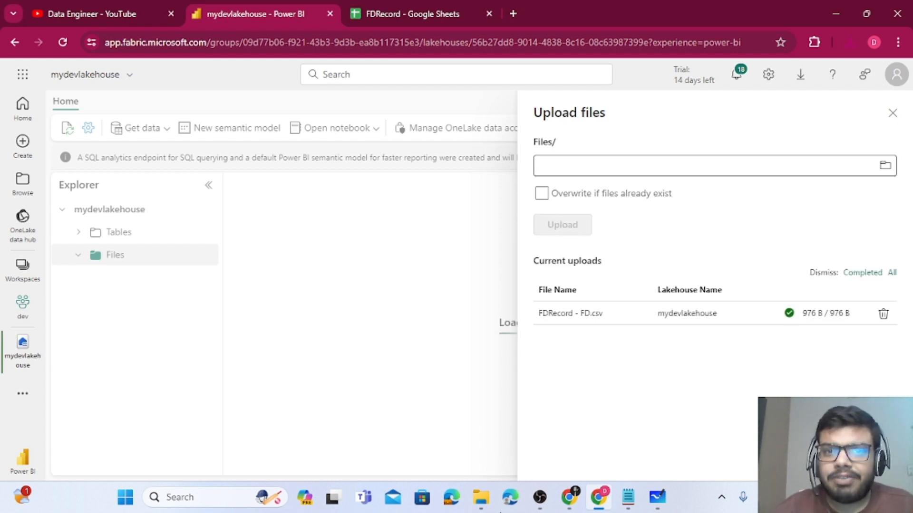
Look at the FDRecord spreadsheet's web address in Google Sheets, returning to the lakehouse in Power BI
click(409, 14)
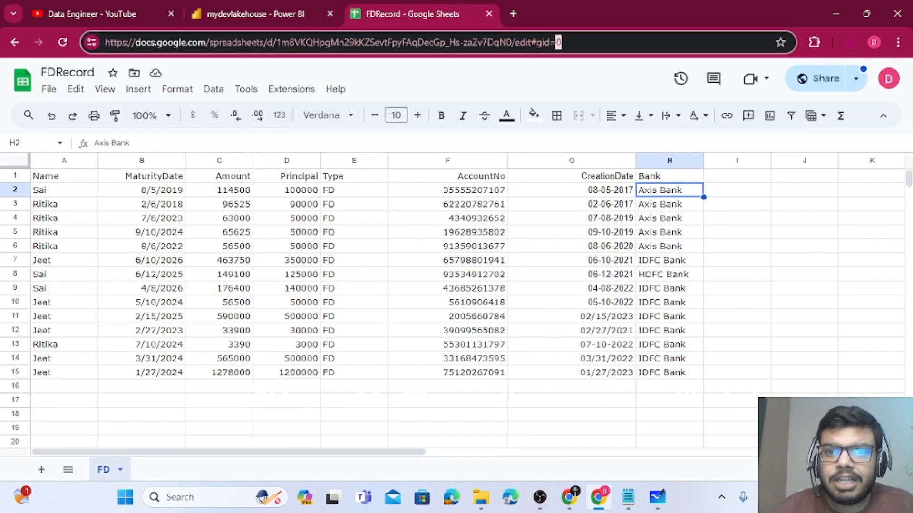
click(558, 42)
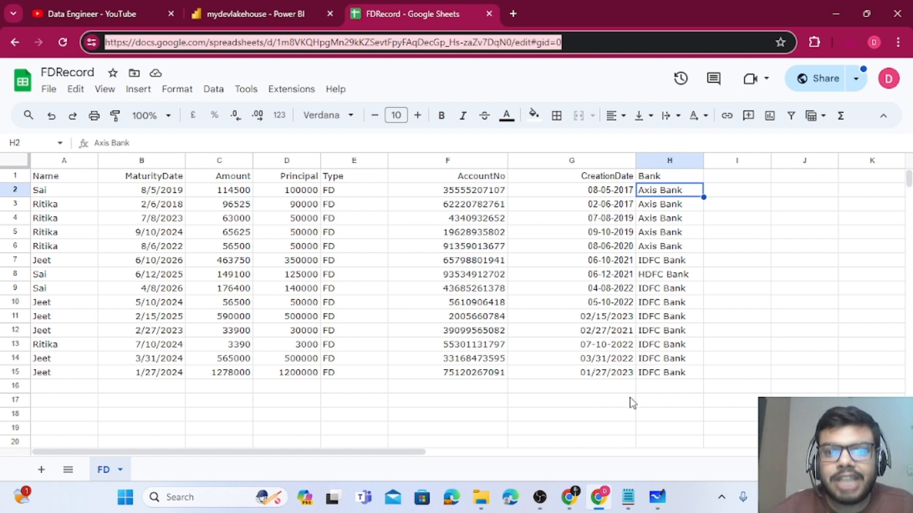
click(285, 8)
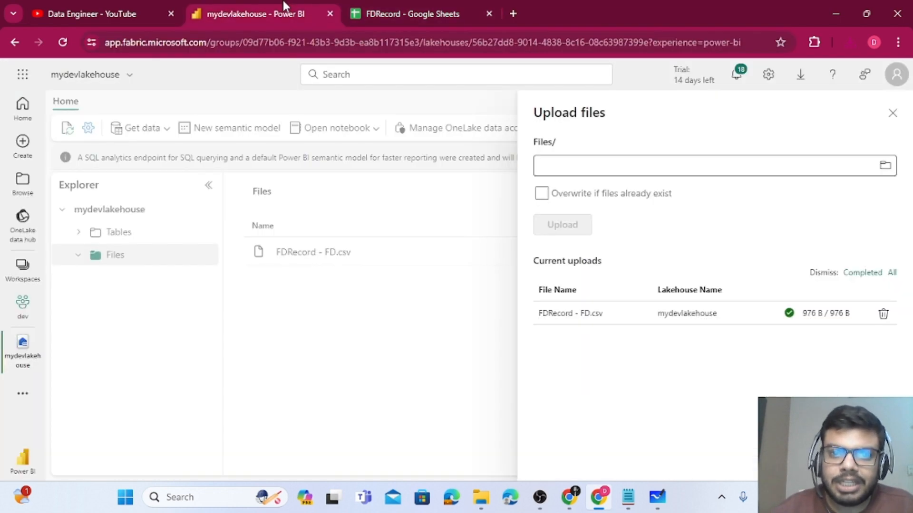
Close the upload pane and load FDRecord - FD.csv into a new table named fdrecord, using the header for column names and a comma separator
click(893, 113)
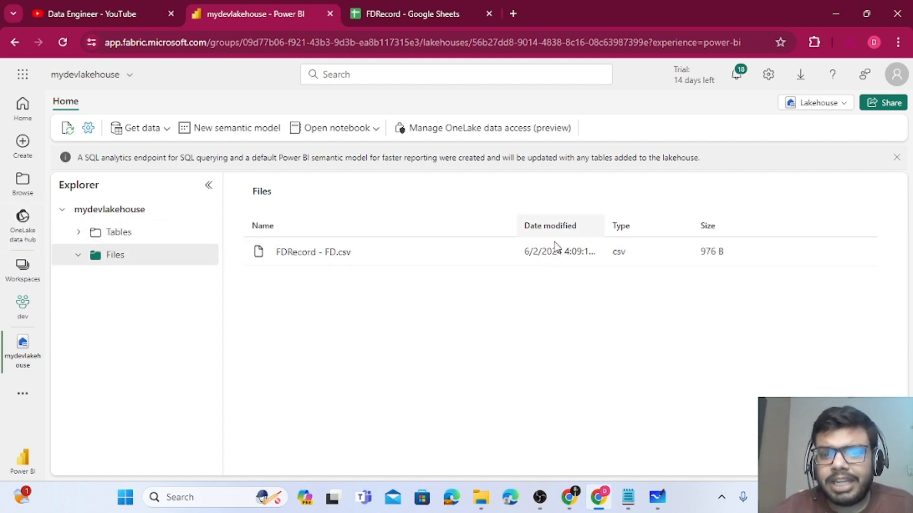
click(501, 252)
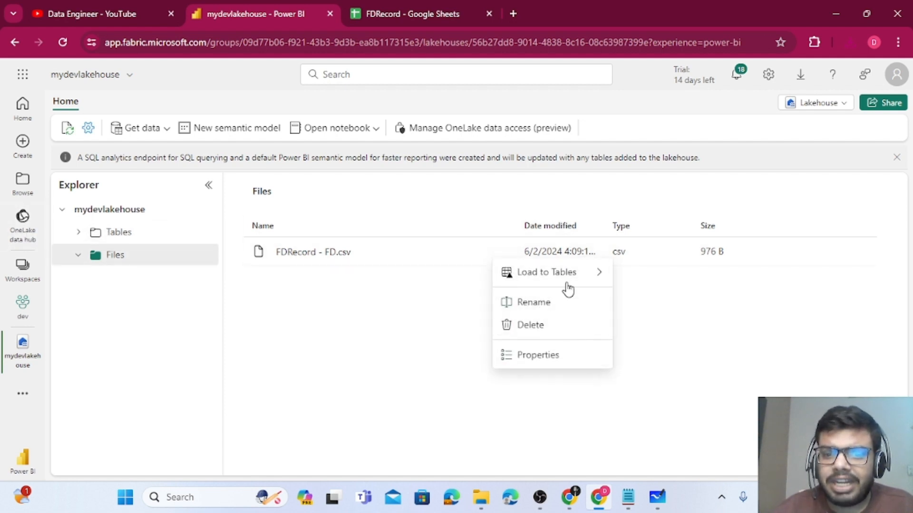
mouse_move(565, 274)
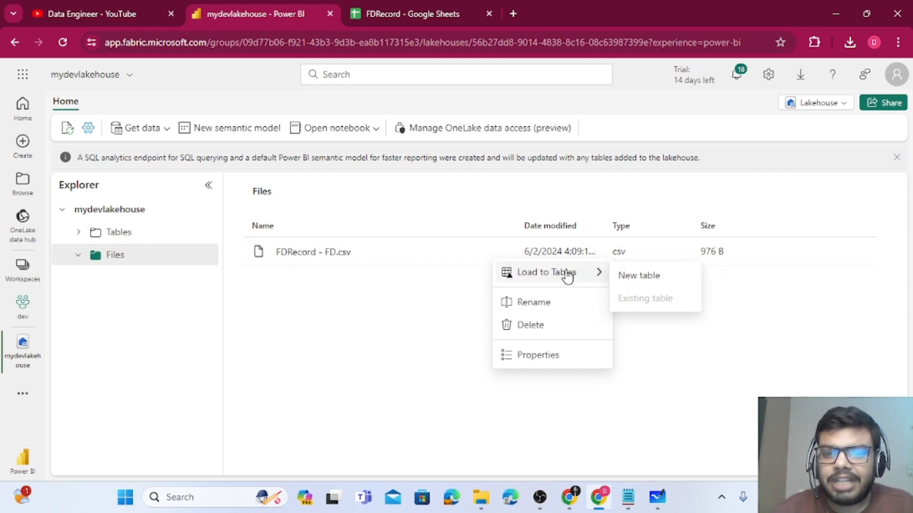
click(446, 293)
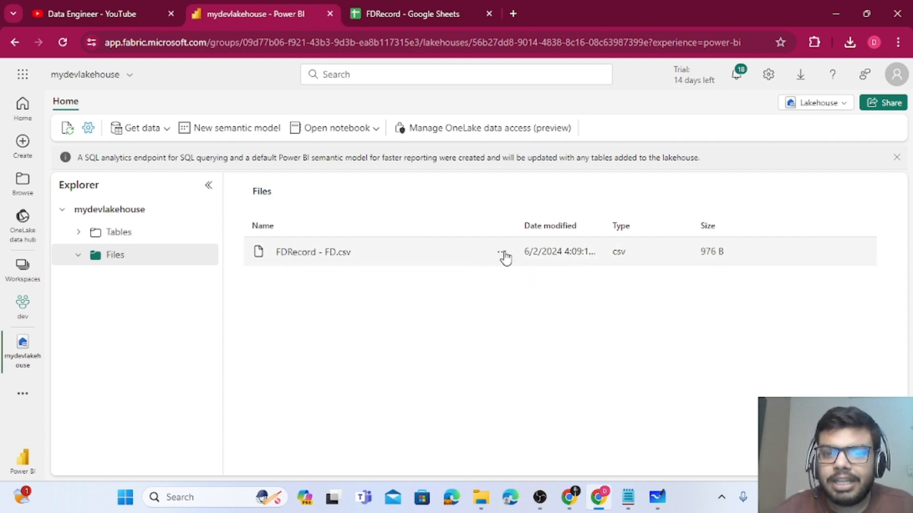
click(504, 255)
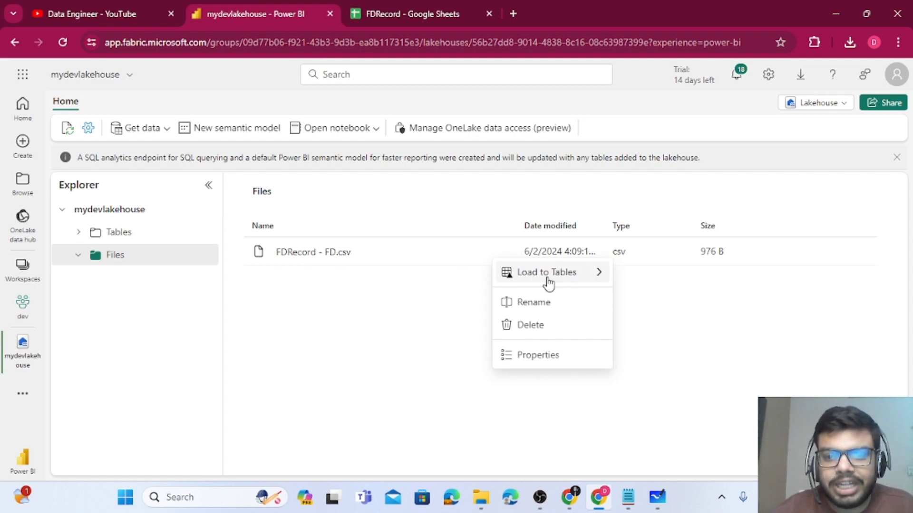
click(630, 278)
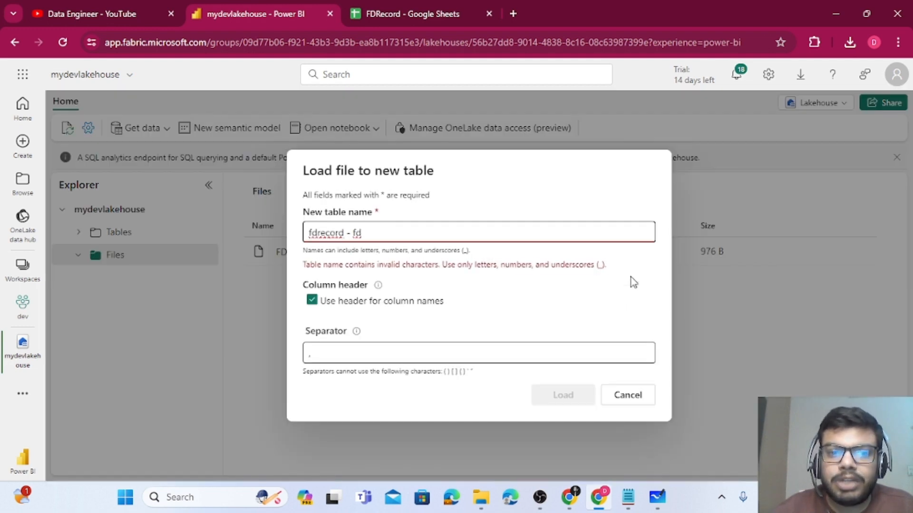
drag(372, 233, 346, 232)
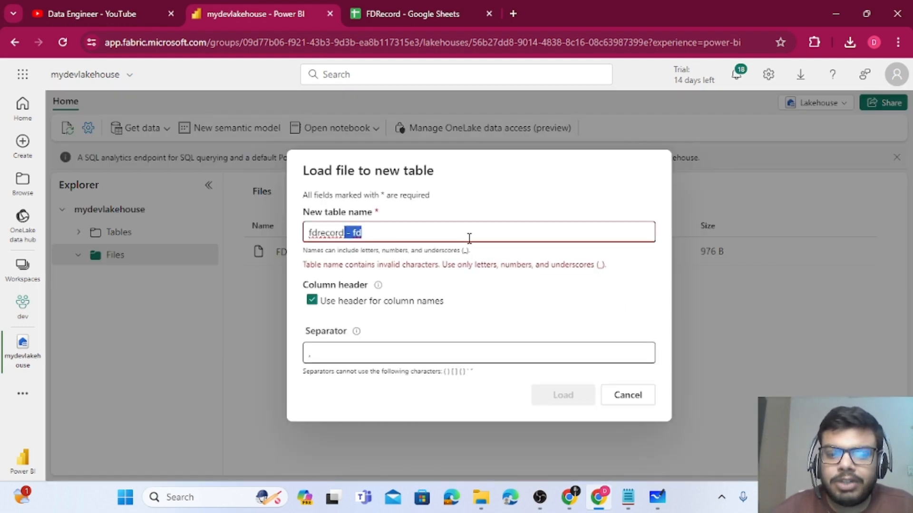
key(BackSpace)
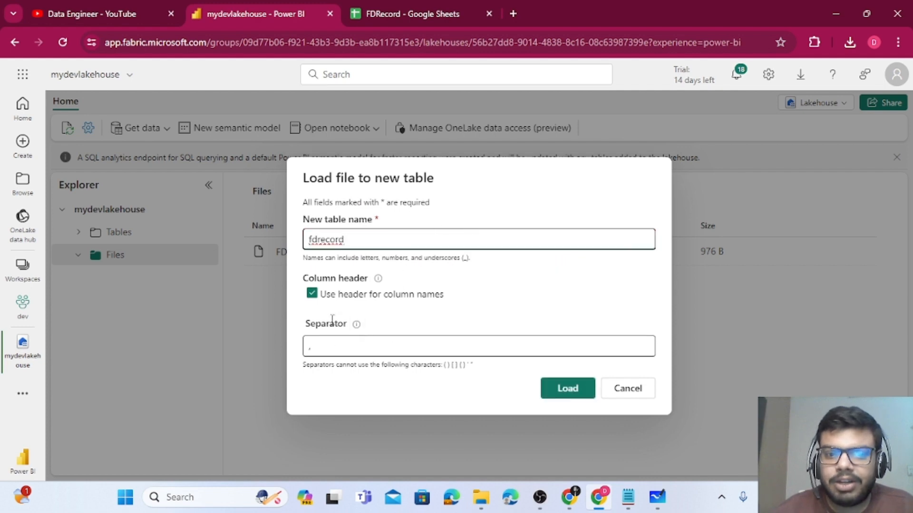
click(309, 344)
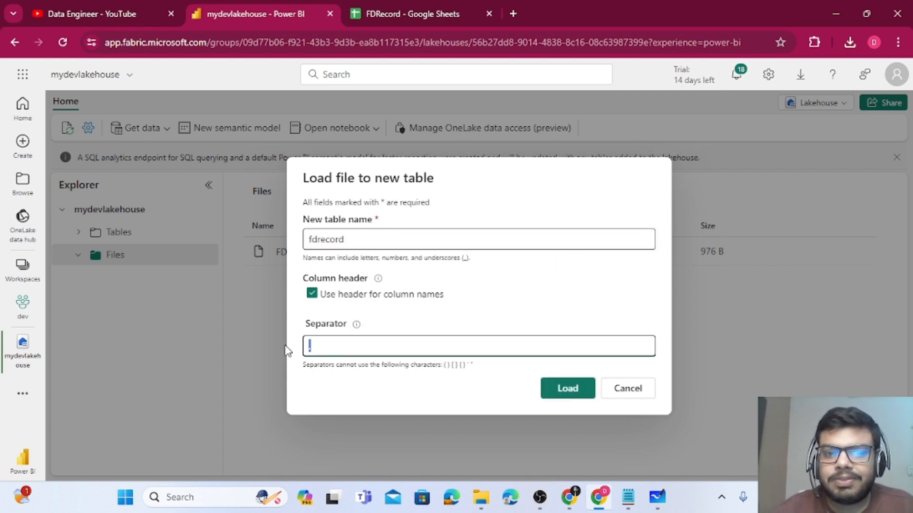
drag(373, 349, 303, 354)
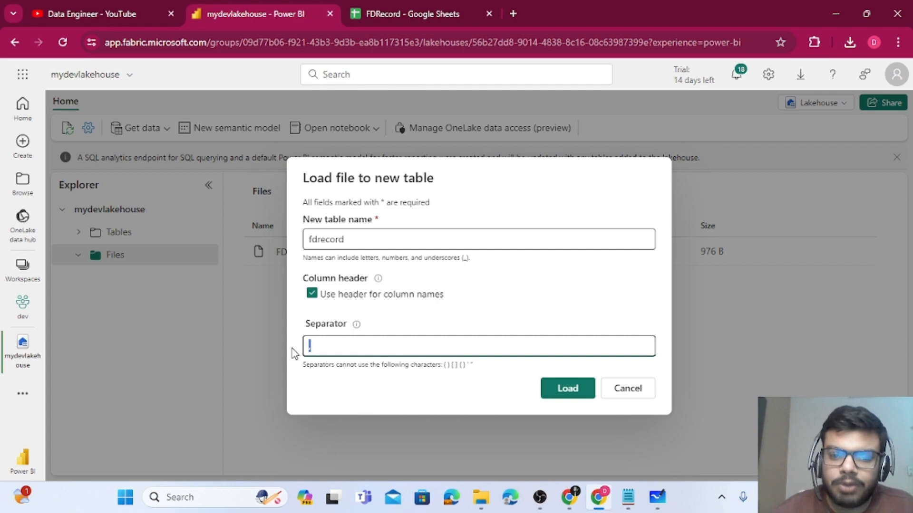
click(554, 397)
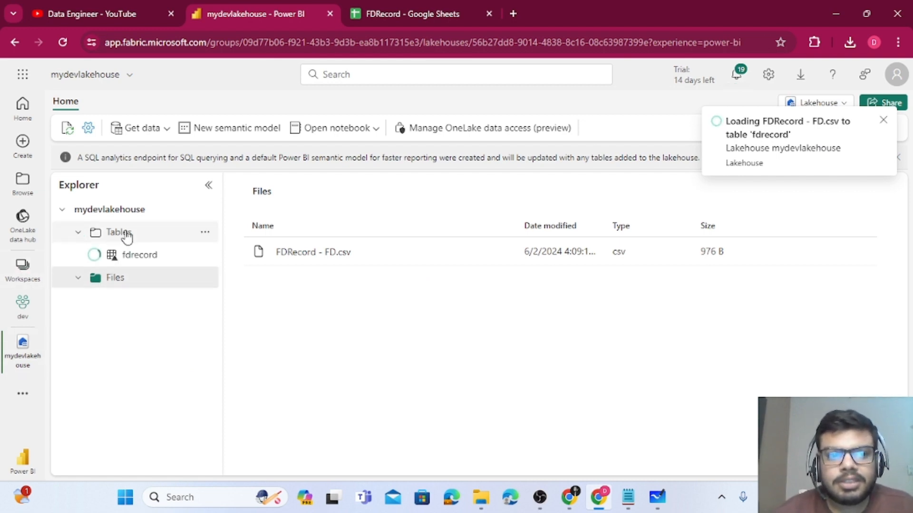
Open the preview of the fdrecord table and expand its column list in the lakehouse explorer
click(129, 259)
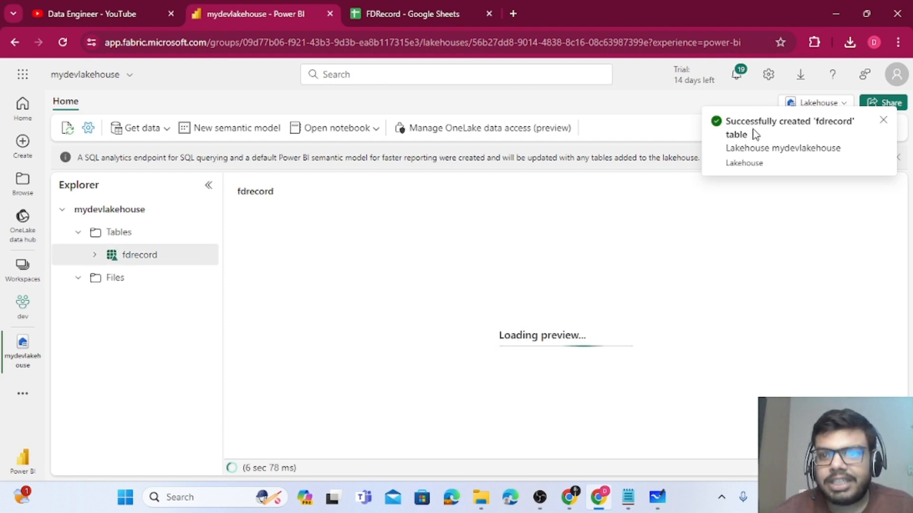
click(882, 119)
click(94, 255)
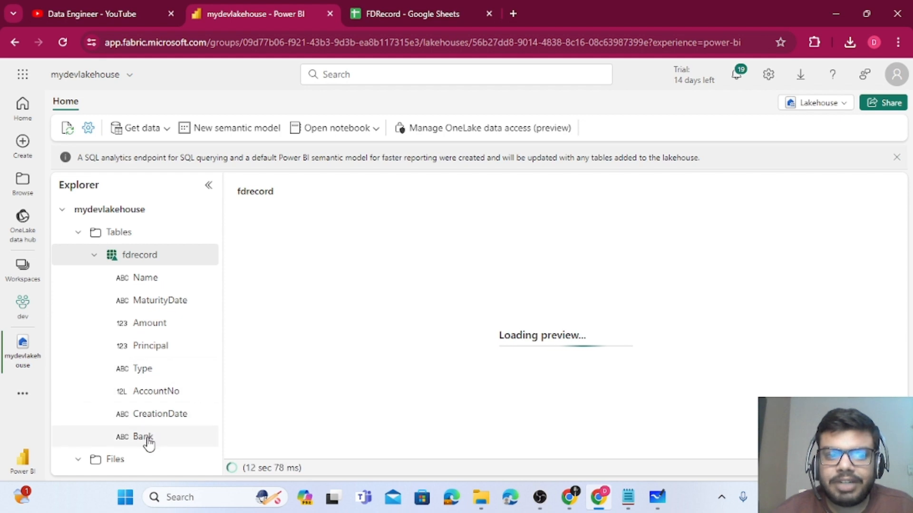
click(144, 280)
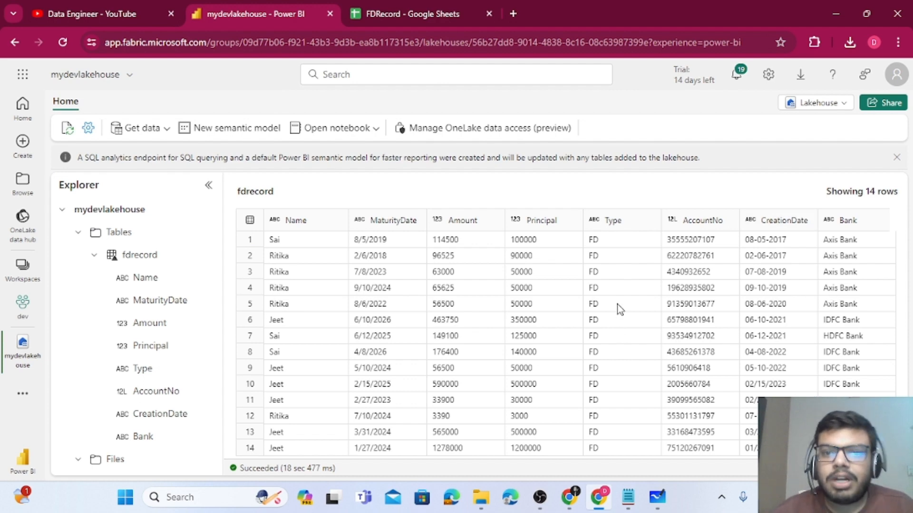
Switch to Microsoft Whiteboard to review the Lakehouse and SQL Endpoint boxes of the flow diagram, then return to the lakehouse in Power BI
click(657, 499)
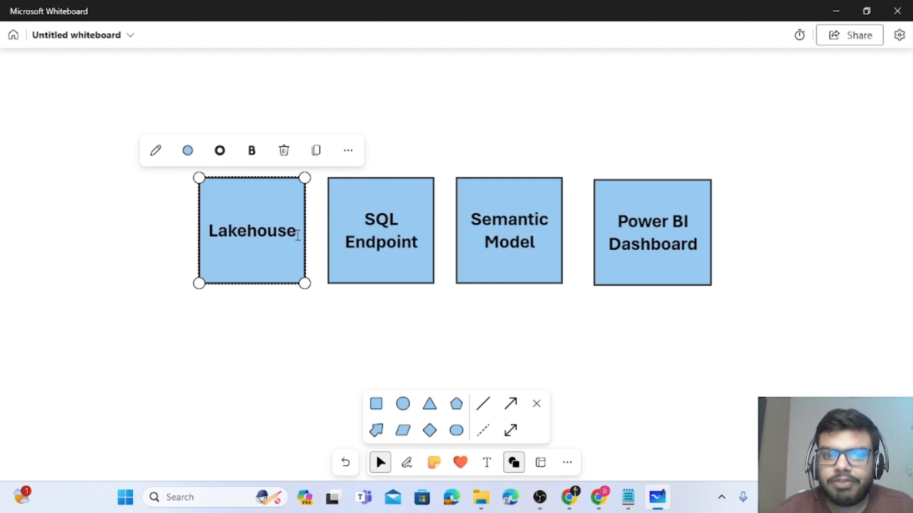
drag(297, 234, 199, 223)
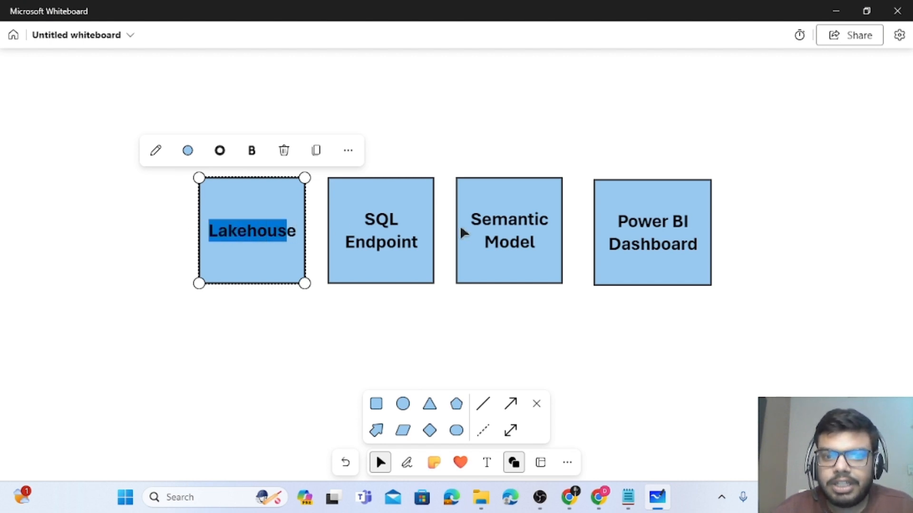
mouse_move(361, 219)
mouse_down()
mouse_move(401, 241)
mouse_move(358, 228)
mouse_up()
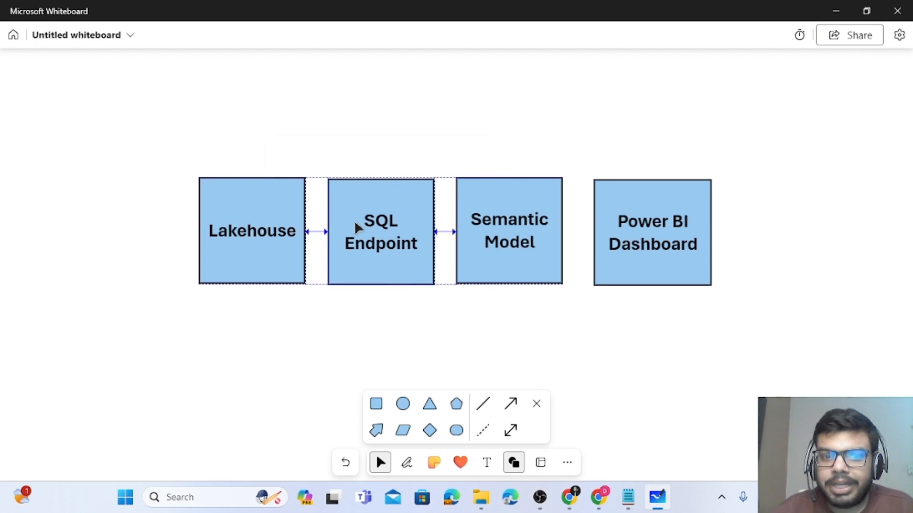
triple_click(356, 223)
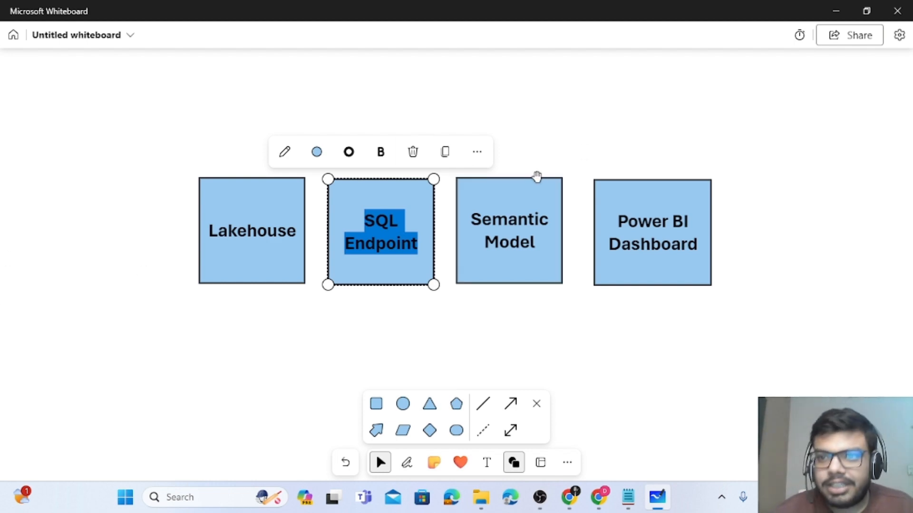
click(837, 14)
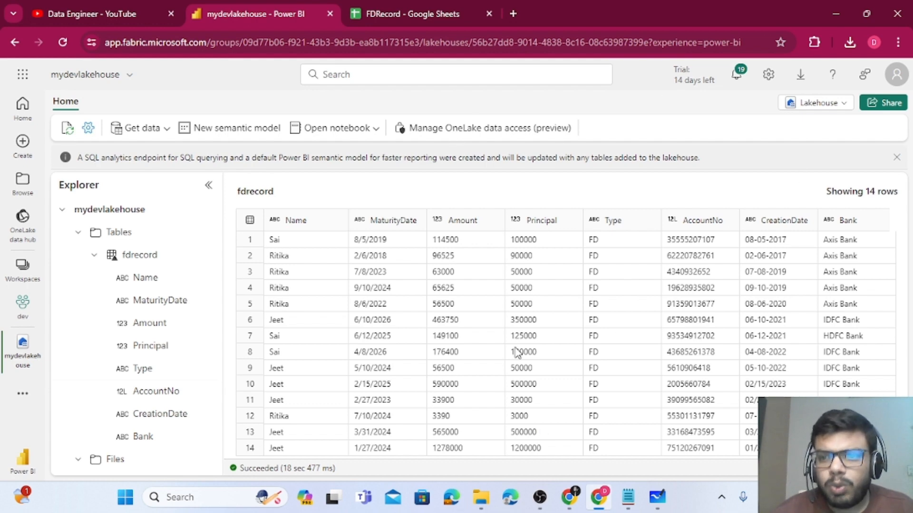
Switch mydevlakehouse from the Lakehouse view to its SQL analytics endpoint
click(817, 102)
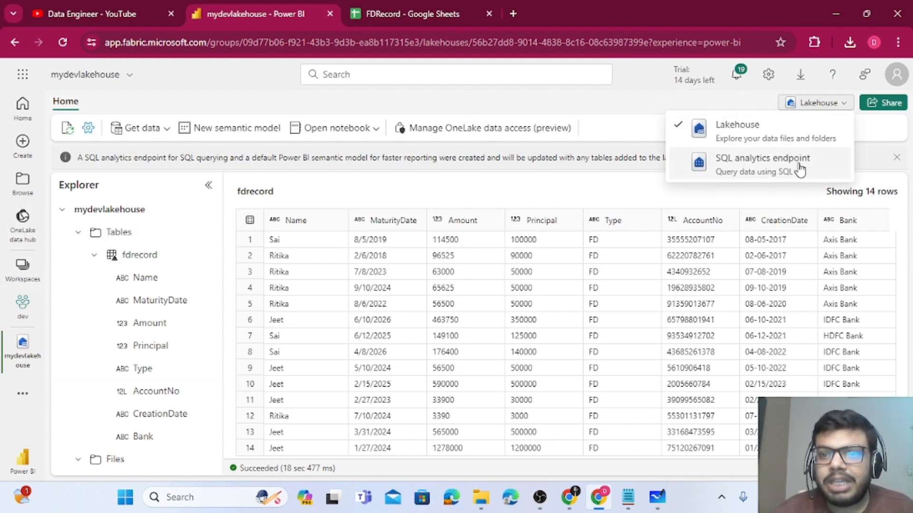
click(727, 167)
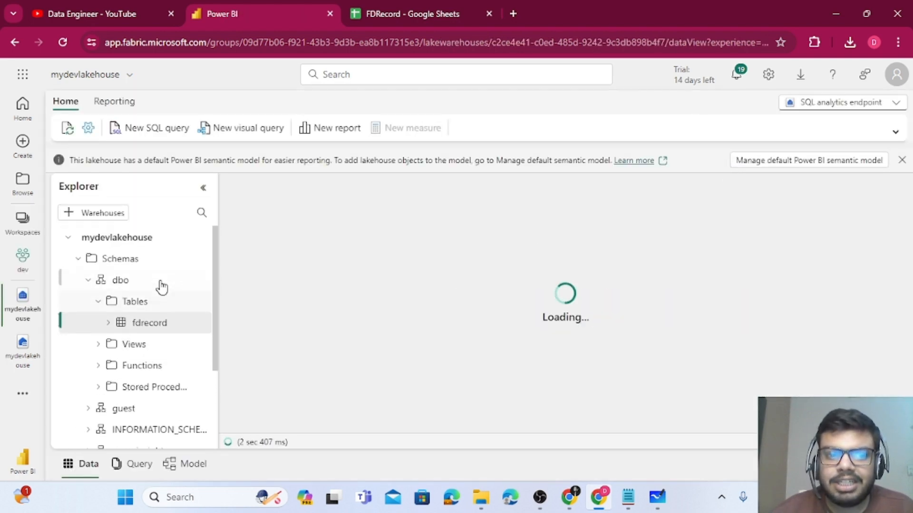
scroll(162, 287, down, 3)
scroll(161, 287, up, 3)
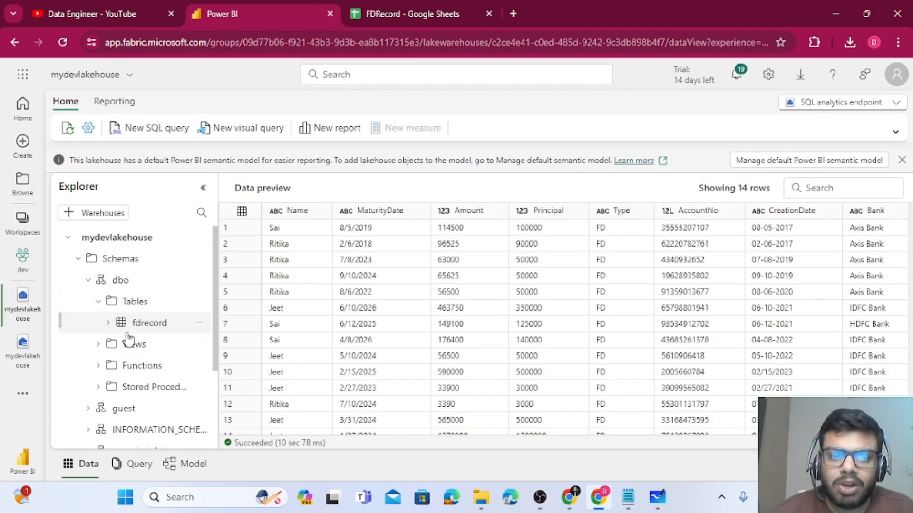
Examine the dbo schema's Tables, Views, Functions and Stored Procedures folders, the other schemas and the Security roles
click(98, 302)
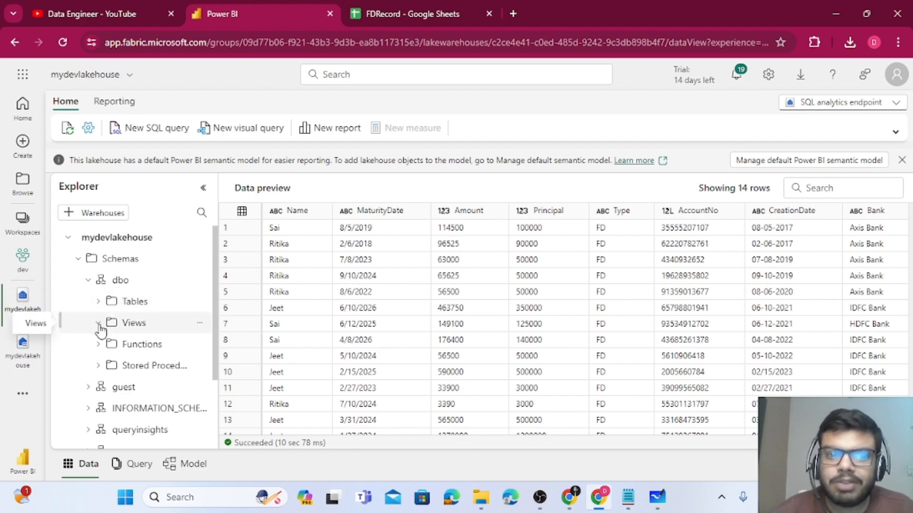
click(98, 367)
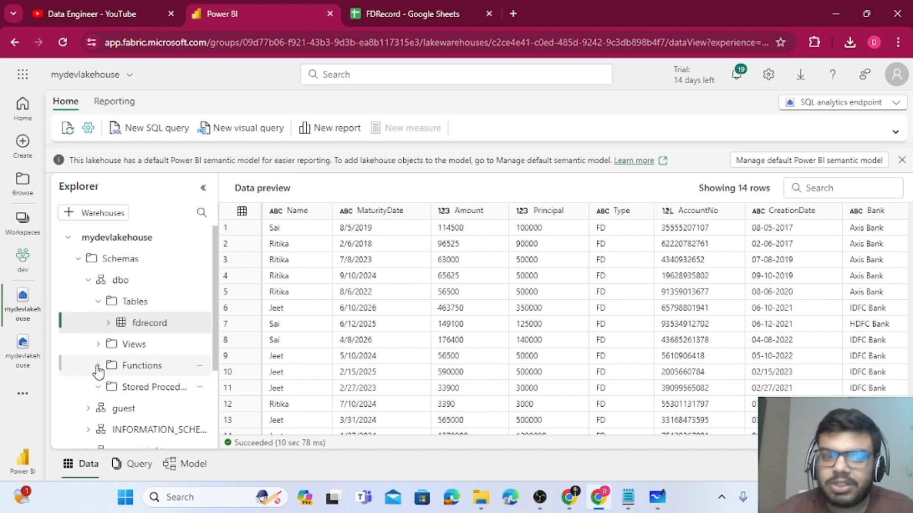
click(98, 386)
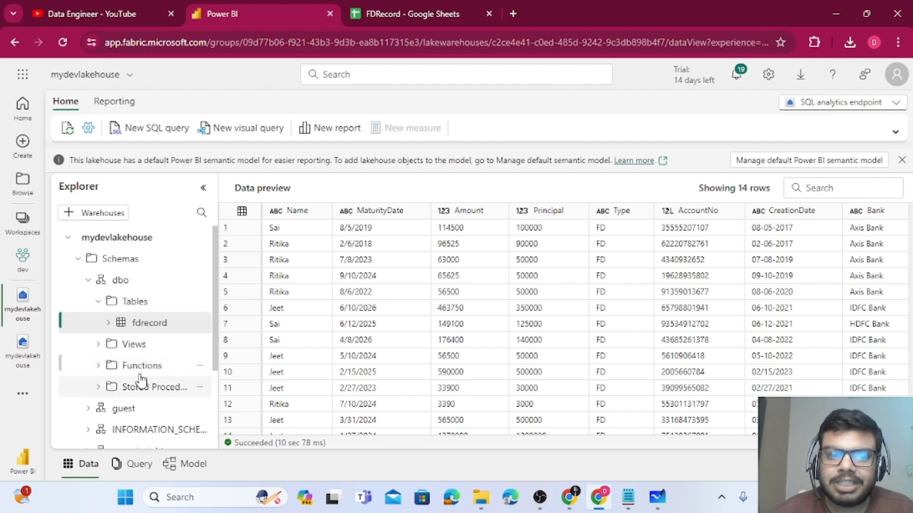
scroll(142, 381, down, 3)
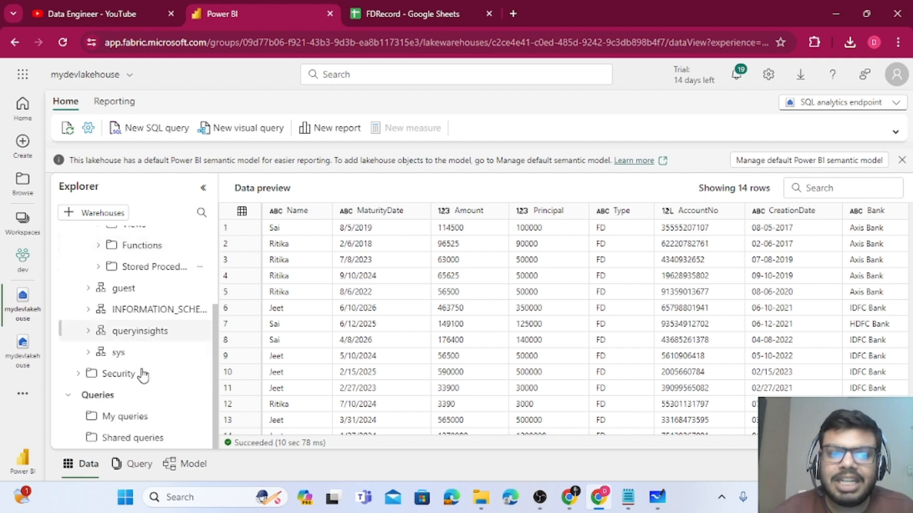
click(79, 376)
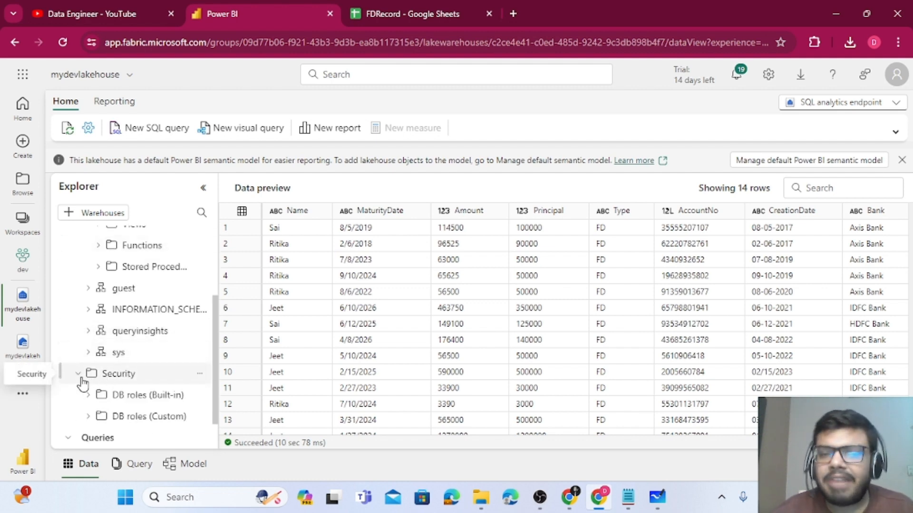
click(78, 375)
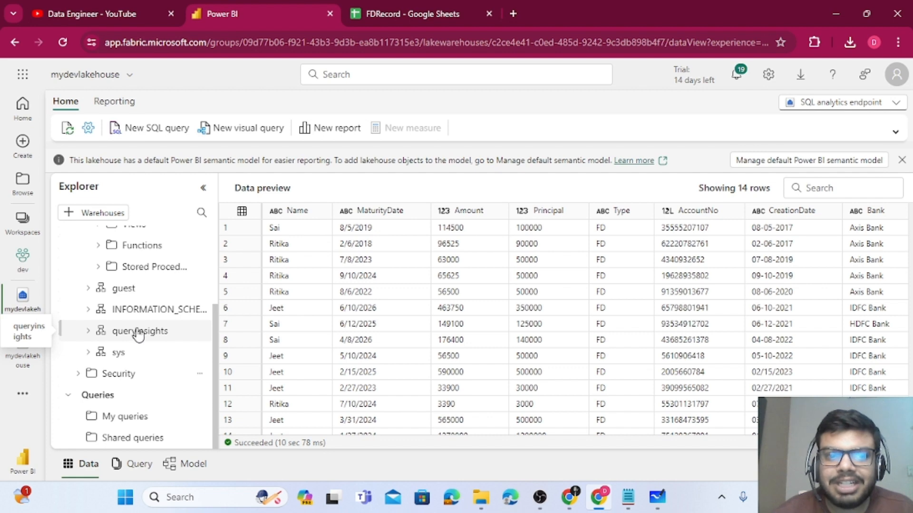
scroll(137, 328, up, 3)
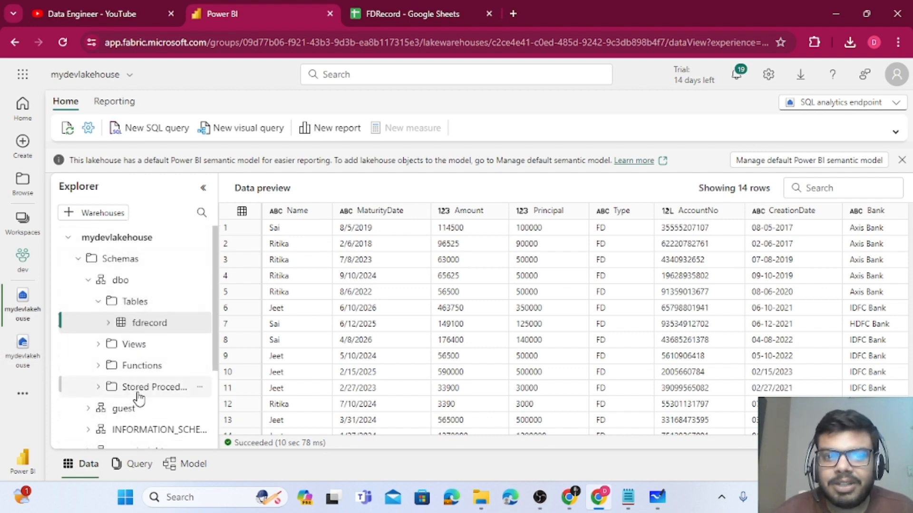
scroll(140, 376, down, 3)
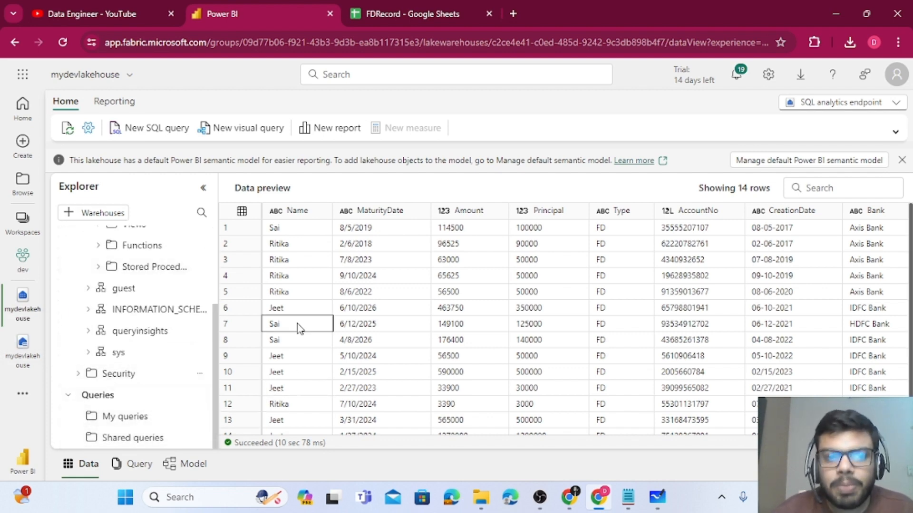
Create a new SQL query containing "select * from fdrecord" and run it
click(152, 135)
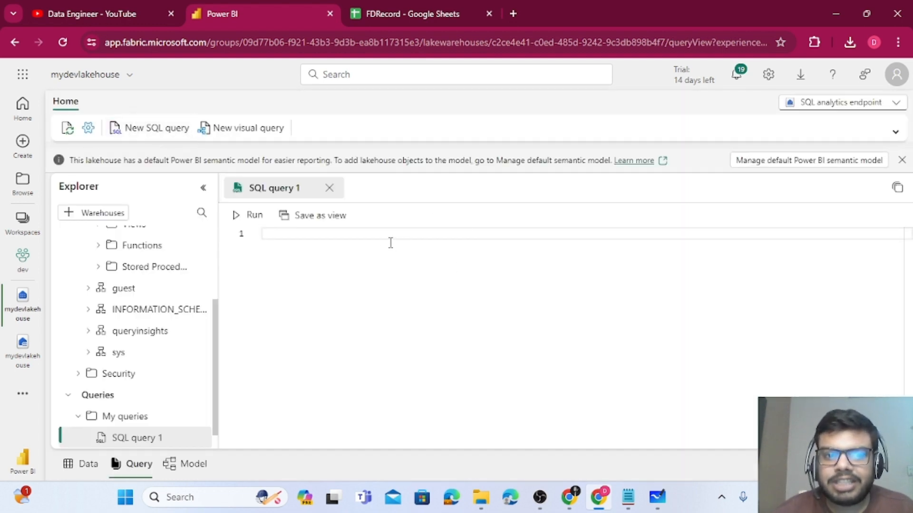
scroll(187, 350, up, 3)
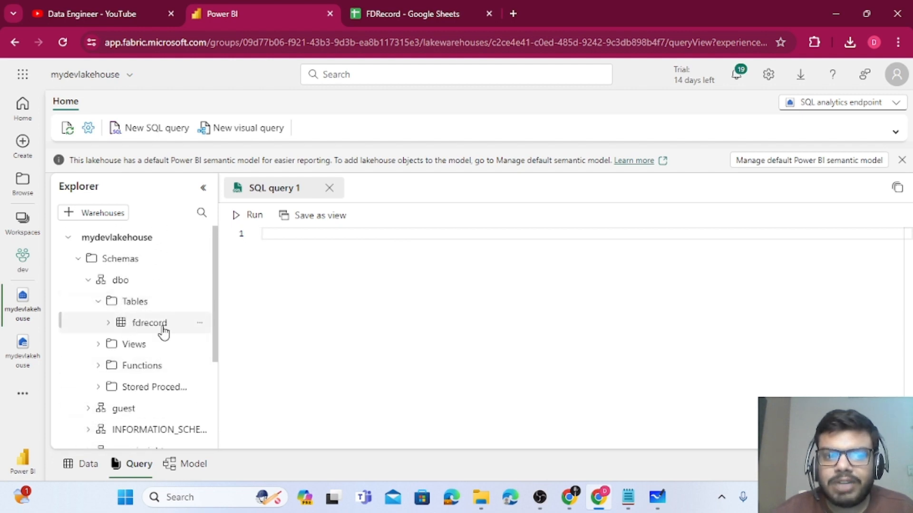
text(select )
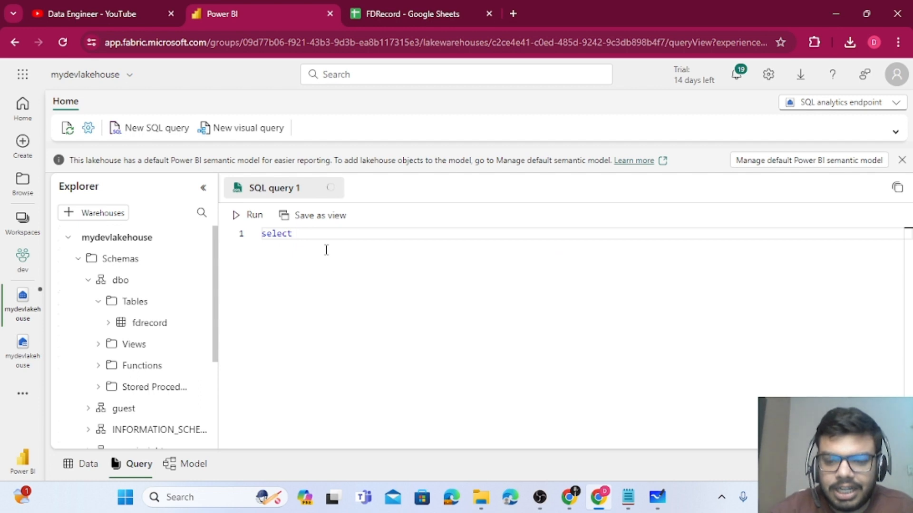
text(* from )
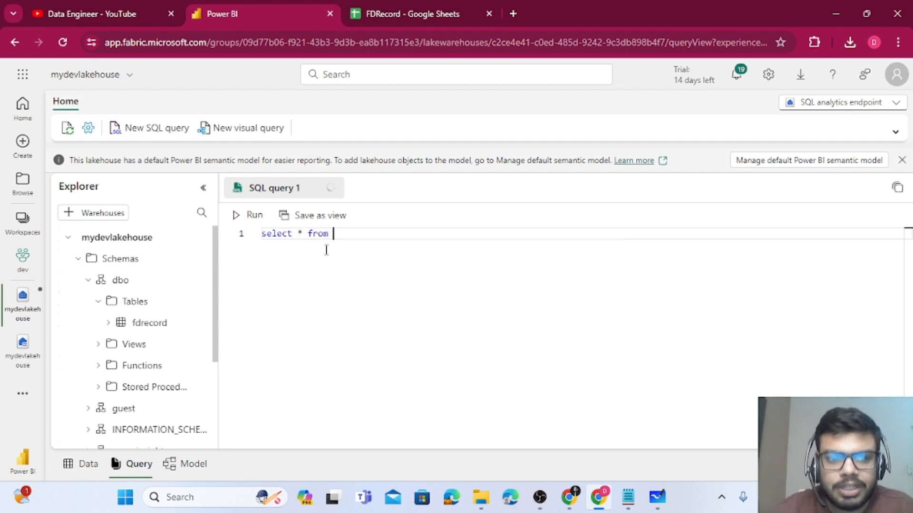
text(d)
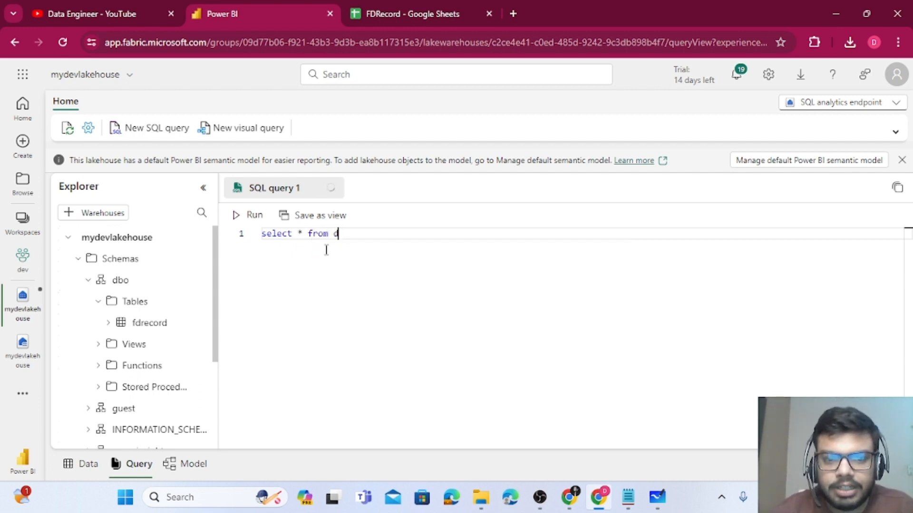
text(sfdrecord)
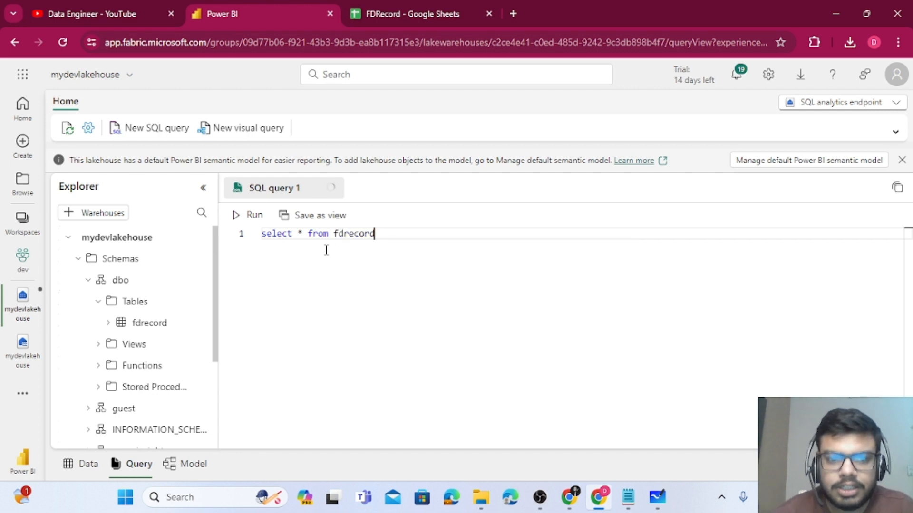
drag(378, 234, 244, 237)
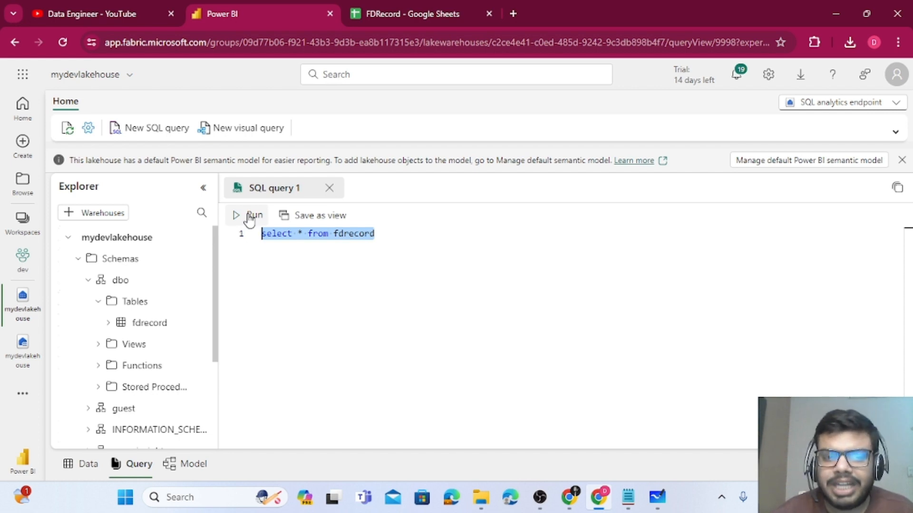
click(249, 217)
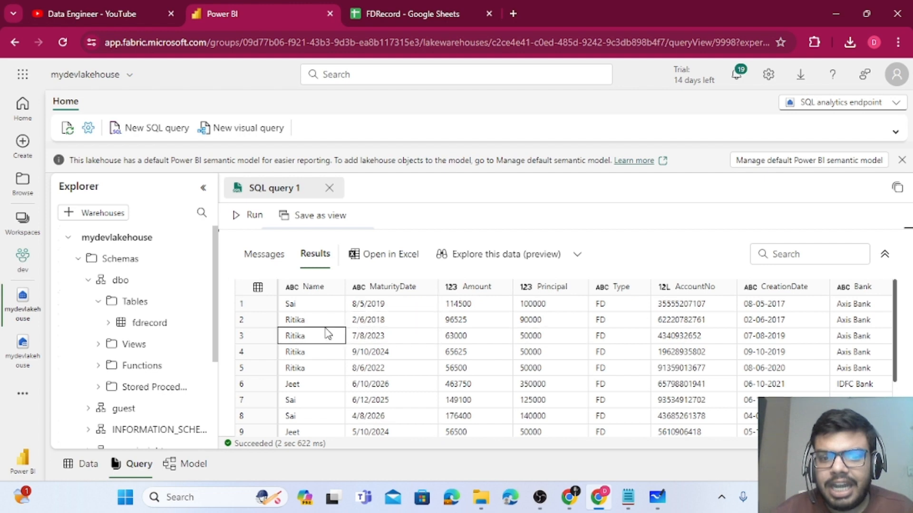
Look through the query's result rows, then open the Explore this data preview and close it again
scroll(499, 416, down, 2)
scroll(504, 409, up, 2)
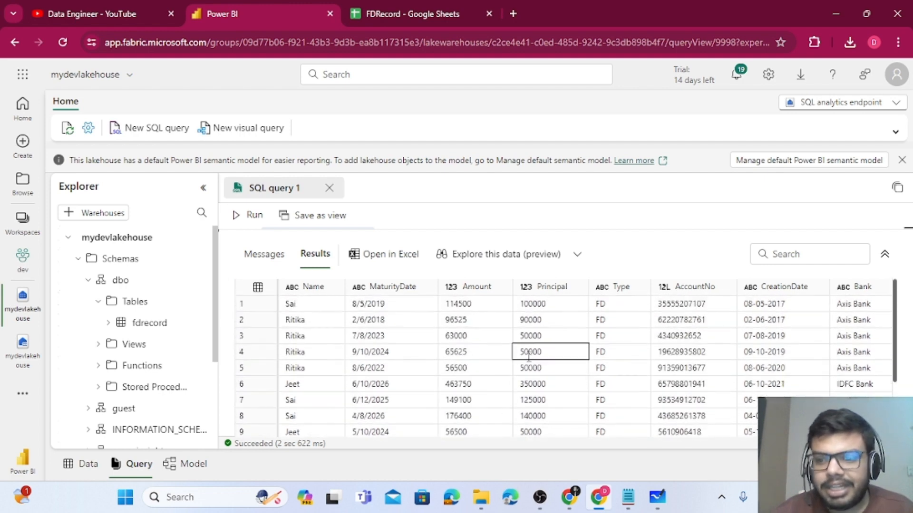
scroll(506, 409, down, 2)
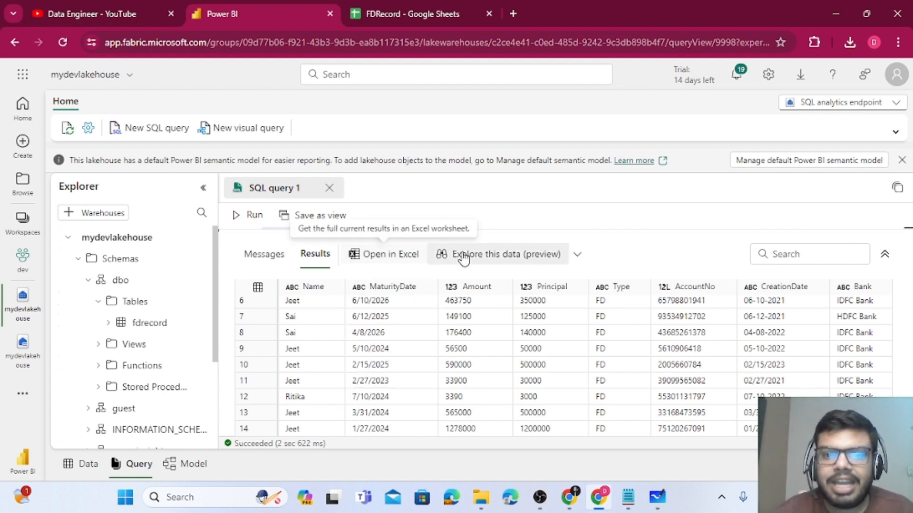
click(532, 259)
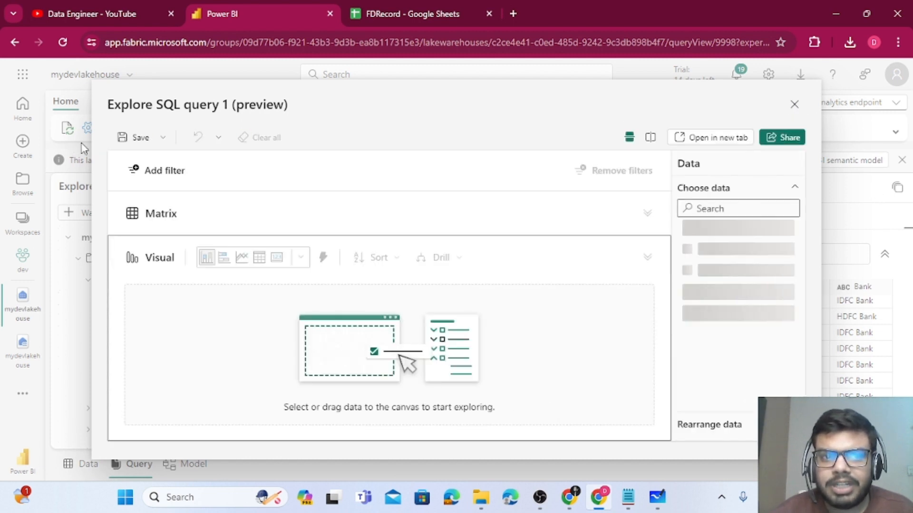
click(794, 105)
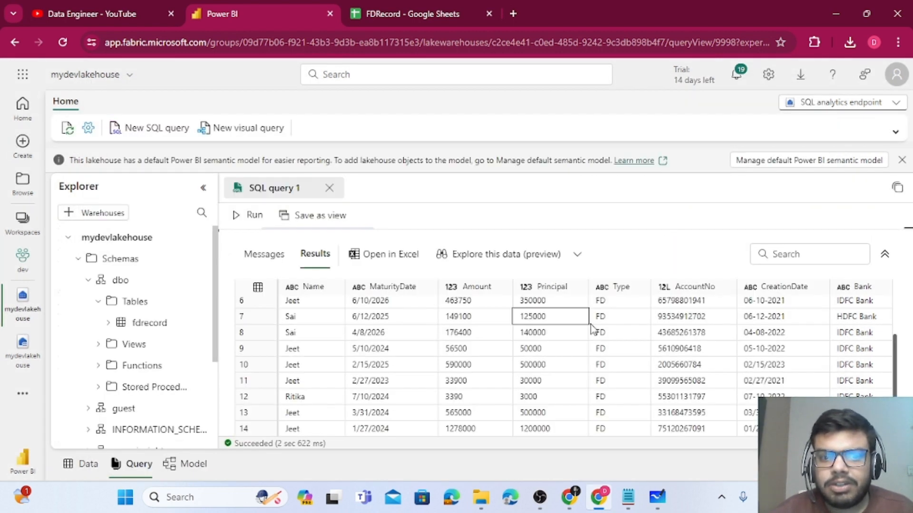
Enlarge the query editor, delete the select statement from SQL query 1 and try to save the query
drag(436, 230, 423, 316)
triple_click(397, 233)
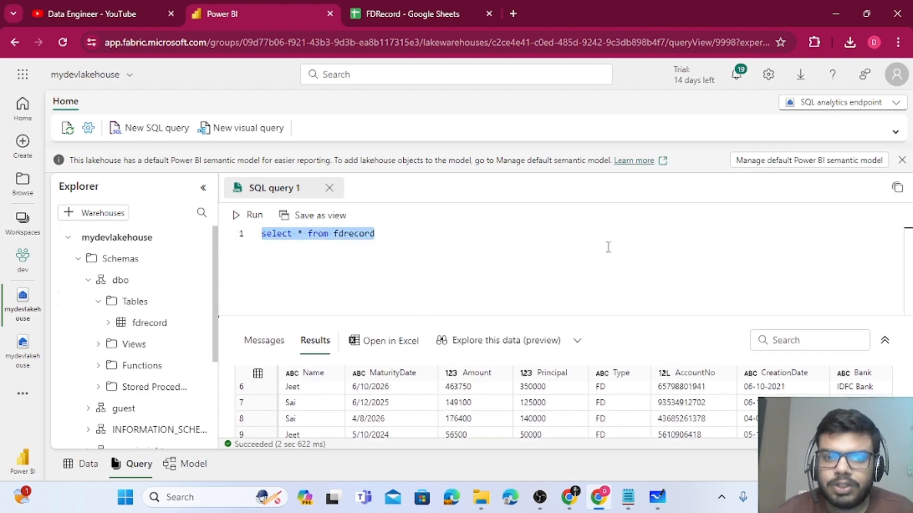
key(Delete)
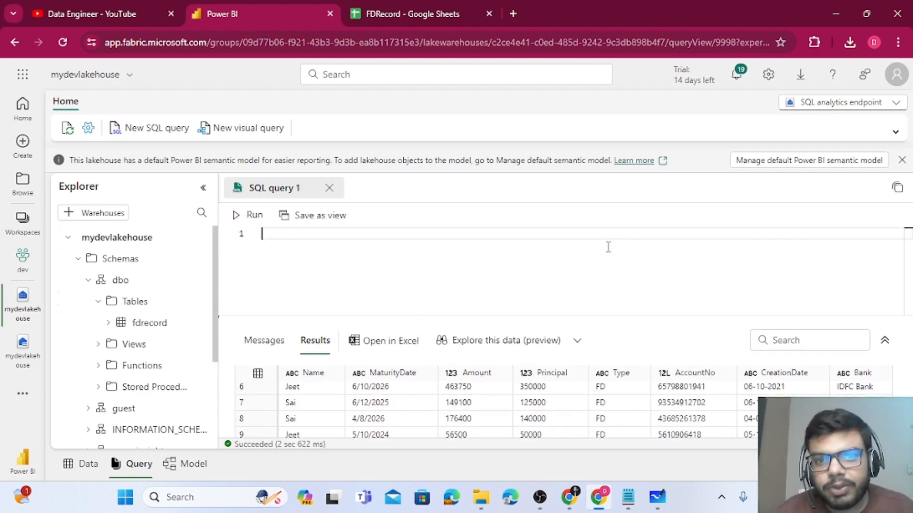
key(ctrl+s)
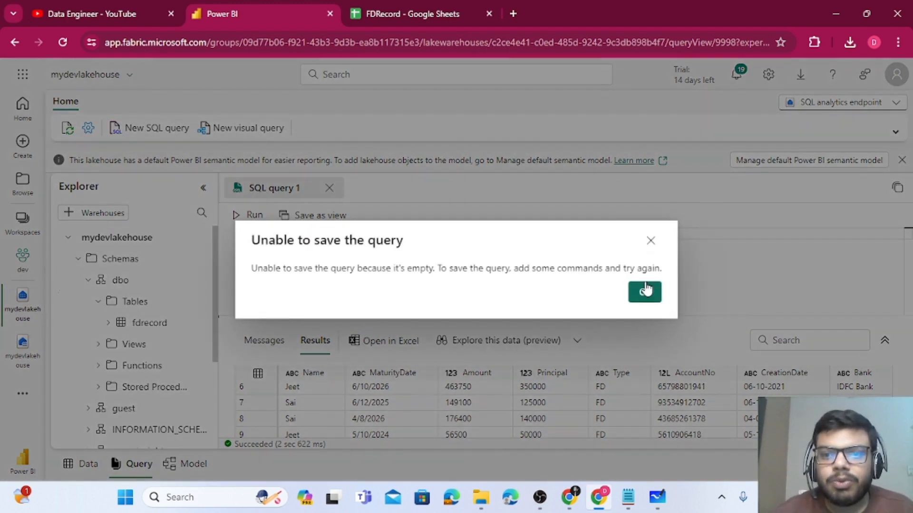
click(649, 242)
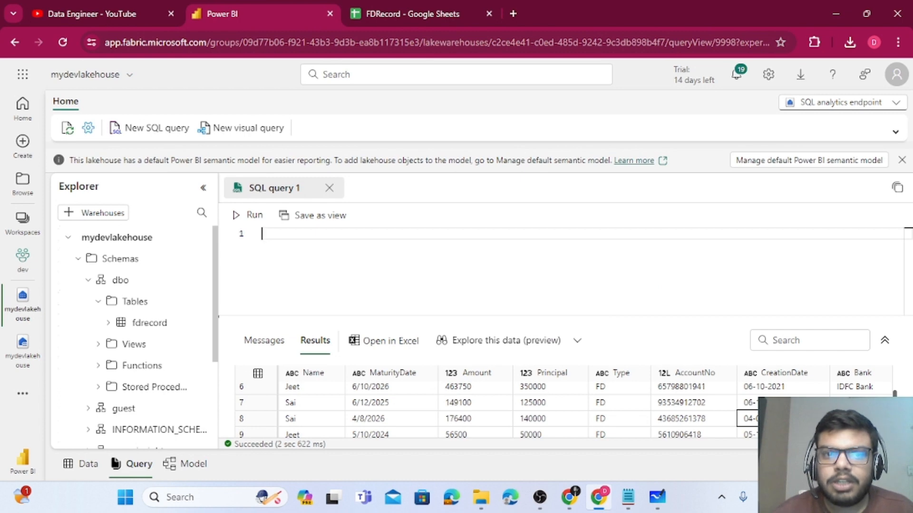
Copy the entire SELECT statement from the FD_Record file in Notepad, paste it into the empty SQL query 1 and review it
click(628, 497)
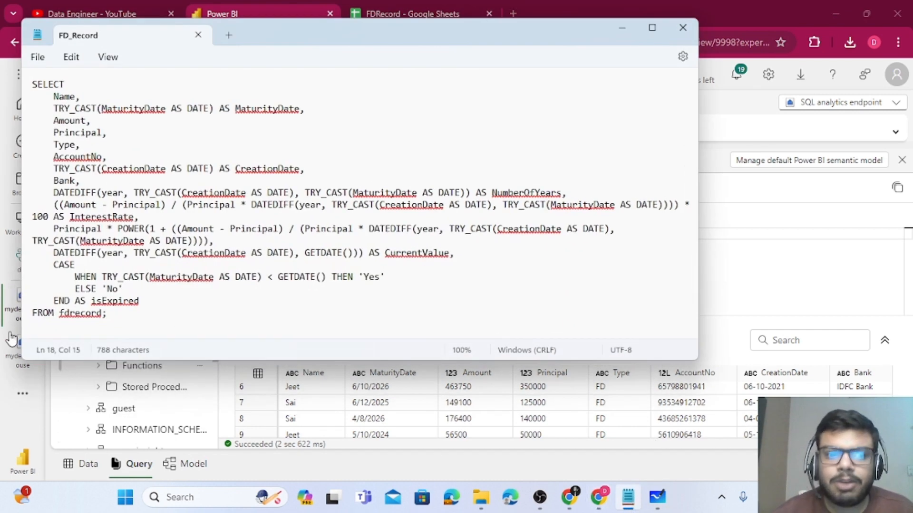
drag(185, 317, 4, 77)
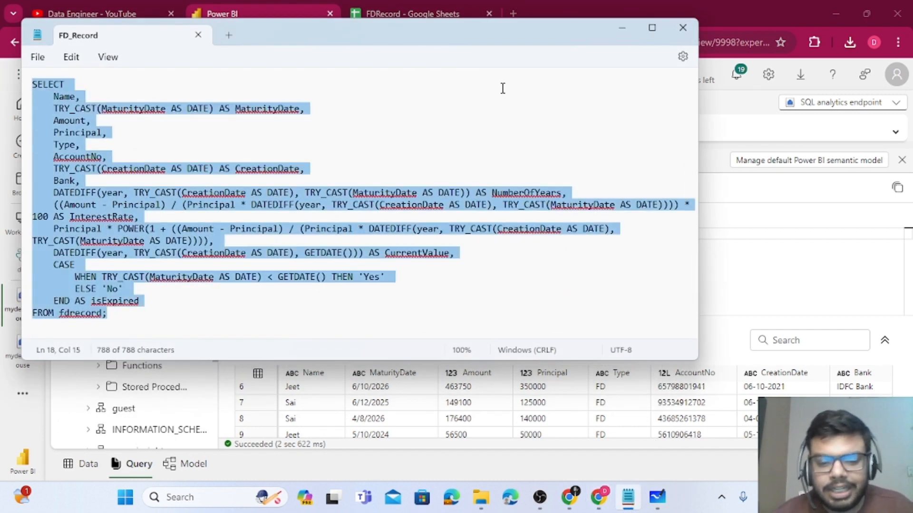
click(622, 27)
click(380, 234)
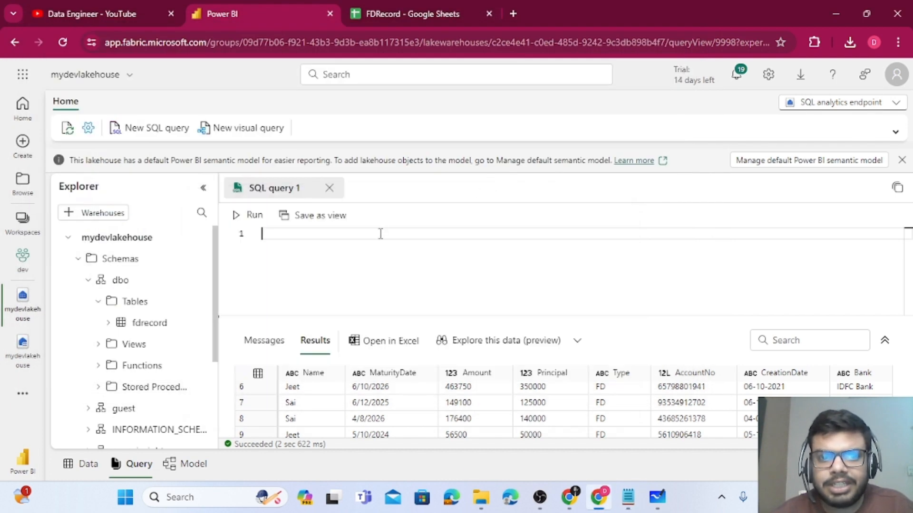
key(ctrl+v)
scroll(388, 262, up, 4)
scroll(390, 265, down, 2)
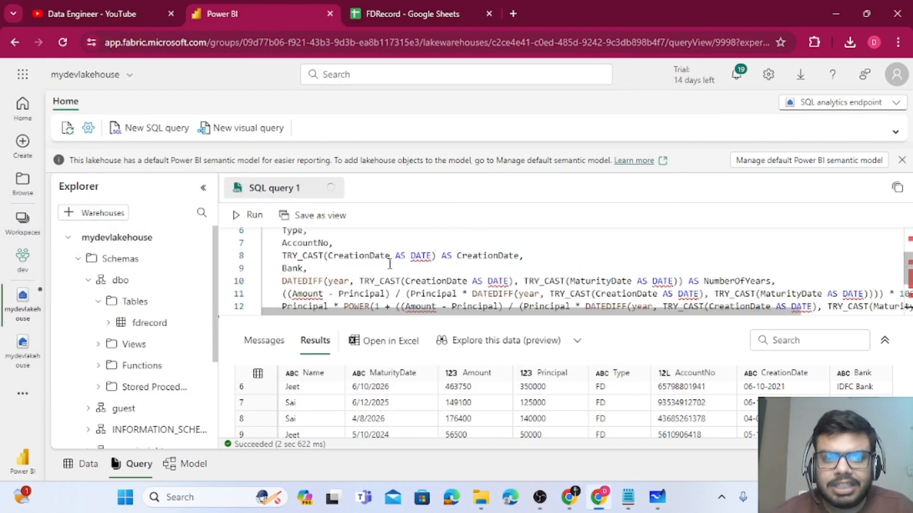
scroll(390, 266, down, 2)
scroll(398, 269, up, 4)
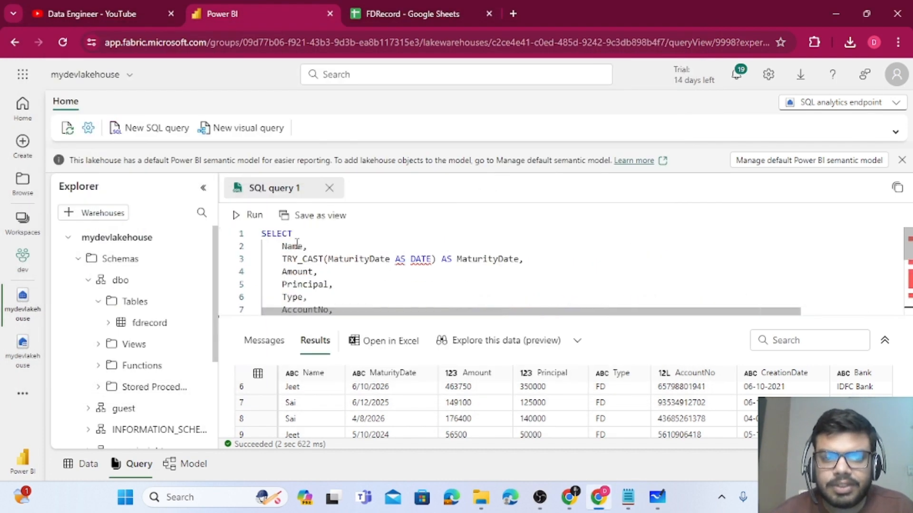
Insert the line "CREATE VIEW v_fdrecord AS" above the SELECT statement in SQL query 1
drag(262, 234, 305, 238)
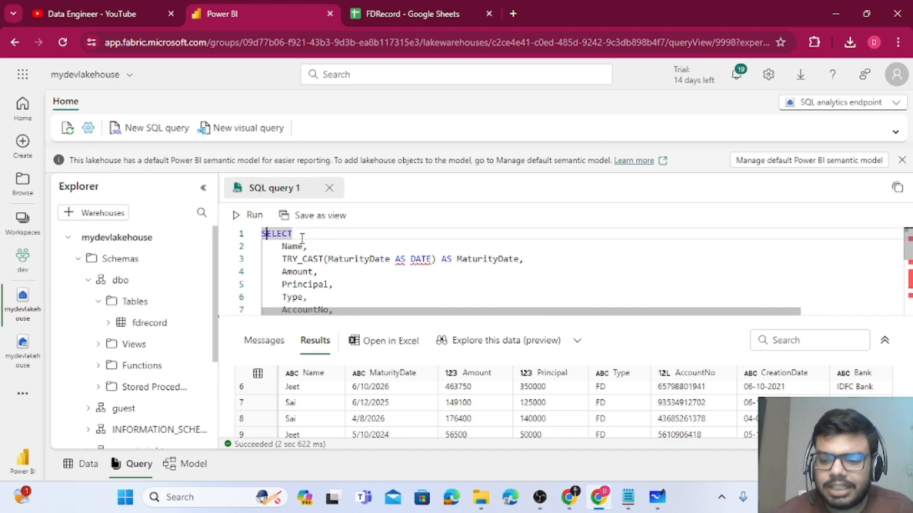
key(Home)
key(Return)
key(Up)
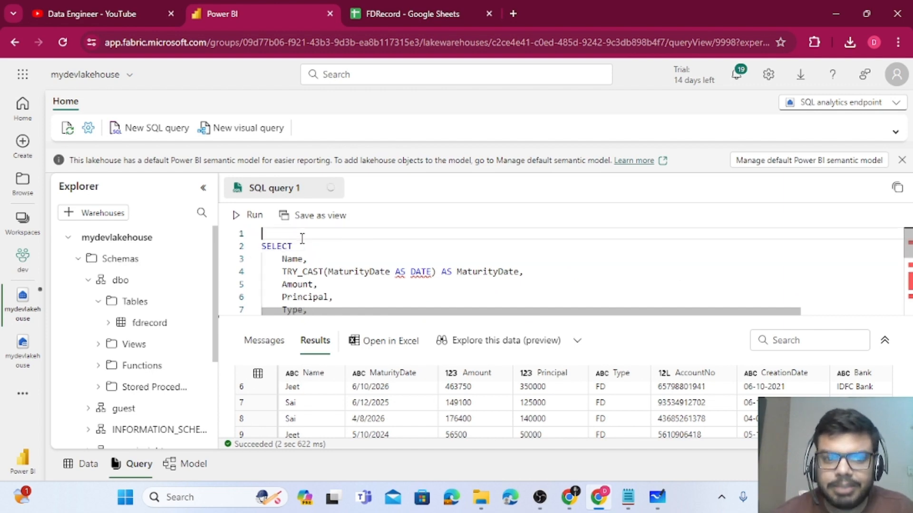
text(cR)
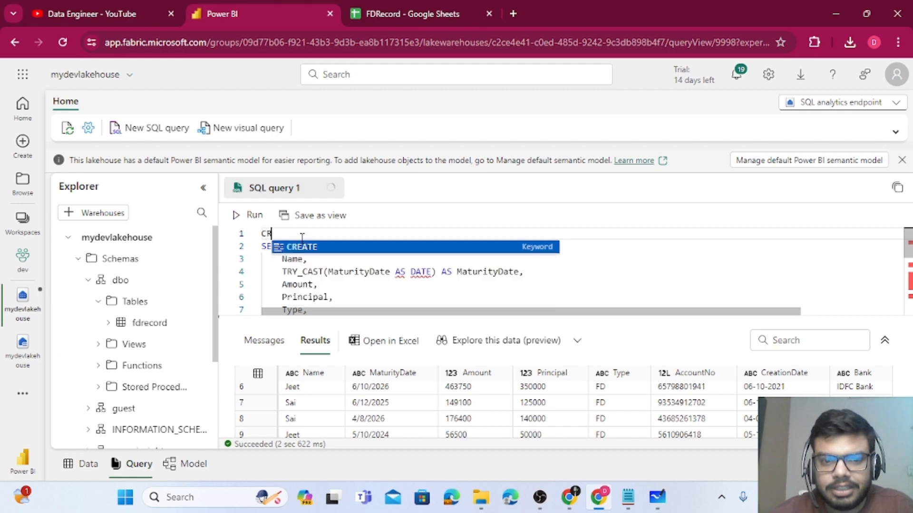
text(EATE VIEW)
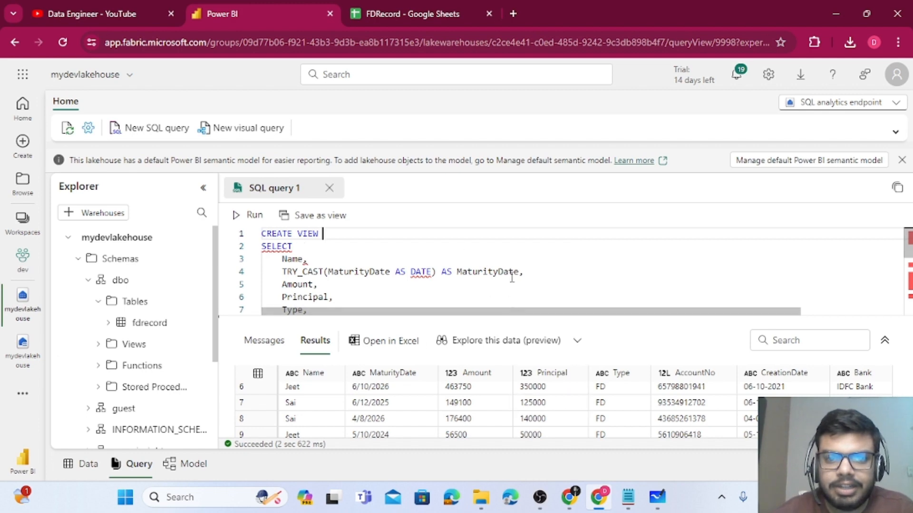
scroll(518, 275, down, 5)
scroll(518, 275, up, 5)
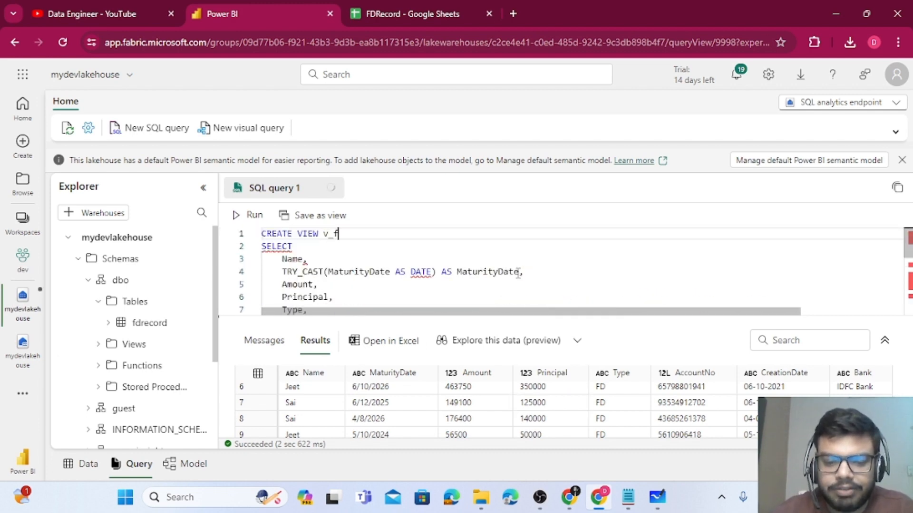
text(record )
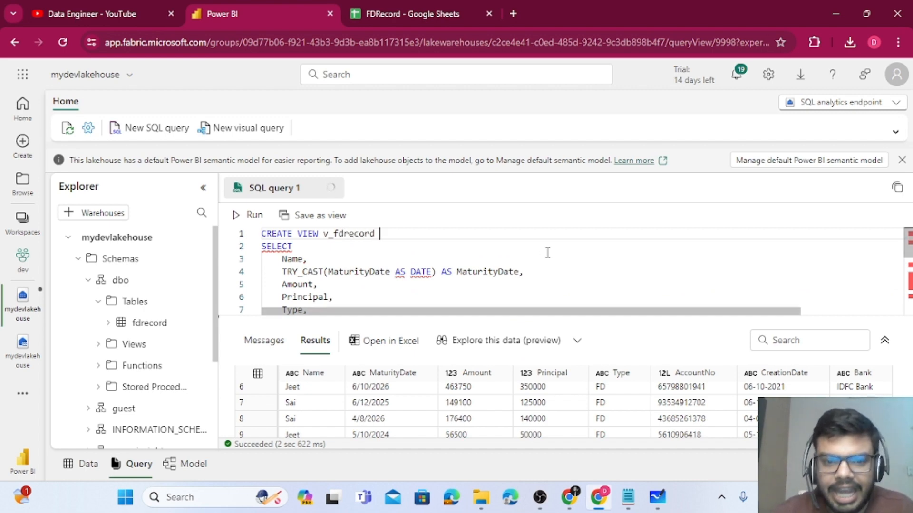
text(AS)
click(612, 291)
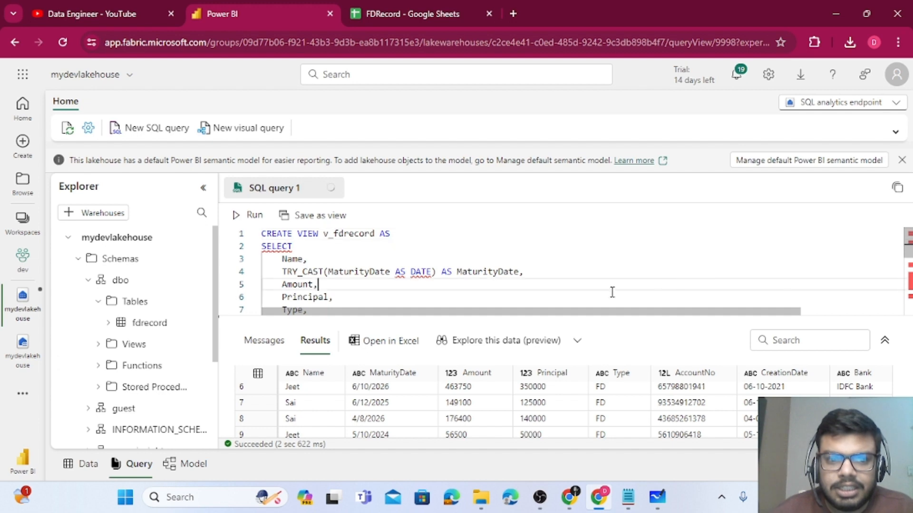
Run the CREATE VIEW statement and check its execution messages
scroll(392, 263, down, 4)
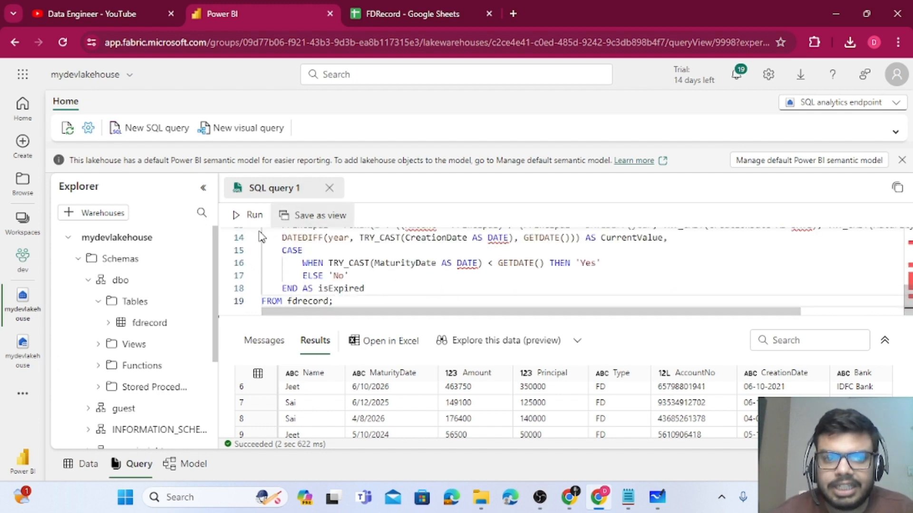
click(247, 216)
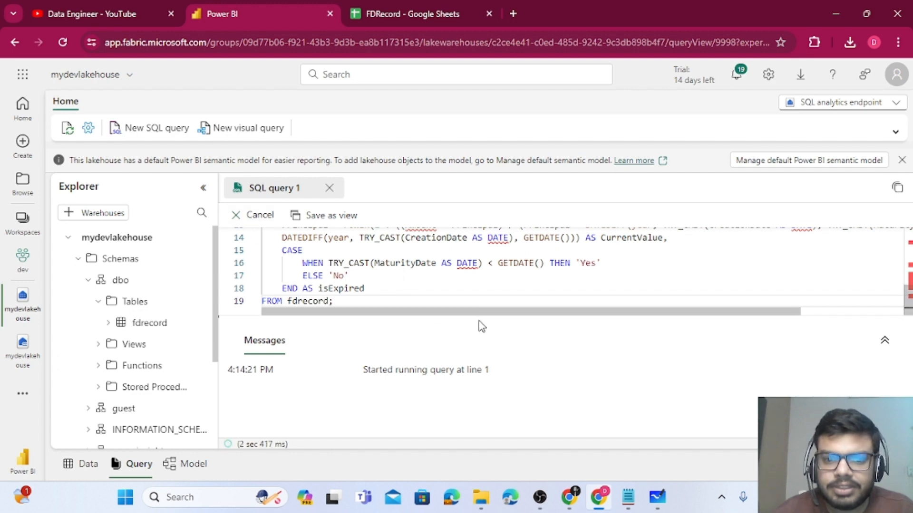
scroll(475, 373, down, 1)
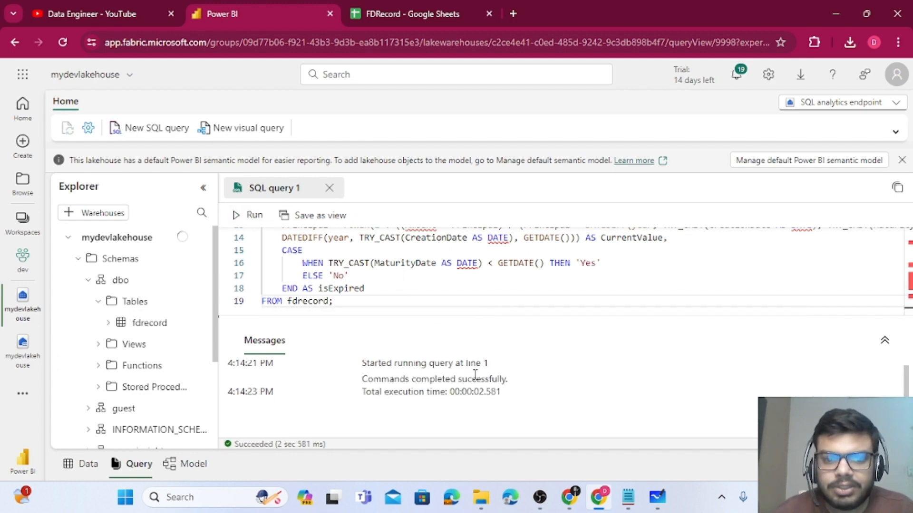
drag(360, 381, 541, 394)
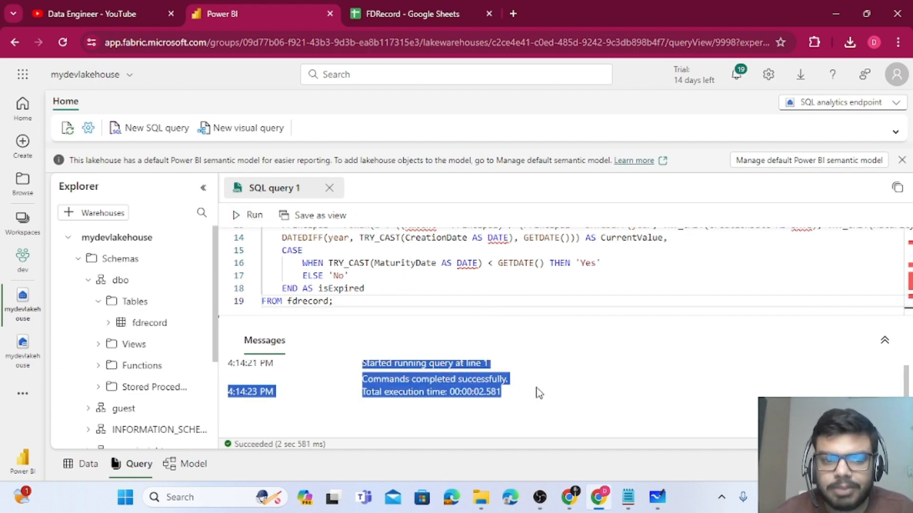
Expand the dbo schema's Views folder and enlarge the query editor to review the view's definition from its first line
scroll(105, 376, down, 3)
scroll(95, 278, up, 2)
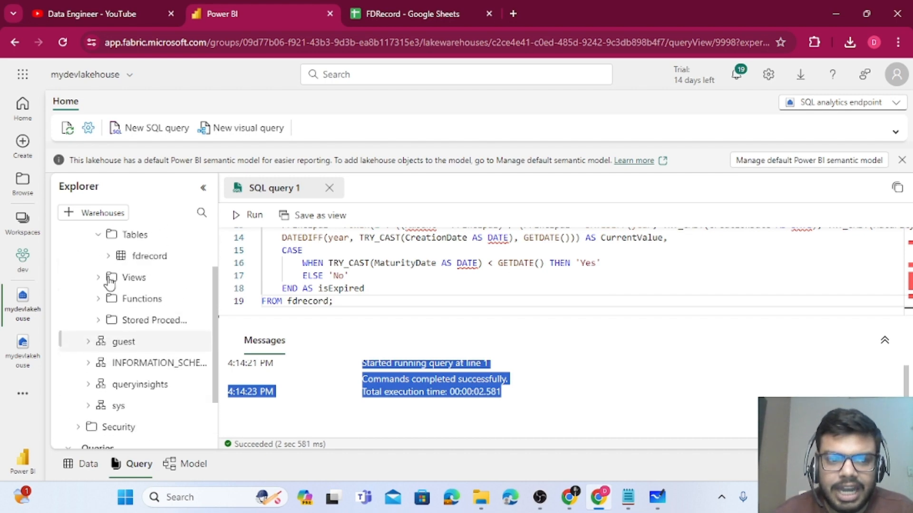
click(99, 278)
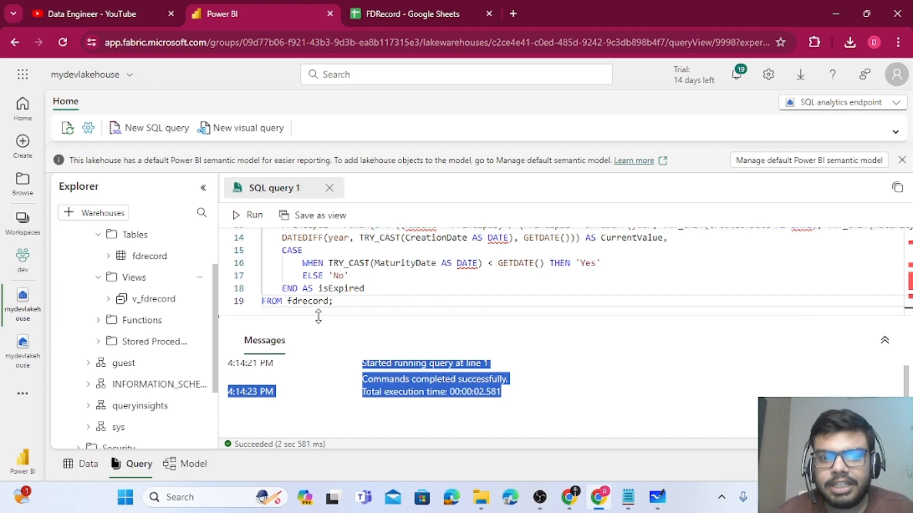
drag(318, 315, 323, 417)
scroll(328, 332, up, 3)
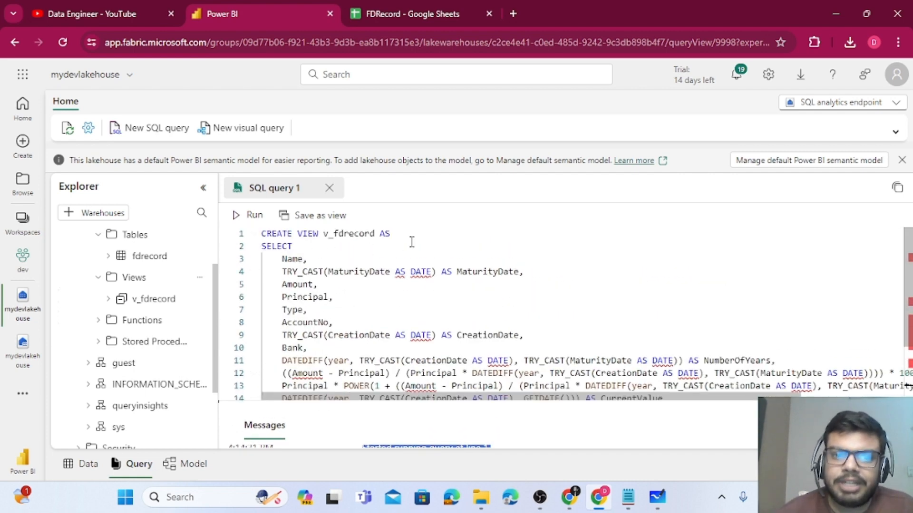
Review the SELECT statement in SQL query 1, focusing on the TRY_CAST conversions of MaturityDate and CreationDate to DATE
drag(409, 235, 374, 353)
scroll(374, 354, down, 2)
shift+click(413, 387)
scroll(411, 373, up, 2)
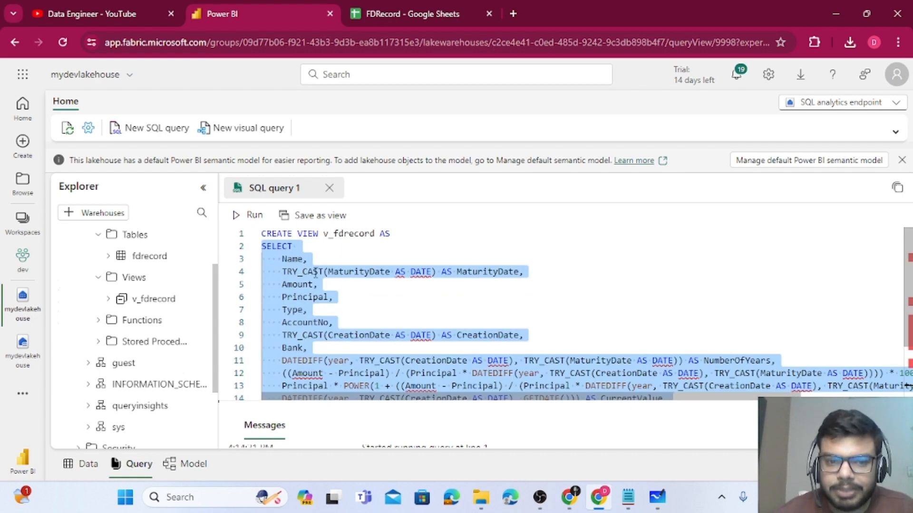
click(286, 247)
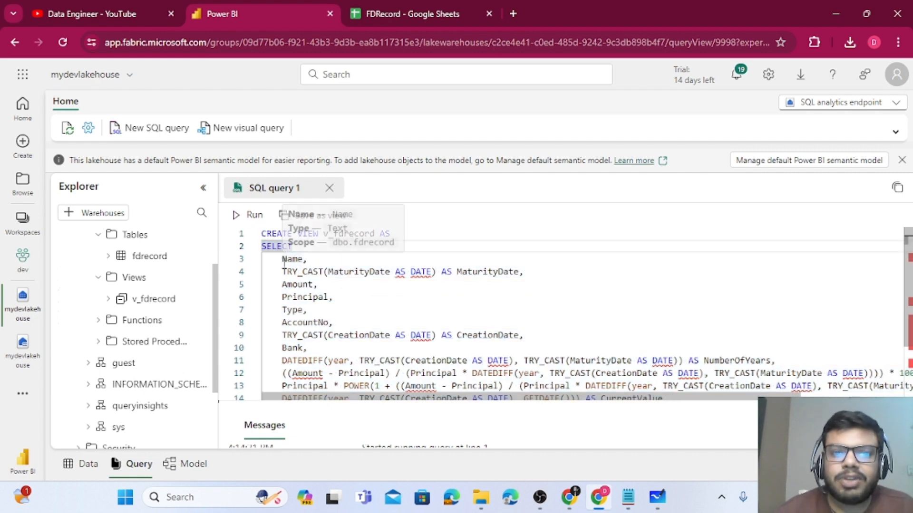
drag(282, 258, 376, 272)
click(294, 285)
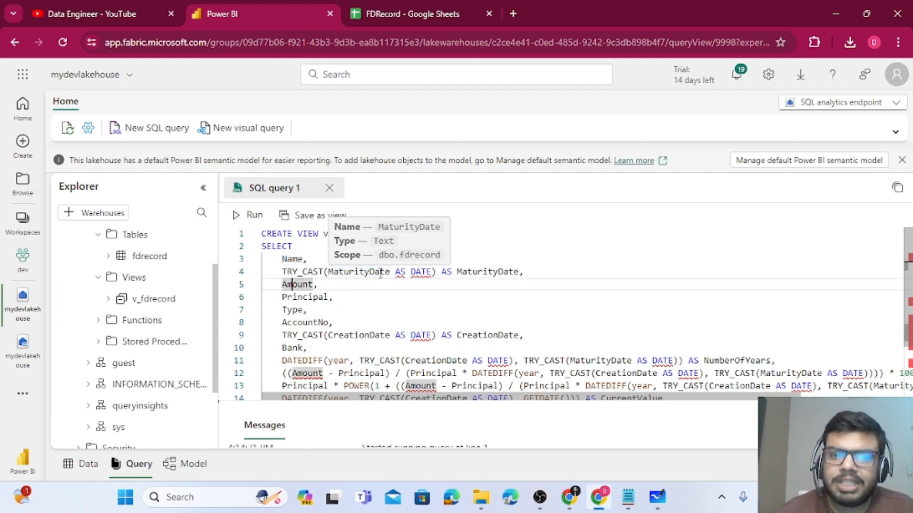
double_click(311, 271)
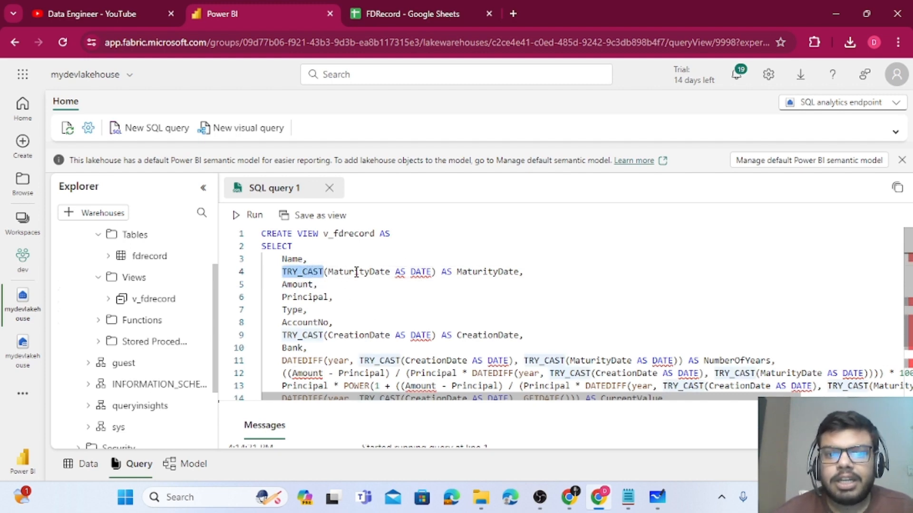
double_click(349, 271)
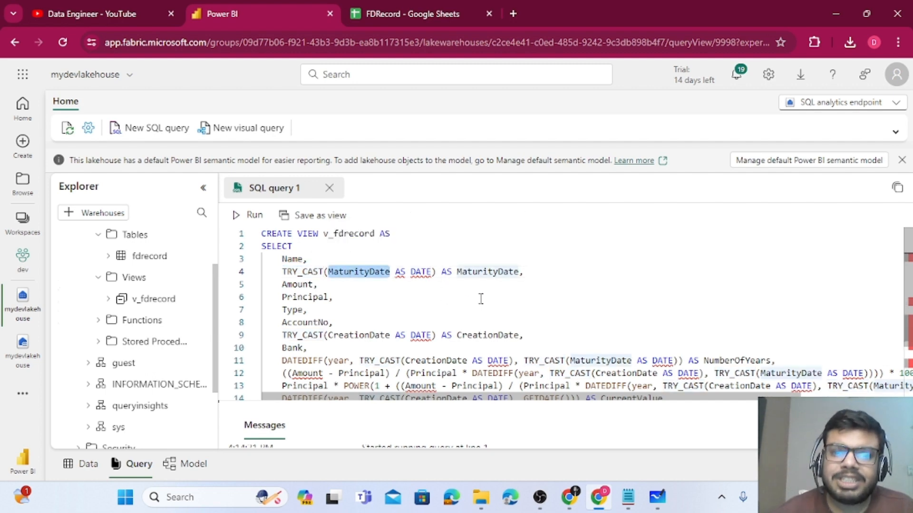
scroll(423, 290, down, 1)
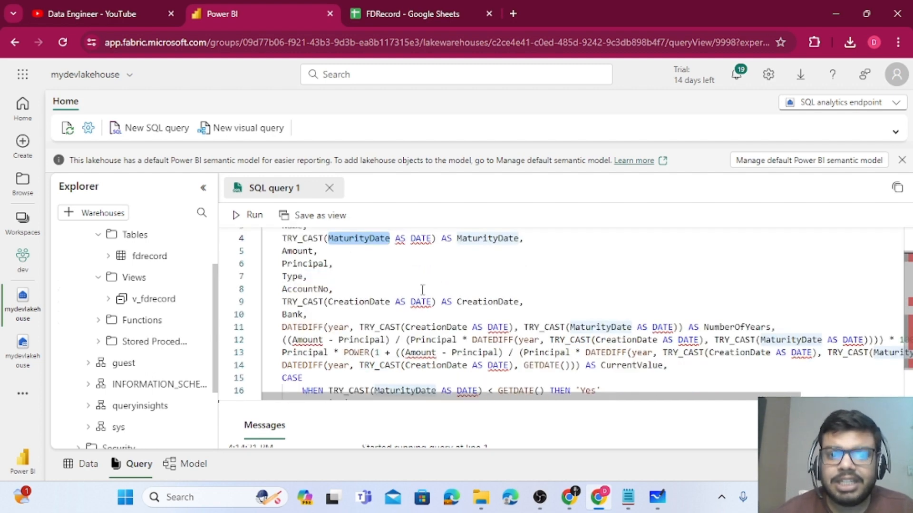
double_click(477, 301)
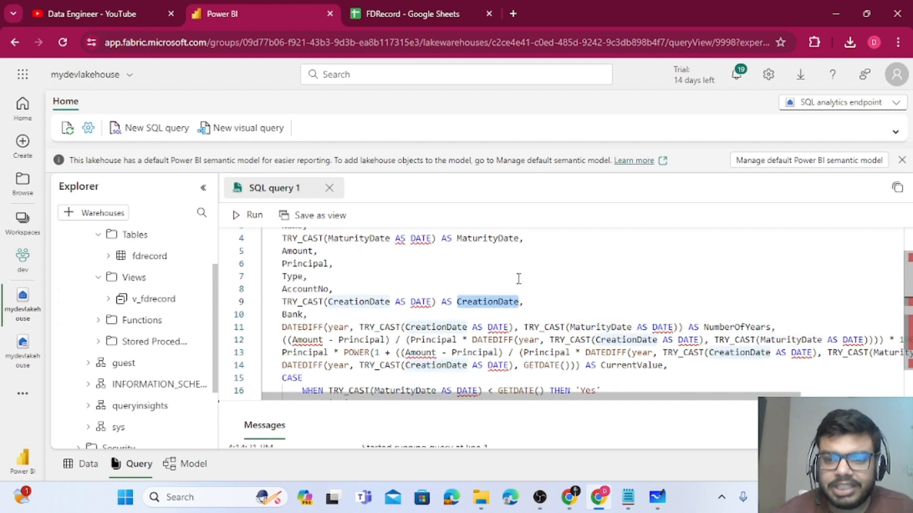
Examine the DATEDIFF expression for NumberOfYears, including its year unit and its CreationDate and MaturityDate arguments
scroll(519, 280, down, 1)
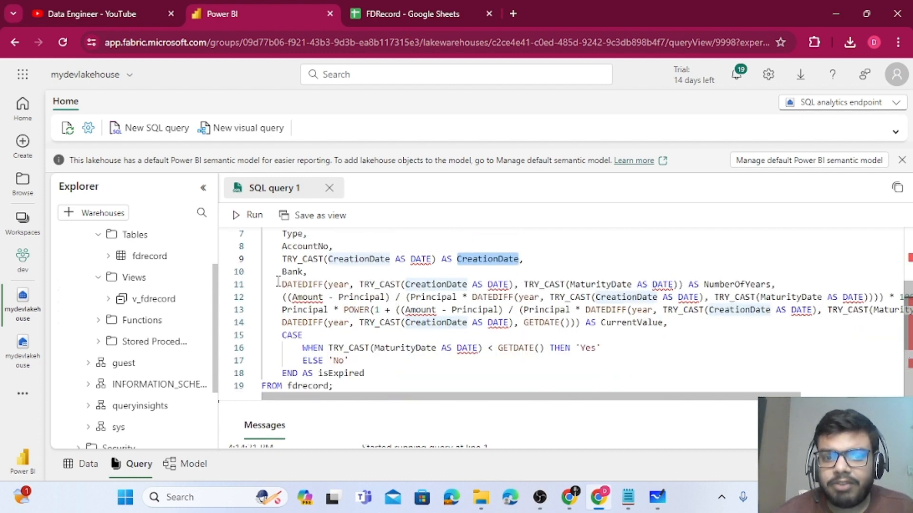
drag(277, 282, 648, 366)
click(725, 366)
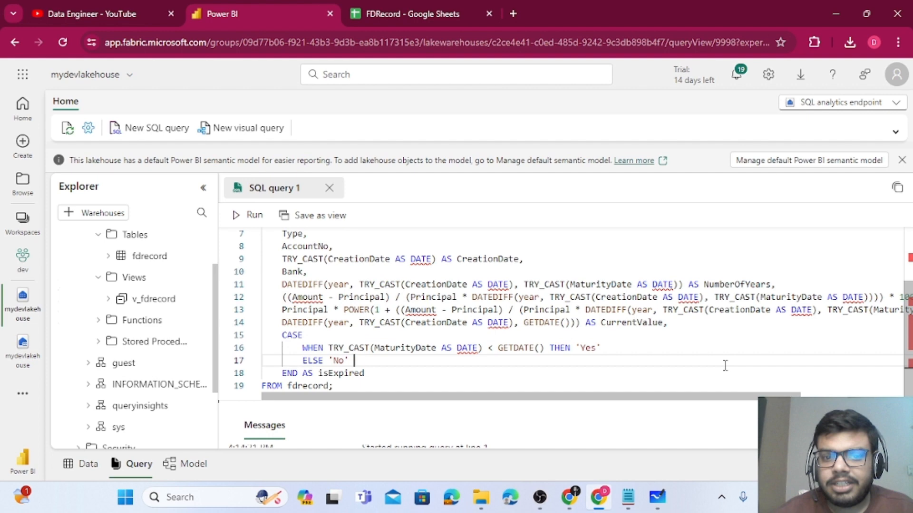
double_click(732, 284)
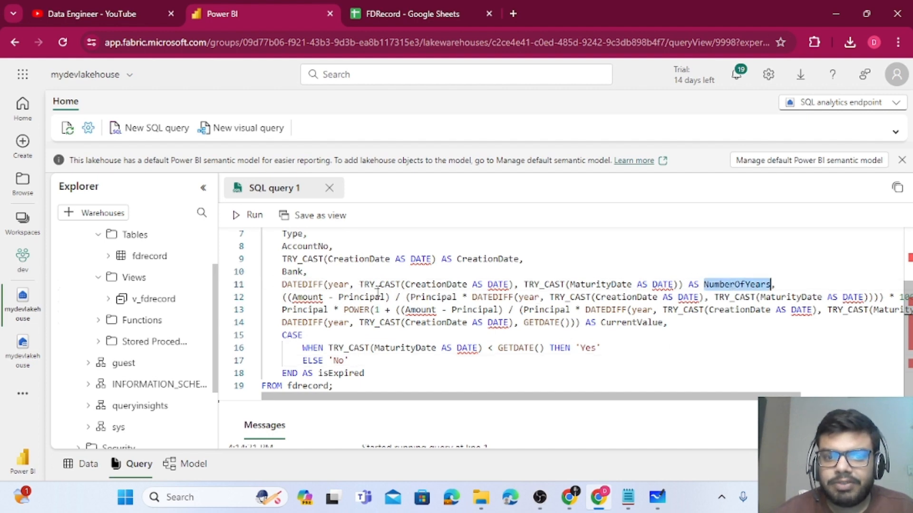
click(454, 284)
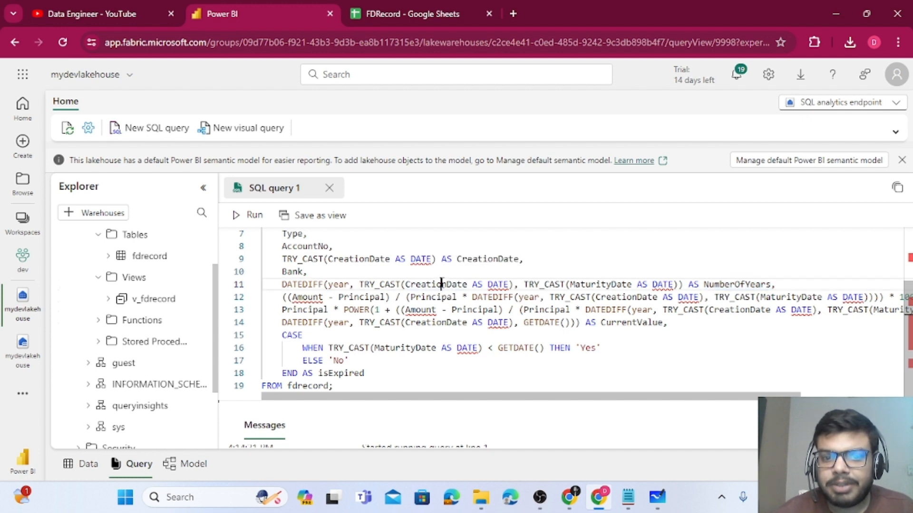
click(611, 285)
double_click(611, 284)
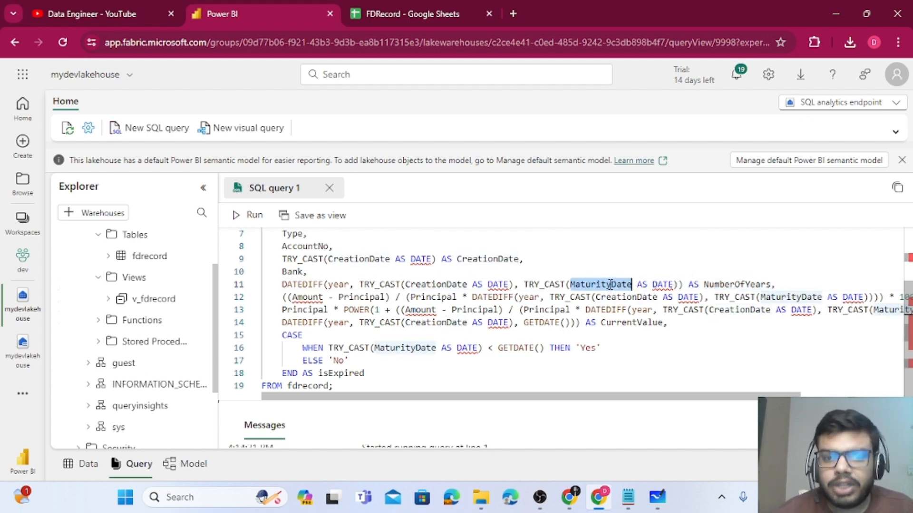
click(336, 285)
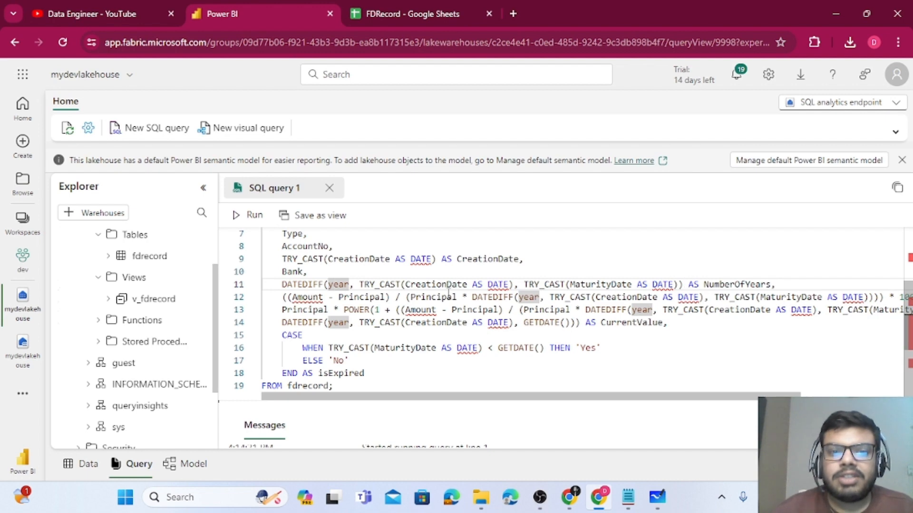
Examine the full InterestRate formula on line 12 of the query, from its alias back to the start of the expression
drag(628, 400, 736, 402)
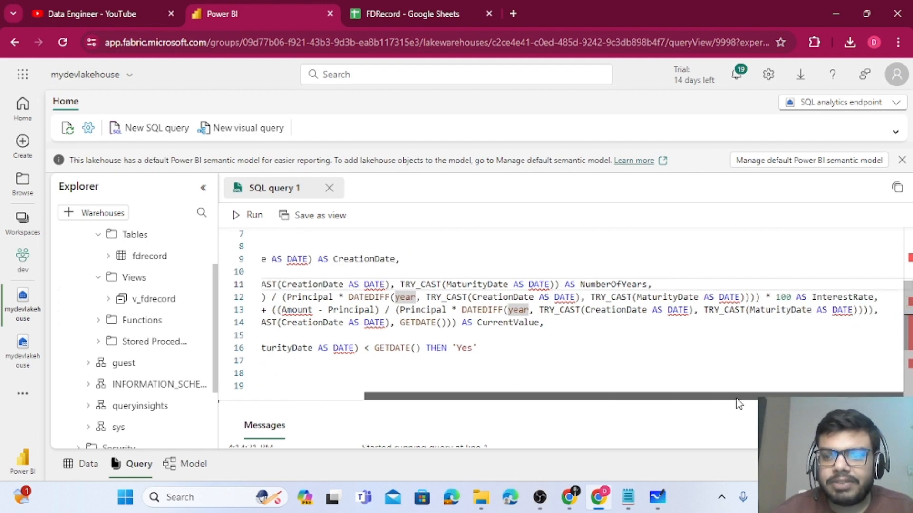
double_click(839, 299)
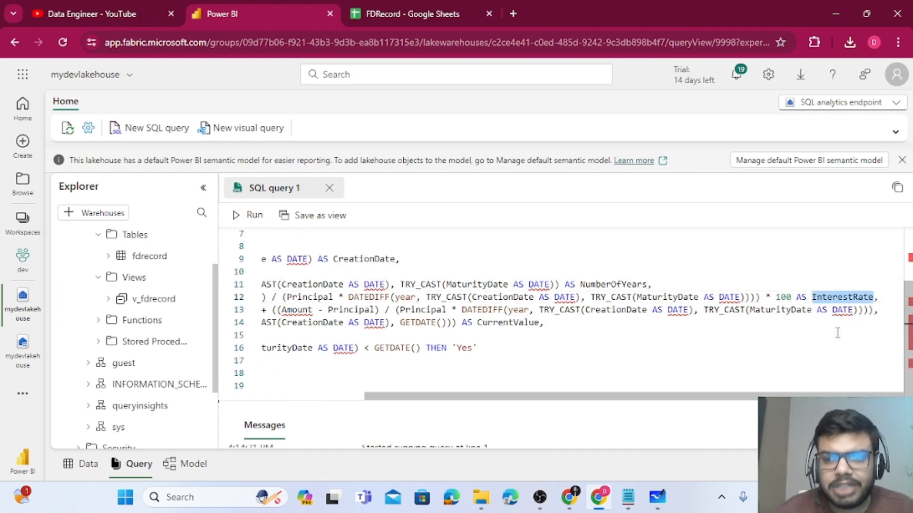
drag(777, 402, 724, 406)
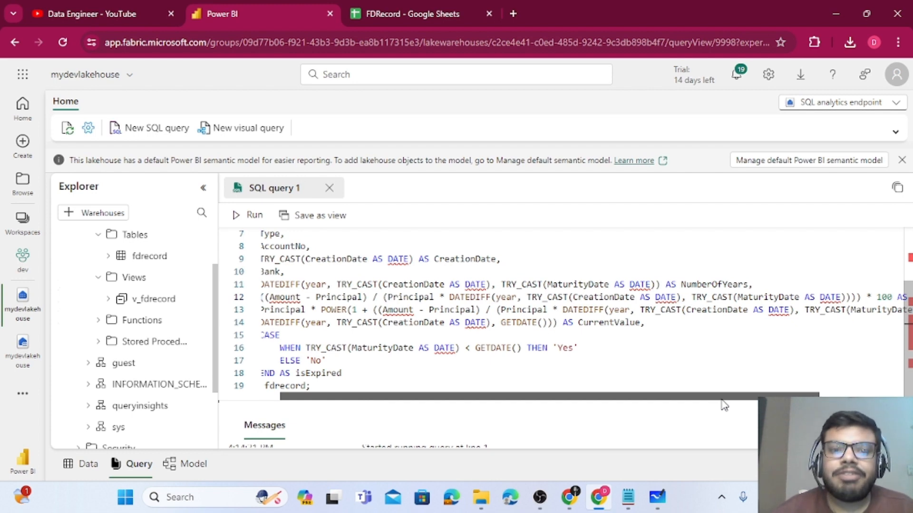
drag(724, 406, 701, 407)
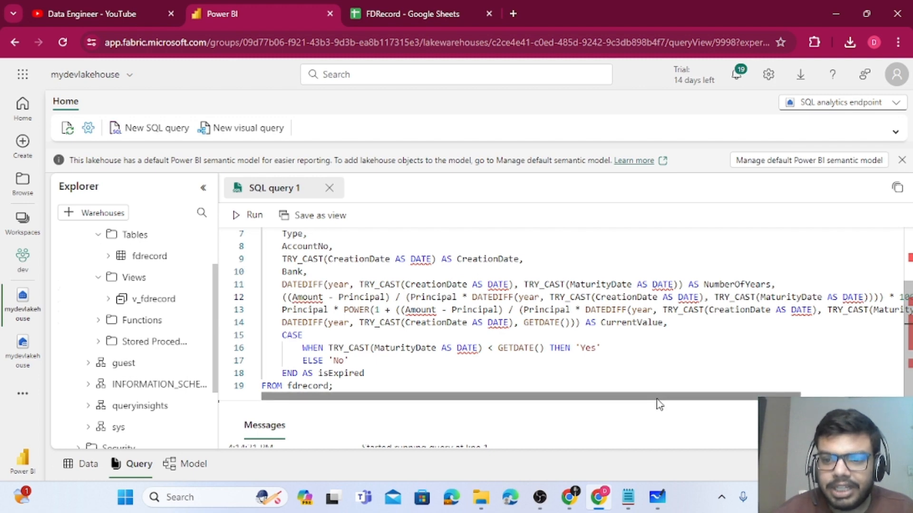
drag(659, 405, 762, 404)
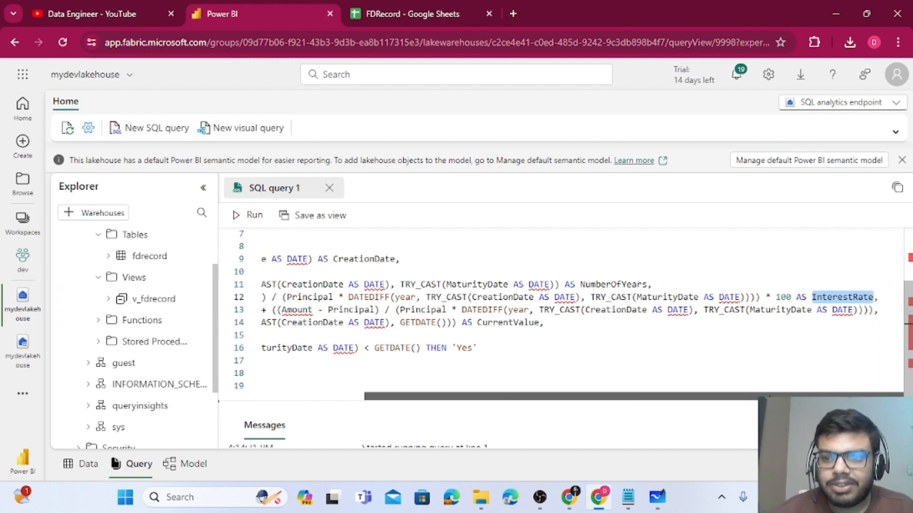
double_click(841, 296)
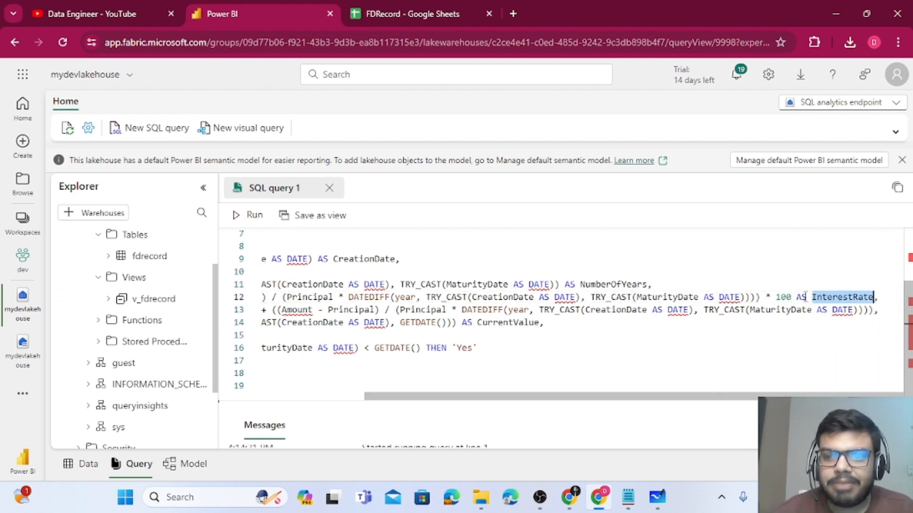
drag(805, 297, 216, 298)
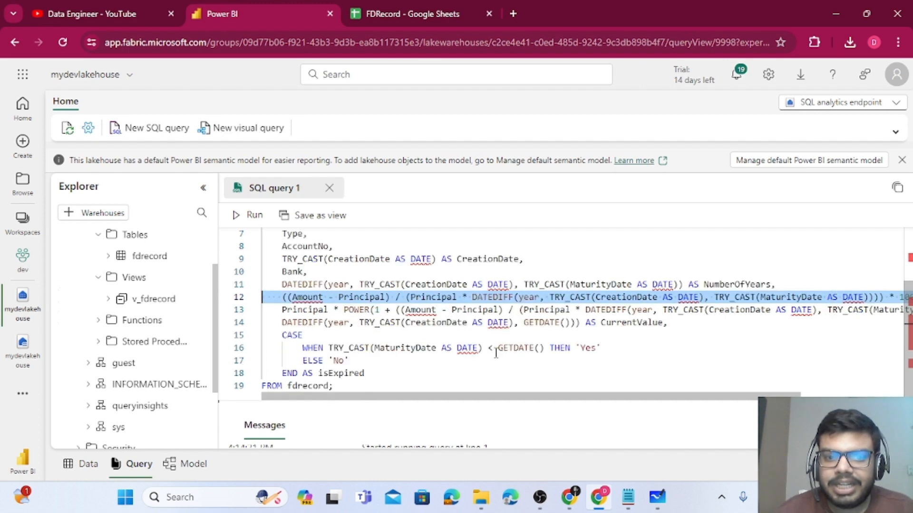
Examine the CurrentValue calculation that ends on line 14 of the query
click(385, 322)
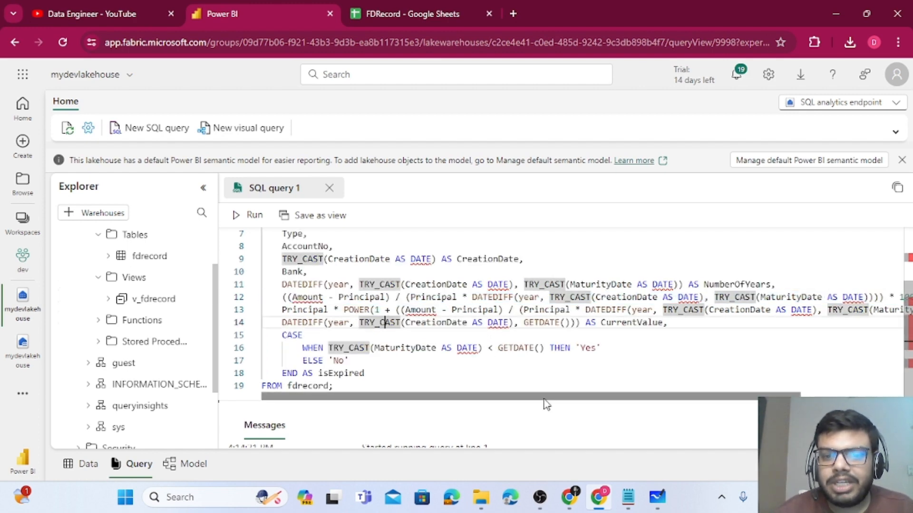
mouse_move(544, 400)
mouse_down()
mouse_move(658, 400)
mouse_move(535, 400)
mouse_up()
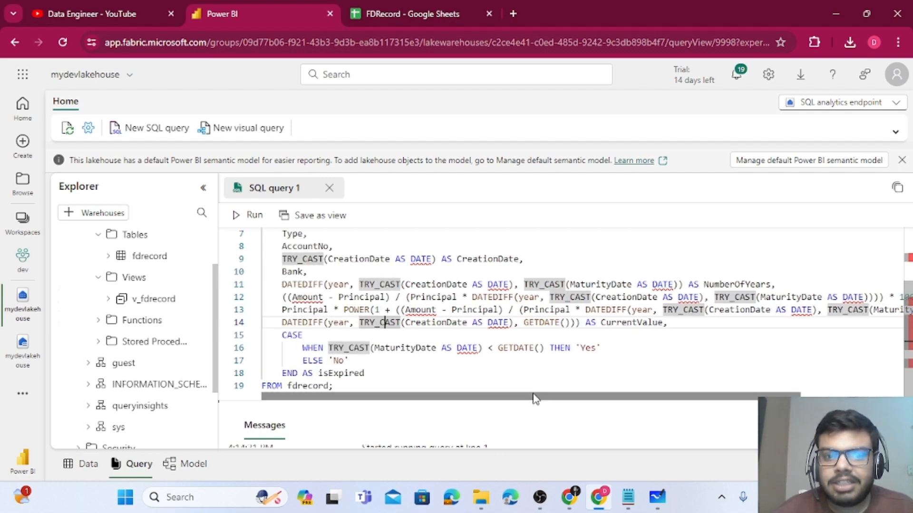
double_click(612, 322)
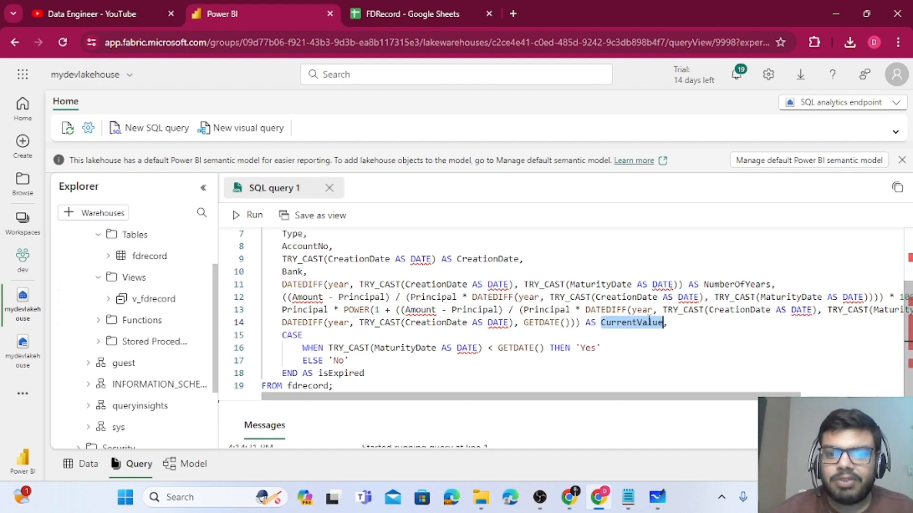
click(707, 332)
double_click(654, 324)
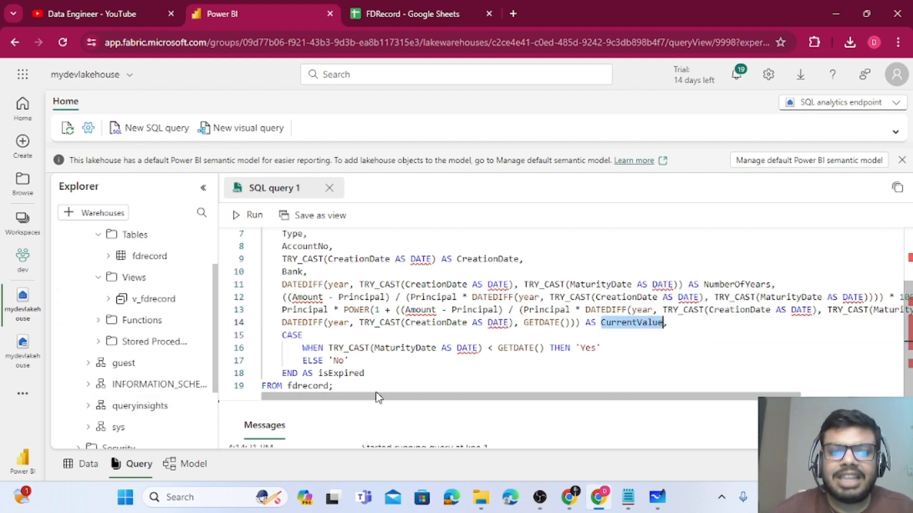
Run SQL query 1 again with the view name v_fdrecord selected, and open the saved SQL query 1 under My queries
drag(376, 388, 230, 215)
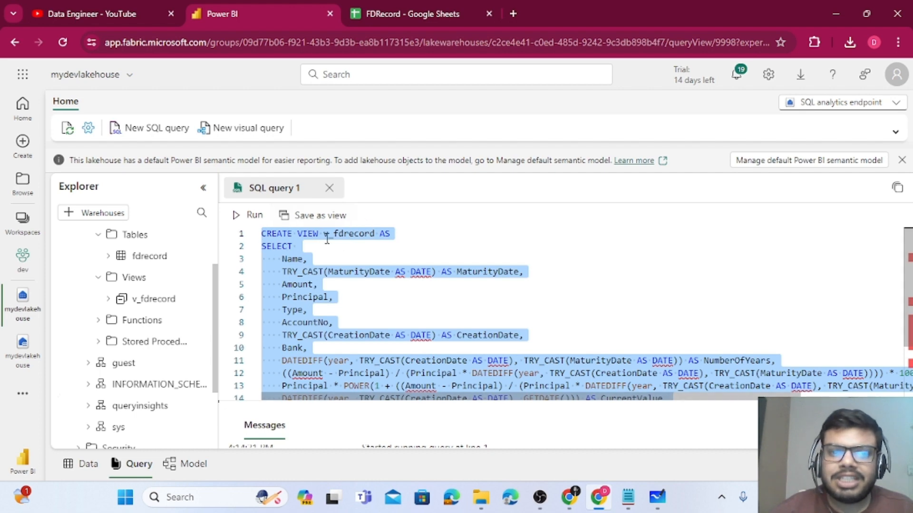
double_click(350, 233)
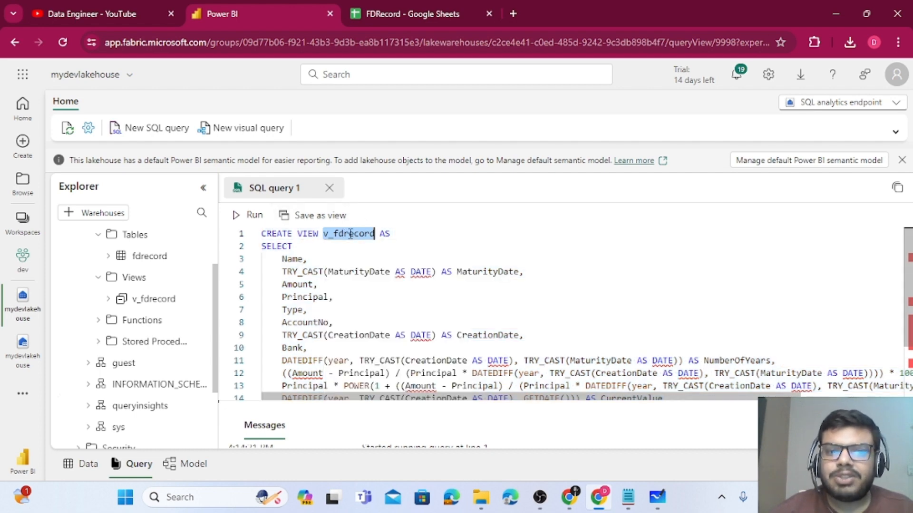
click(239, 216)
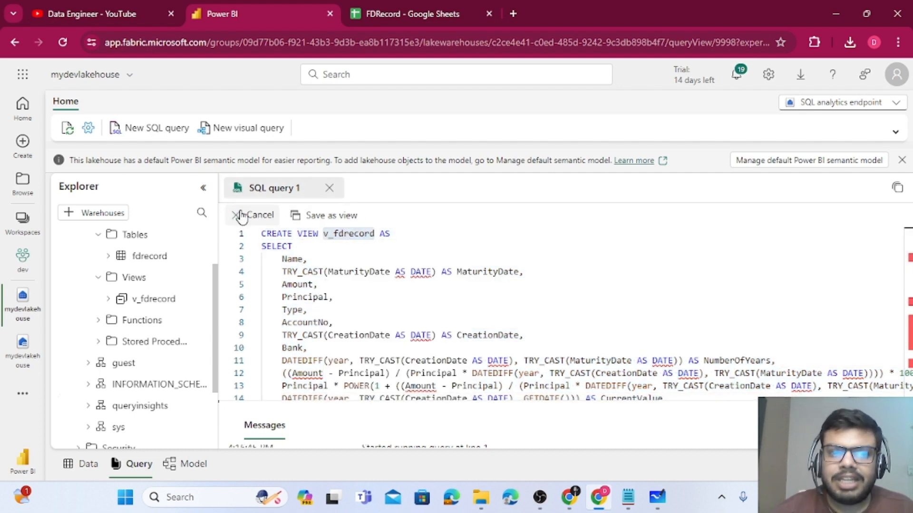
scroll(132, 381, down, 3)
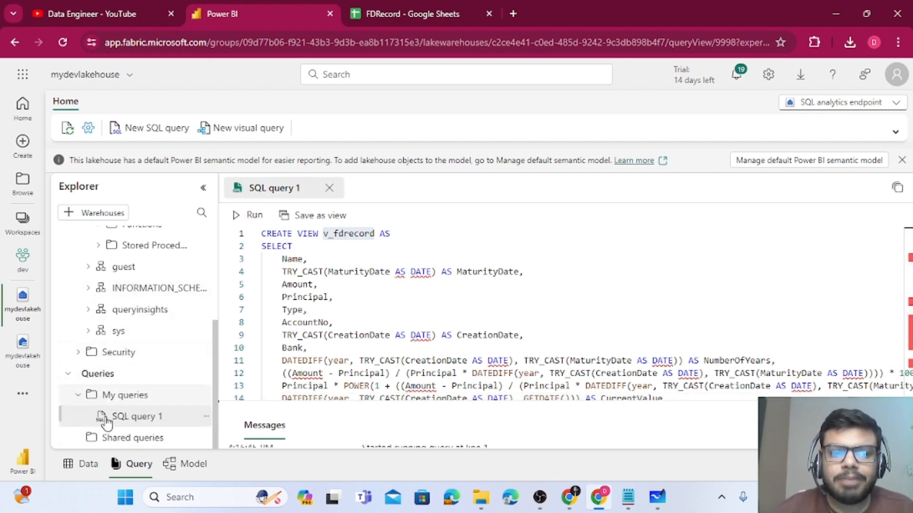
click(132, 419)
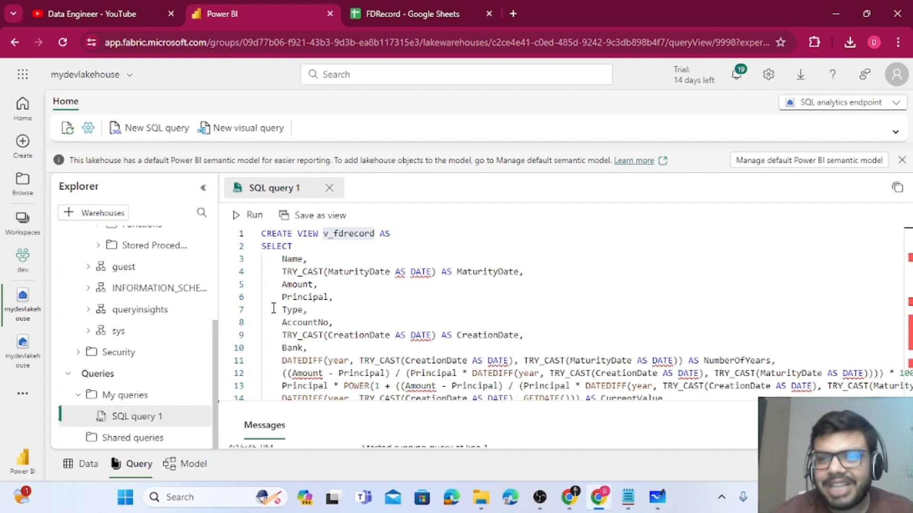
Switch to Microsoft Whiteboard and point out the SQL Endpoint box in the process diagram
click(657, 497)
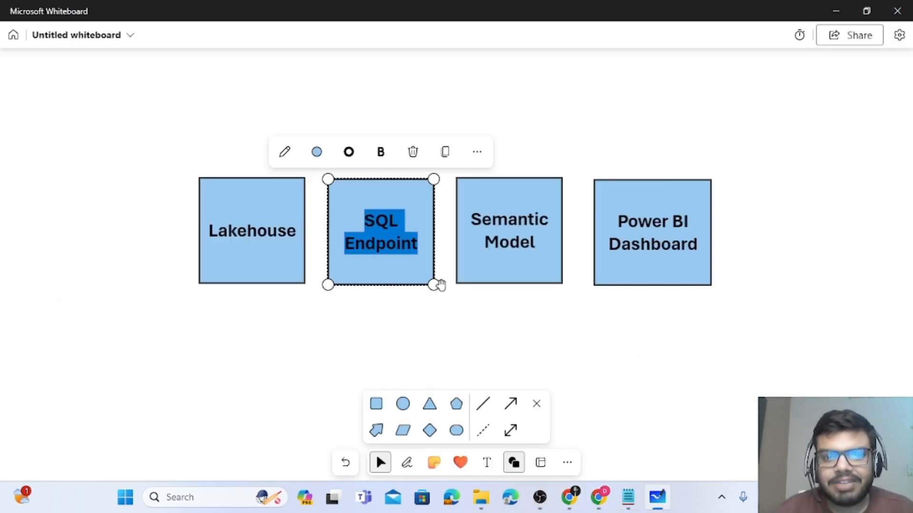
click(444, 299)
click(428, 278)
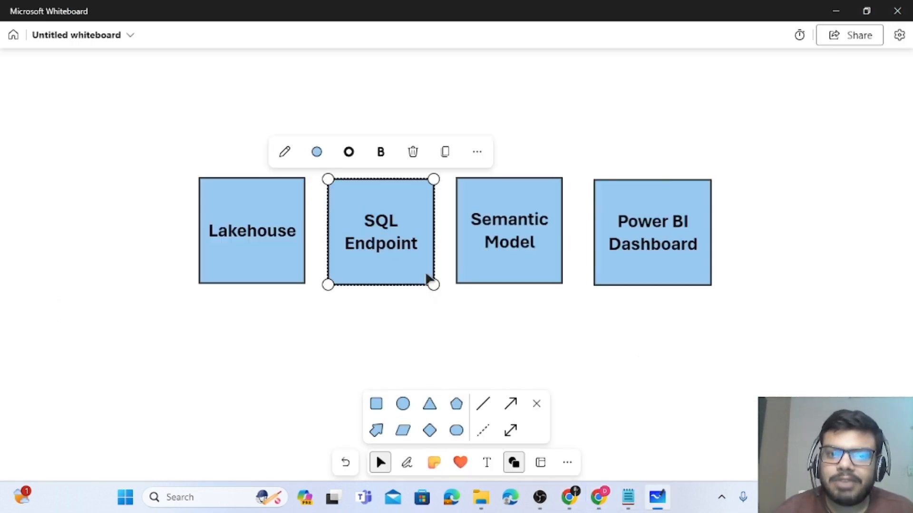
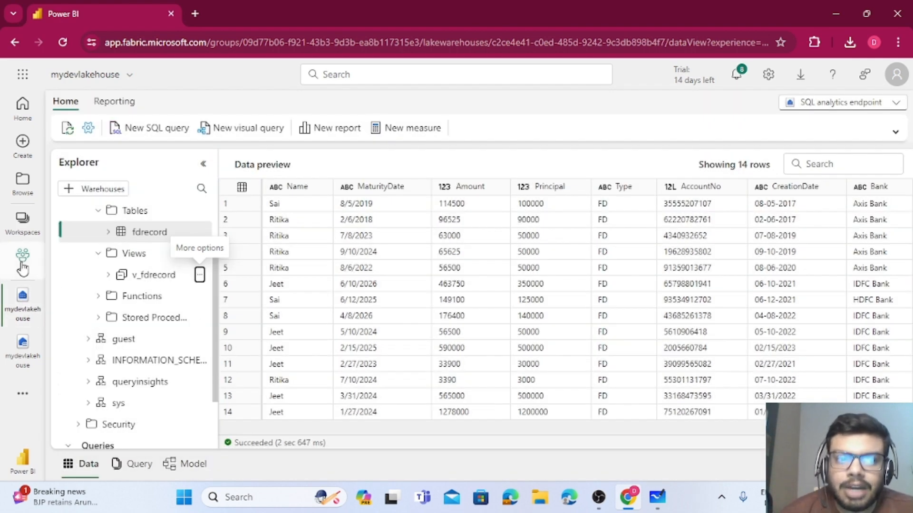
Open the dev workspace to view its mydevlakehouse items, and switch back to the Microsoft Whiteboard diagram
click(22, 220)
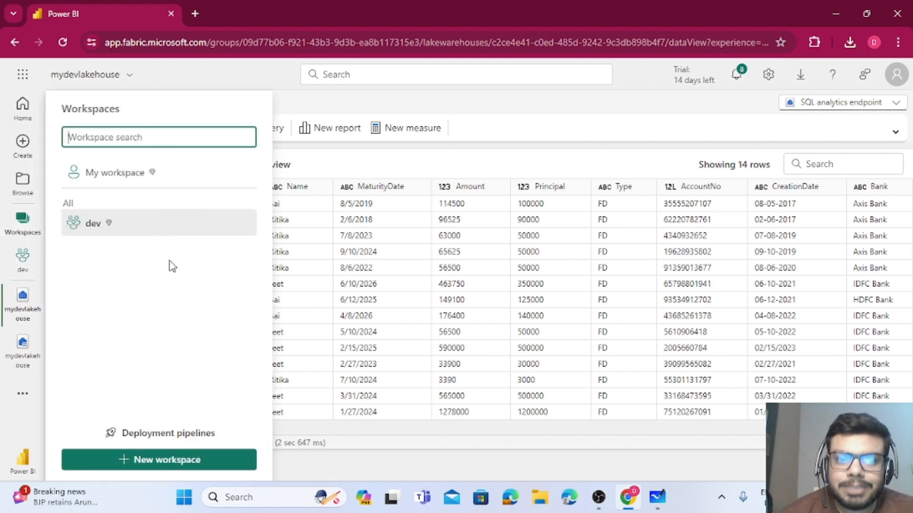
click(88, 224)
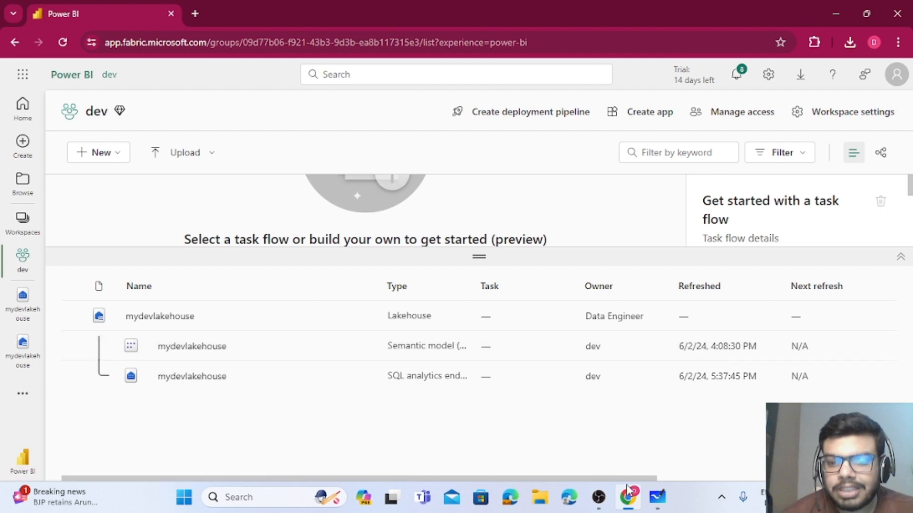
click(658, 499)
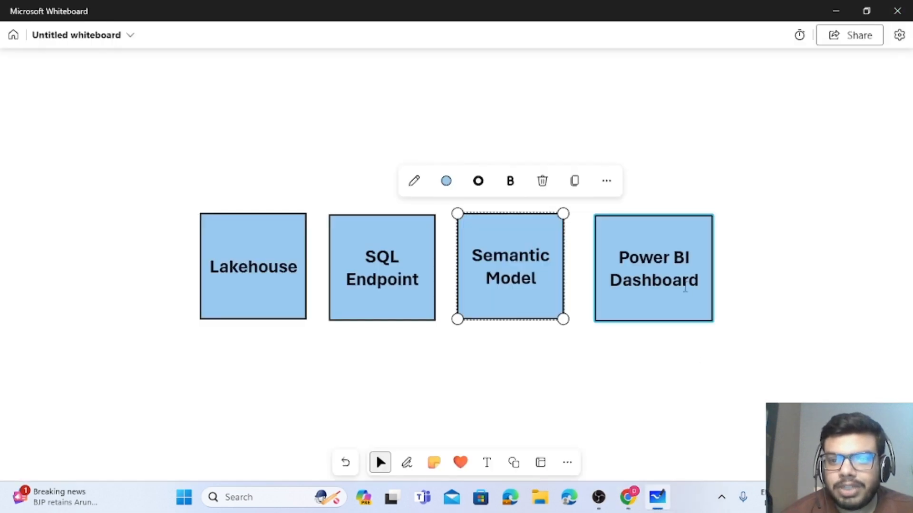
Return from the whiteboard's Power BI Dashboard box to the dev workspace and start creating a new report
click(685, 241)
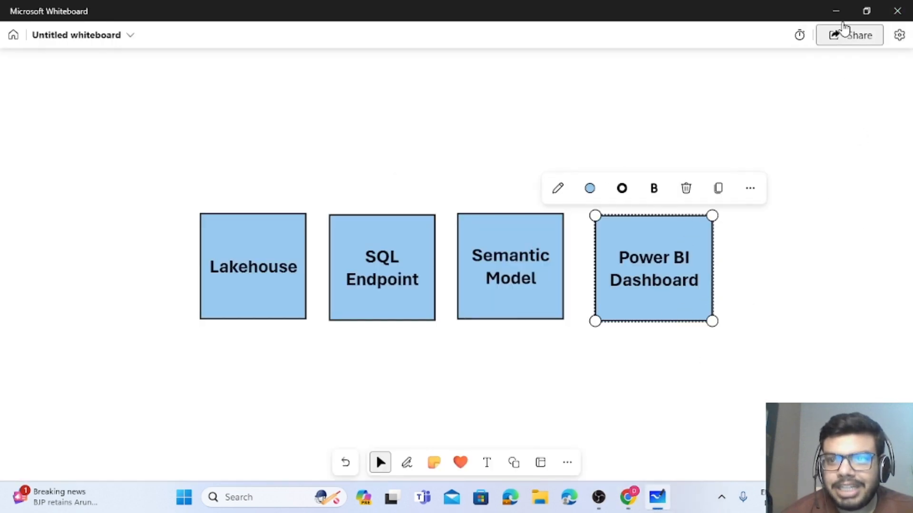
click(840, 16)
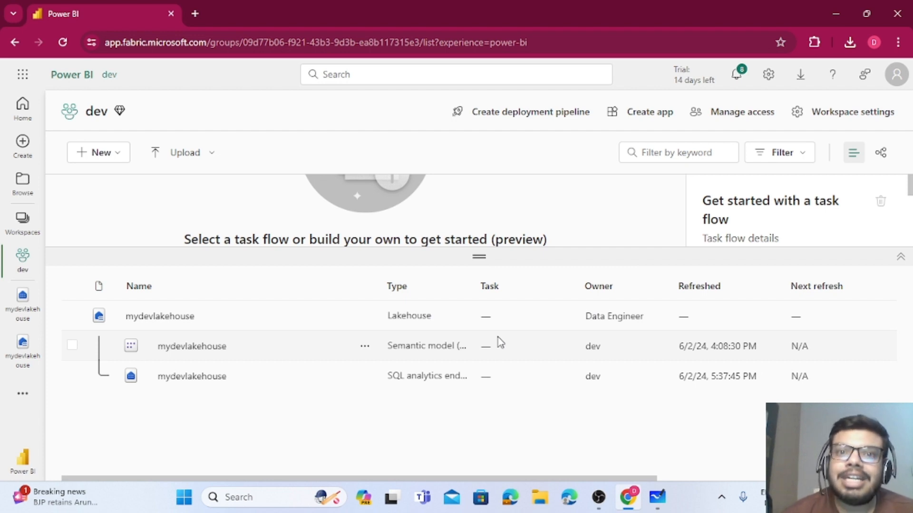
click(92, 167)
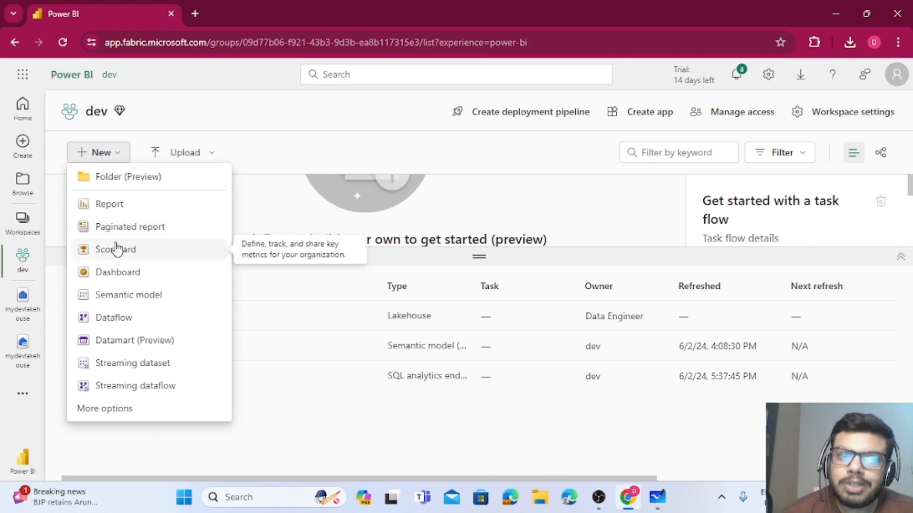
click(117, 211)
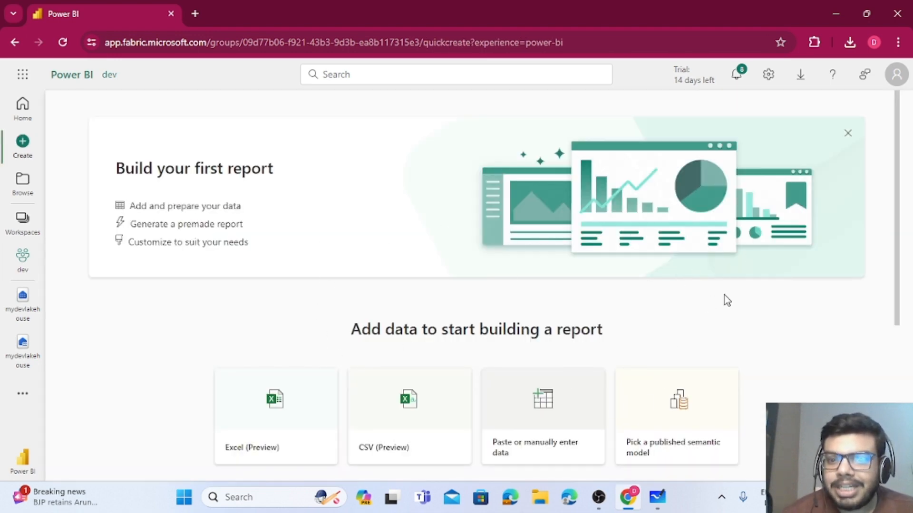
Create a blank report from the published semantic model mydevlakehouse
scroll(728, 333, down, 1)
scroll(727, 349, down, 2)
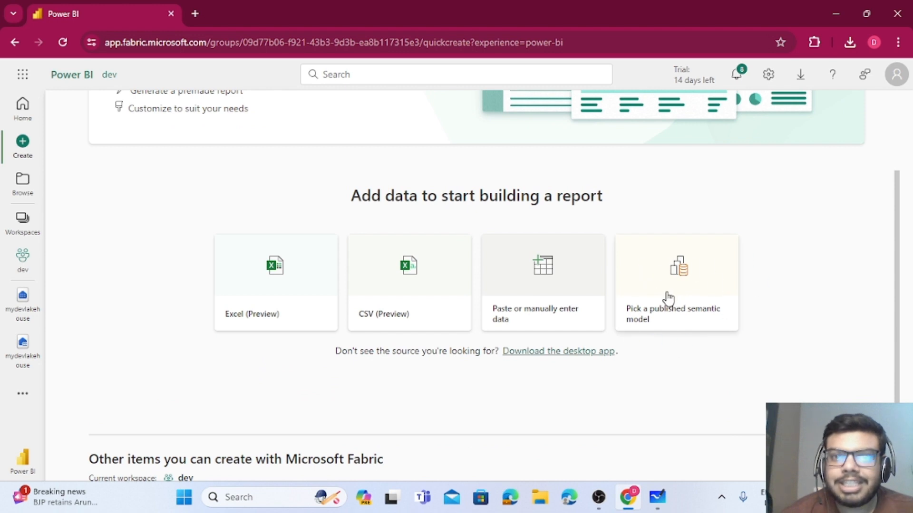
click(687, 304)
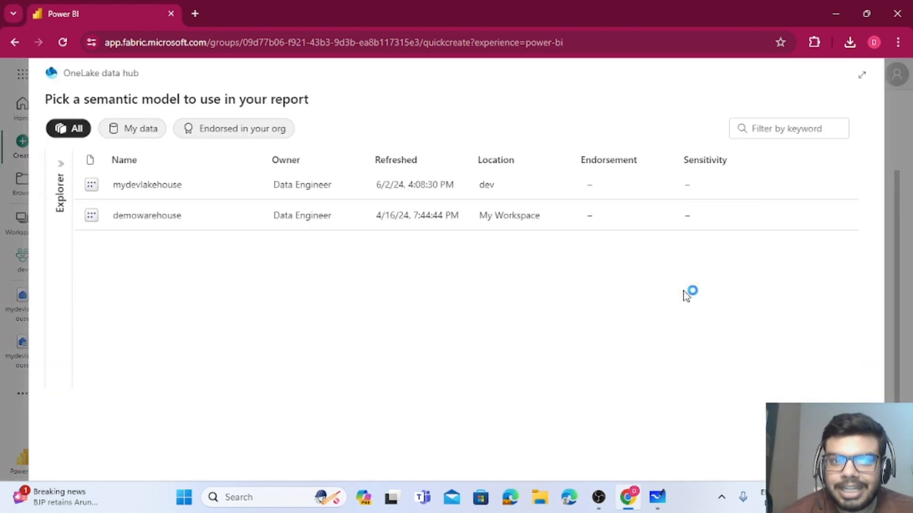
click(179, 189)
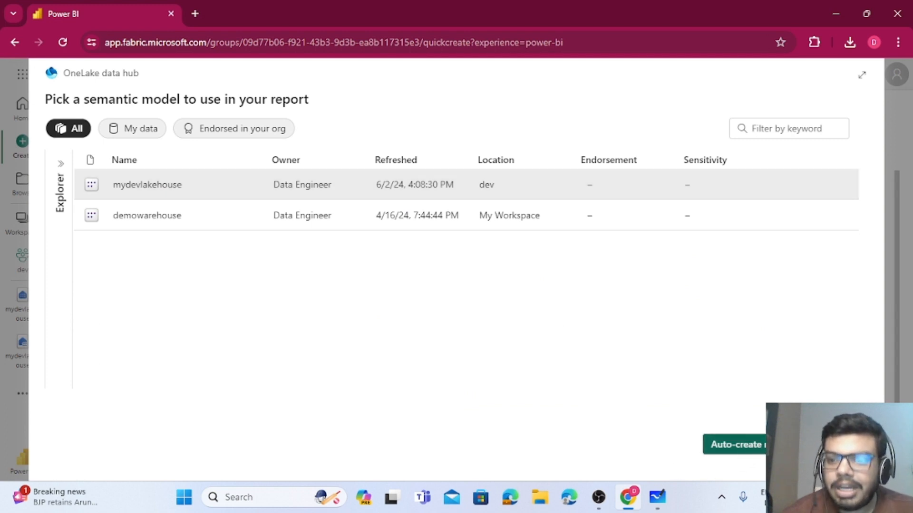
click(808, 445)
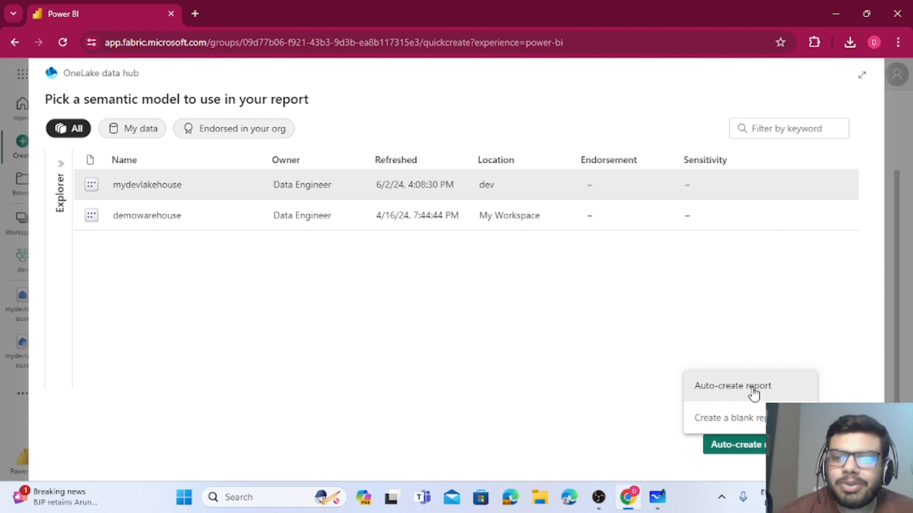
click(753, 423)
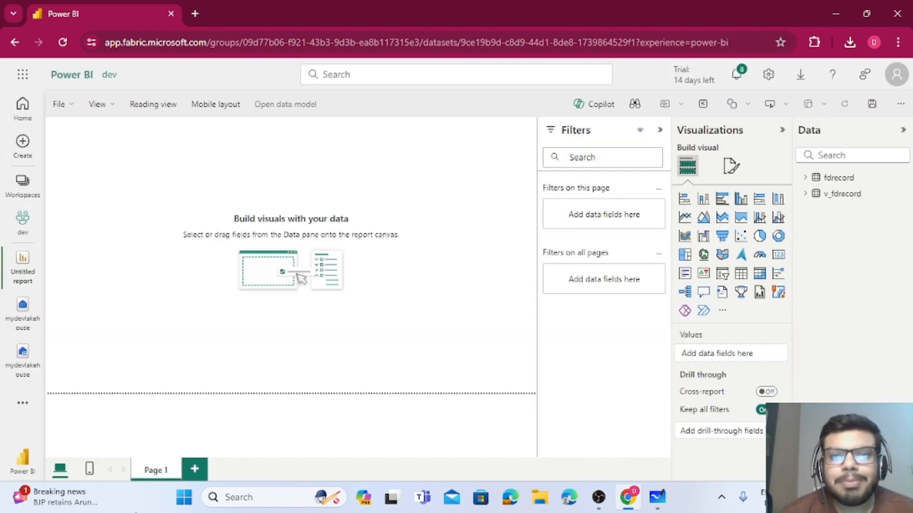
Expand the v_fdrecord table so its fields are listed for the report, keeping fdrecord collapsed
click(806, 194)
click(805, 177)
click(805, 178)
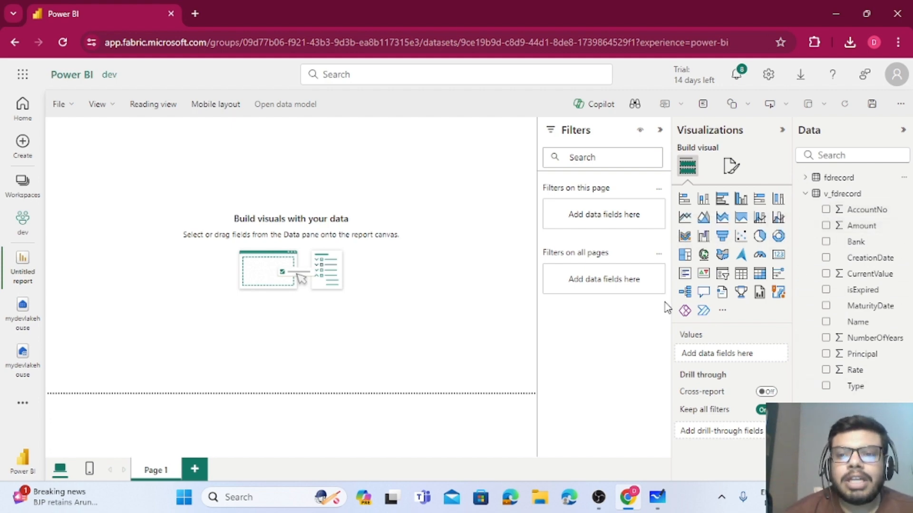
Add a card visual at the left of the report page and reduce its height
click(779, 257)
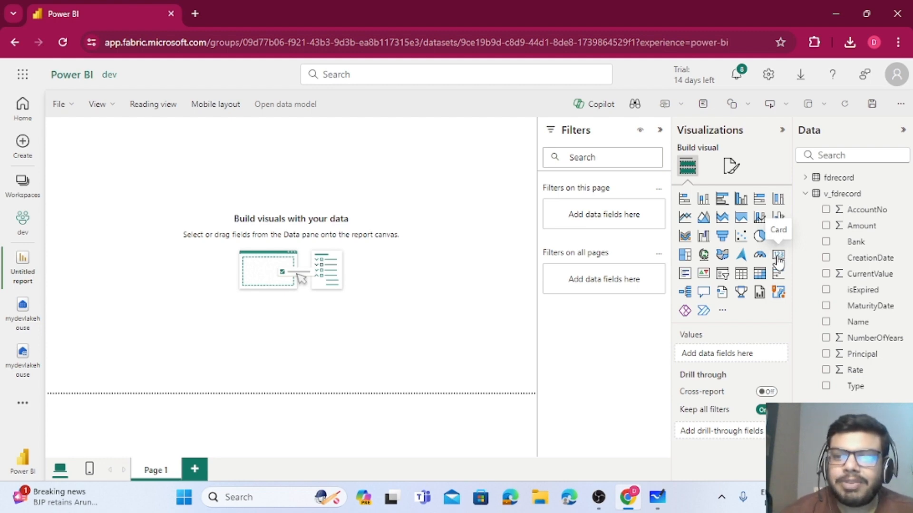
drag(127, 204, 122, 234)
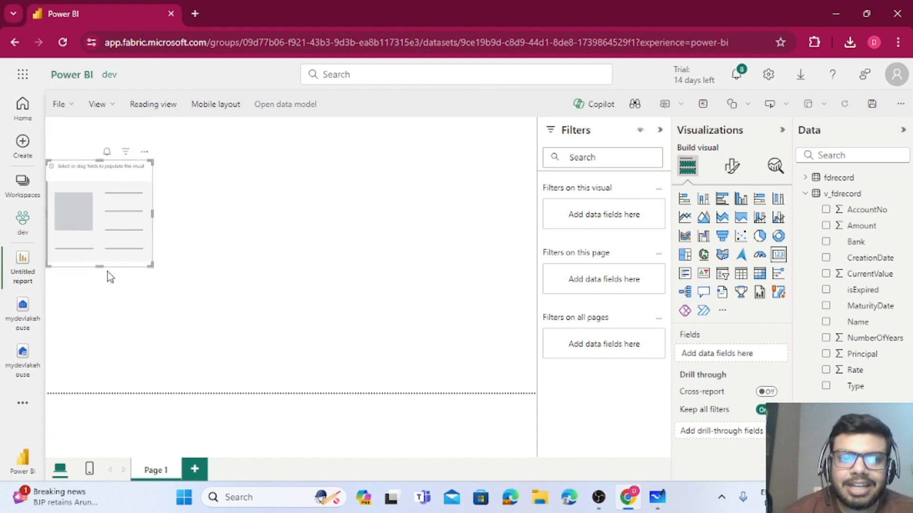
drag(100, 267, 112, 220)
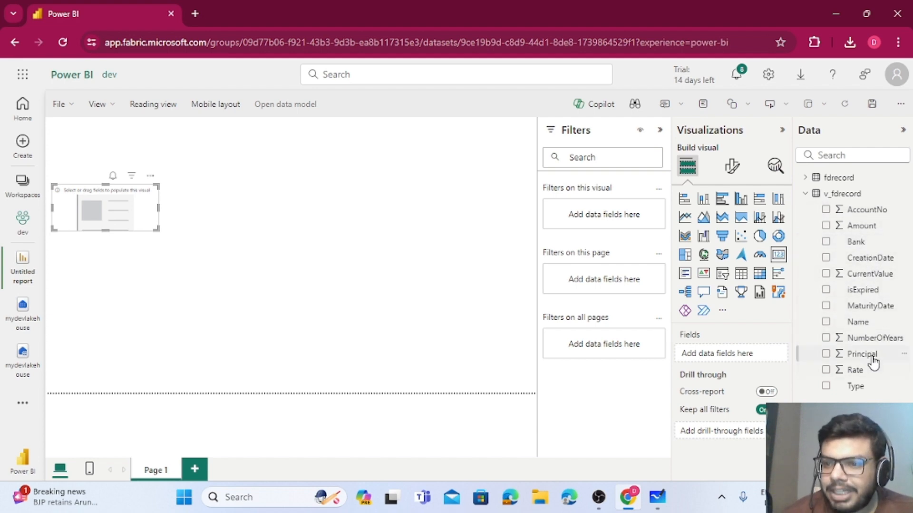
Fill the card with the sum of Principal and rename the field Total Principal
drag(871, 357, 732, 360)
click(728, 360)
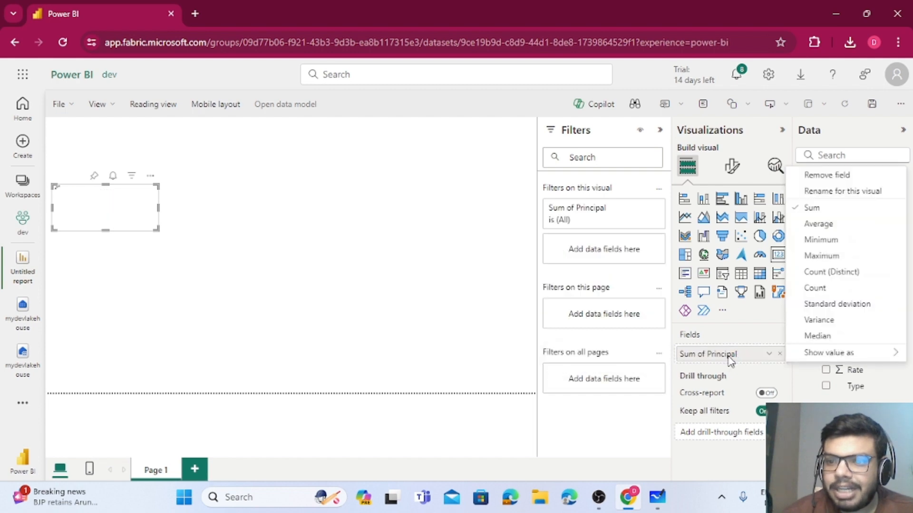
double_click(721, 358)
click(883, 391)
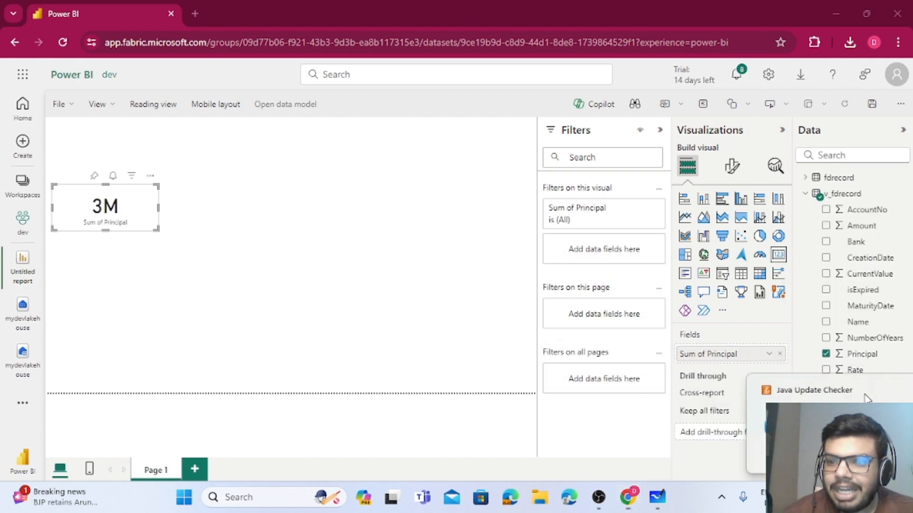
drag(707, 359, 659, 355)
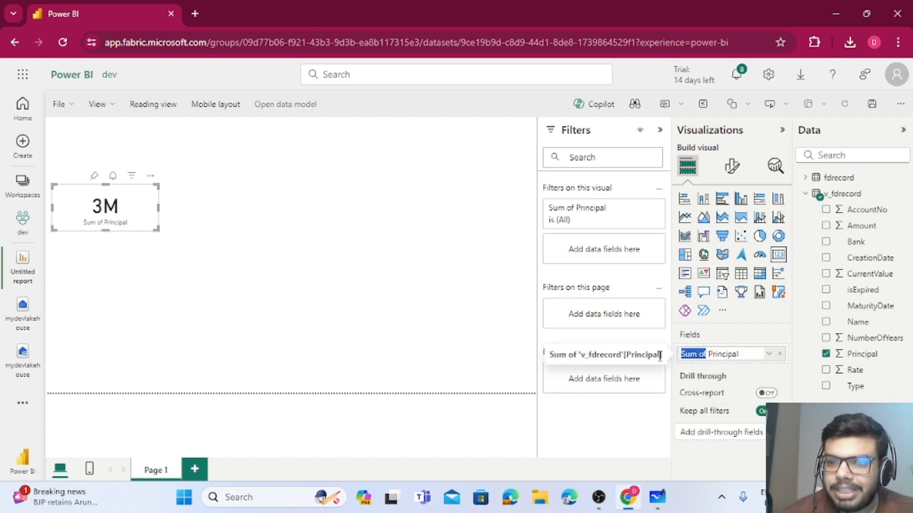
text(Total)
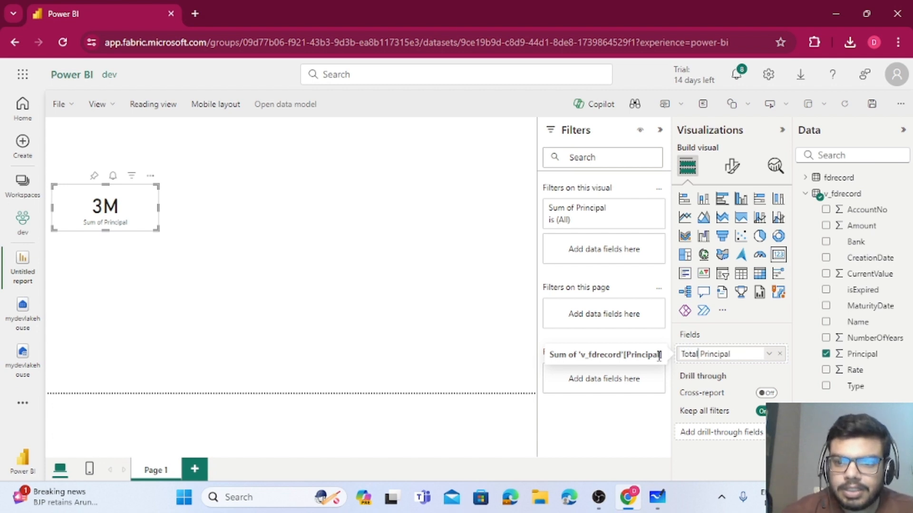
key(Return)
Align the Total Principal card with the page's left edge, narrow it, and place a copy directly beside it
drag(105, 211, 100, 200)
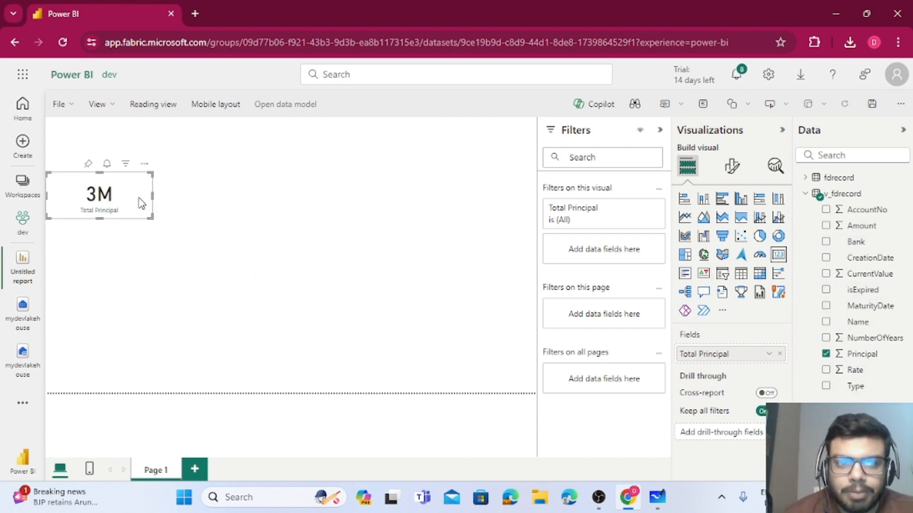
drag(152, 196, 185, 198)
key(ctrl+c)
key(ctrl+v)
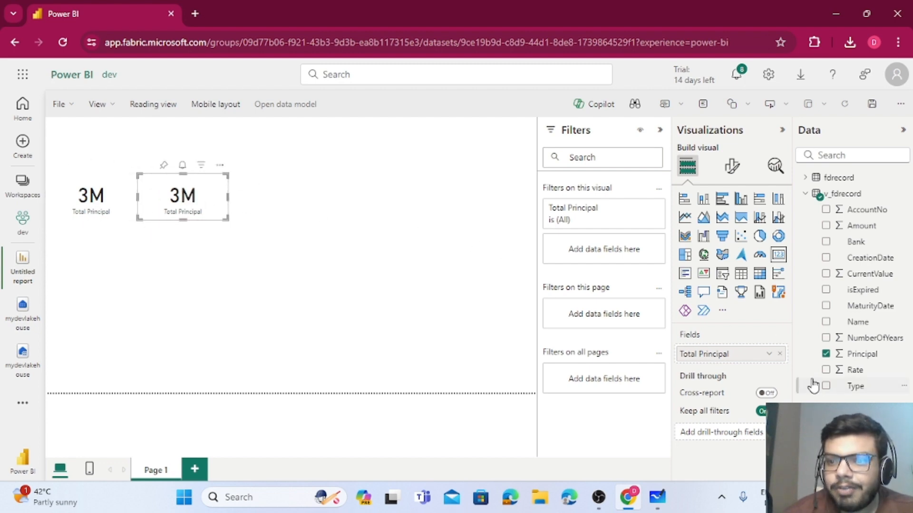
Replace the copied card's field with the sum of Amount and rename it Total Amount
click(780, 353)
drag(875, 232, 765, 357)
drag(704, 355, 661, 355)
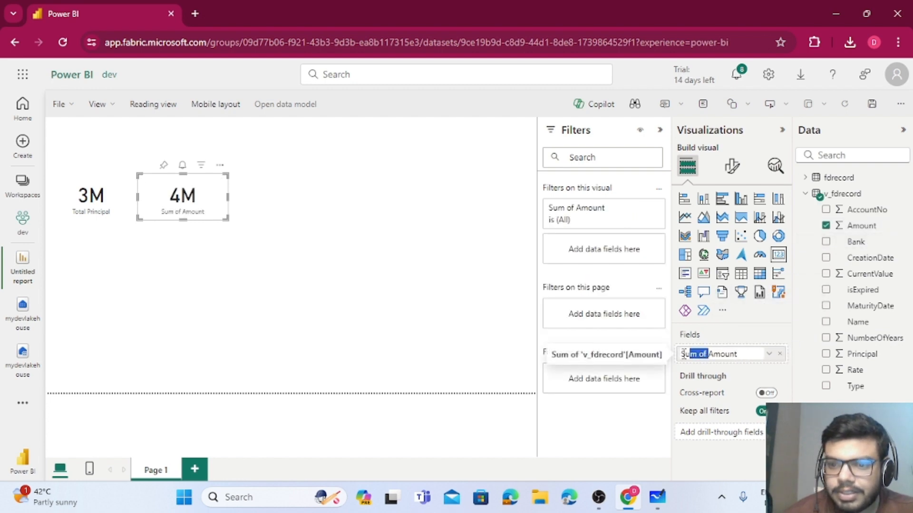
text(Total)
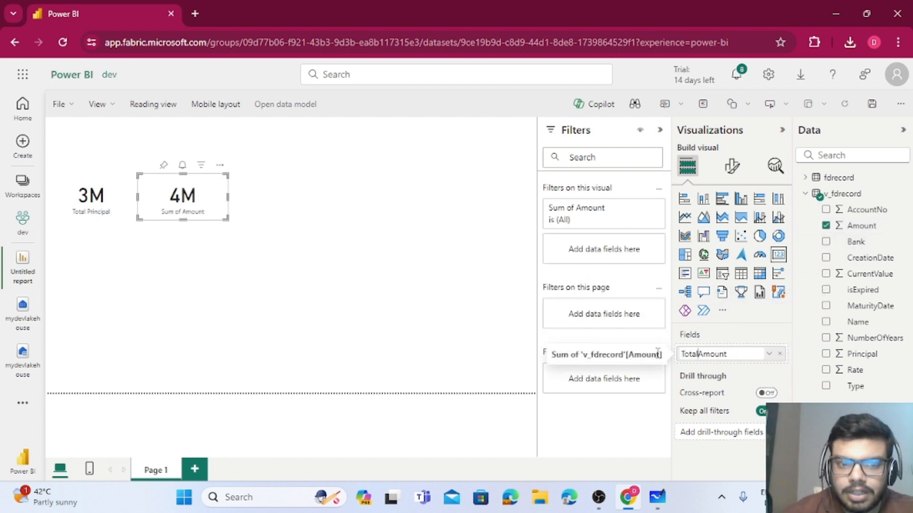
key(Return)
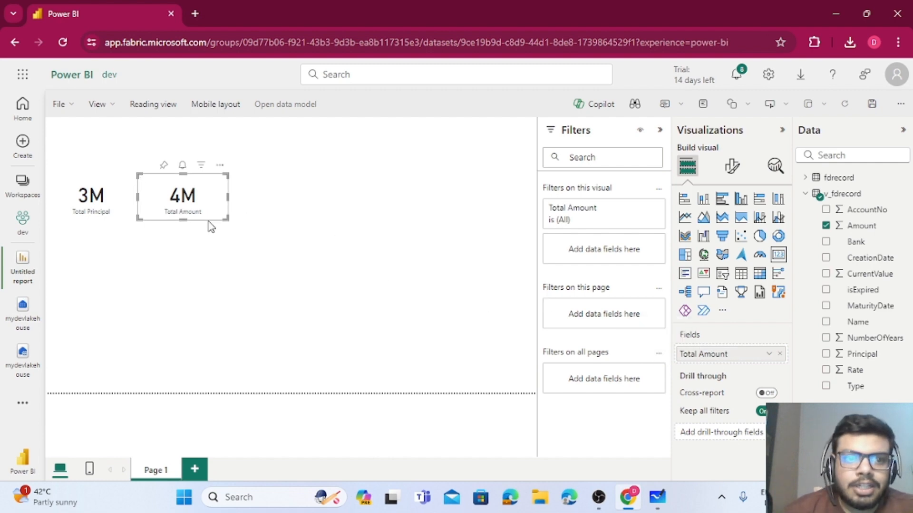
click(122, 199)
click(180, 202)
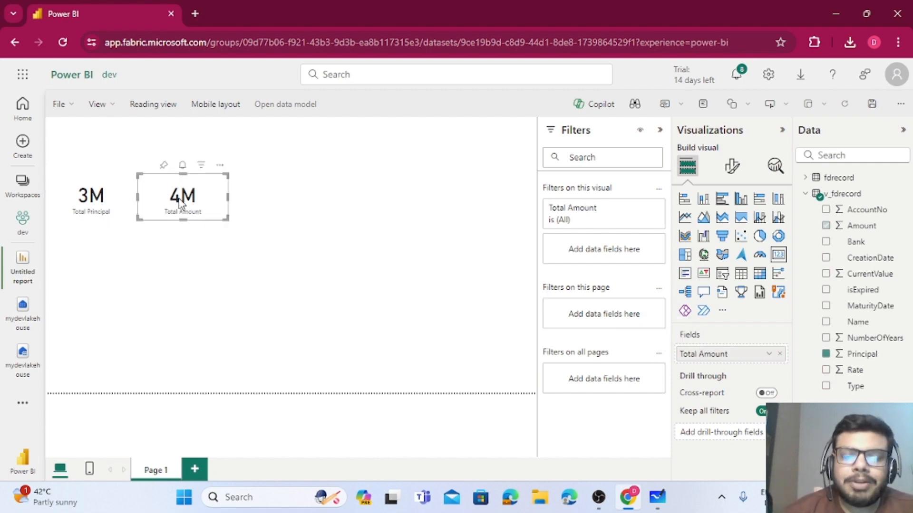
click(97, 203)
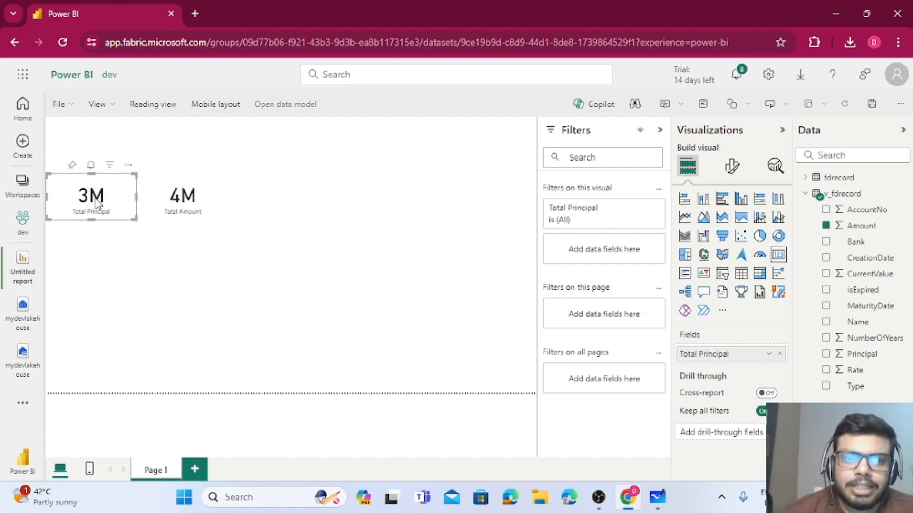
click(190, 202)
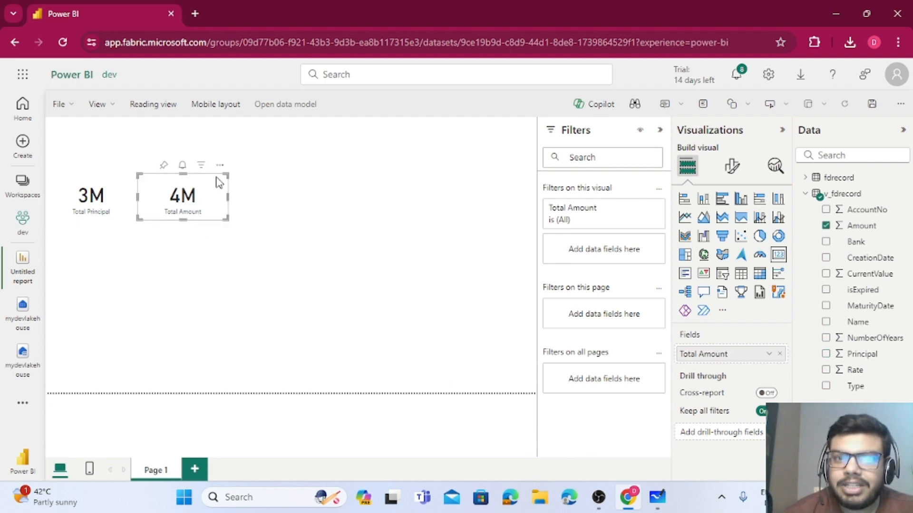
Open the FDRecord spreadsheet from Google Sheets in a new browser tab and examine the Axis Bank and IDFC Bank entries in the Bank column
click(195, 13)
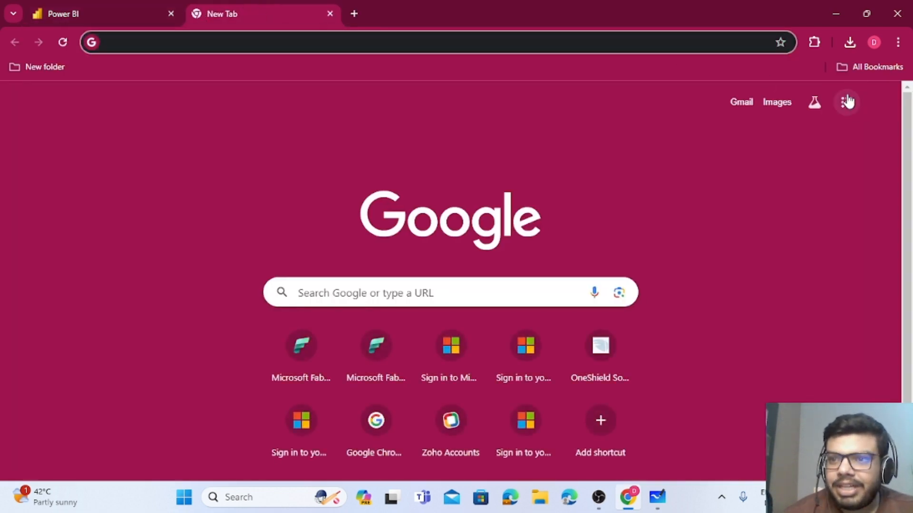
click(846, 102)
scroll(821, 333, down, 4)
scroll(821, 344, down, 3)
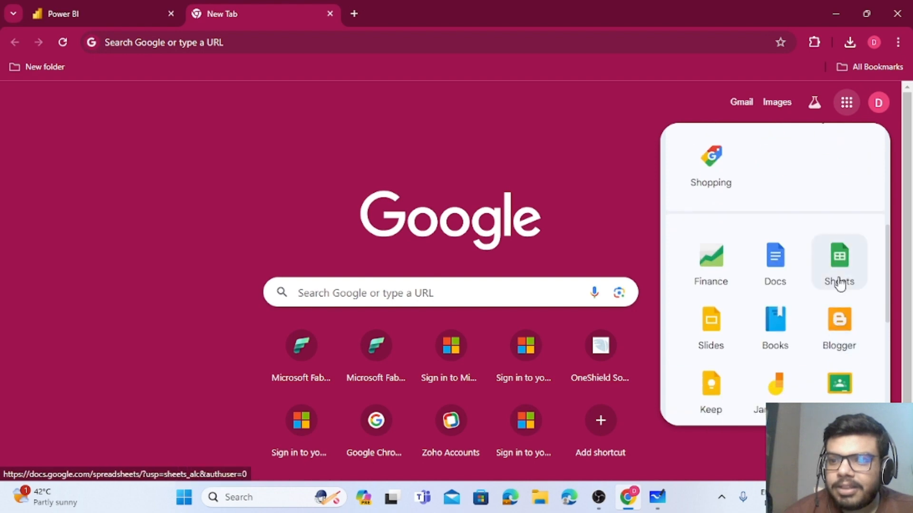
click(839, 281)
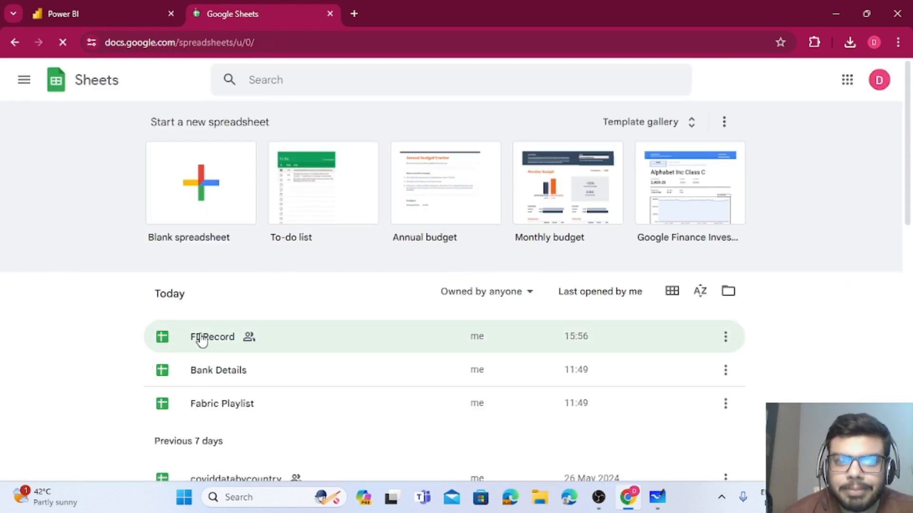
click(200, 339)
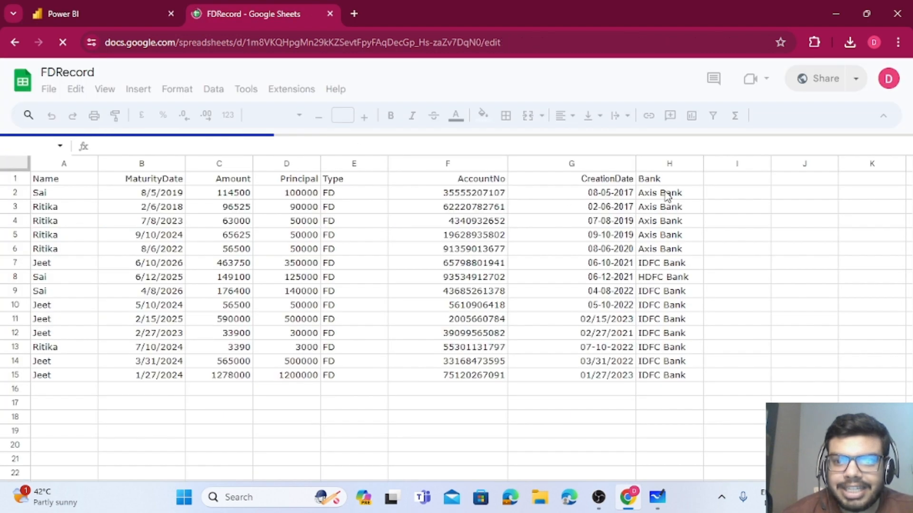
click(665, 191)
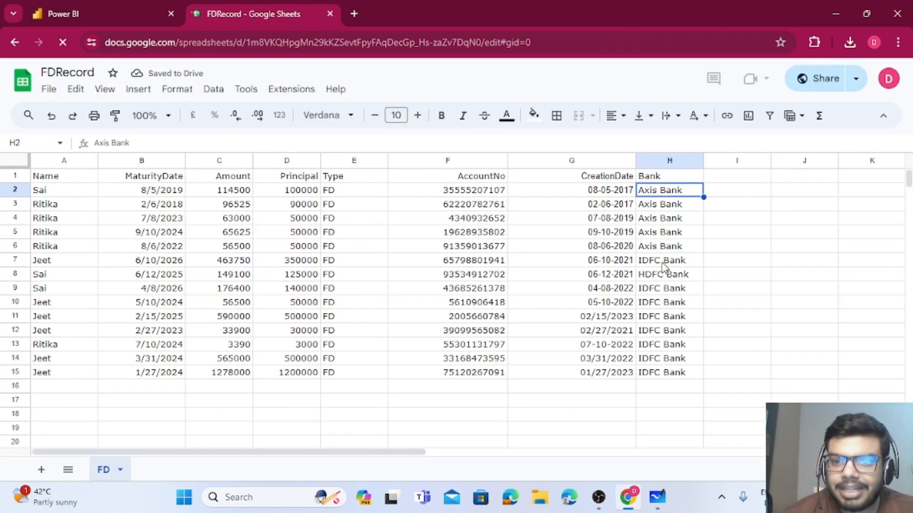
click(665, 263)
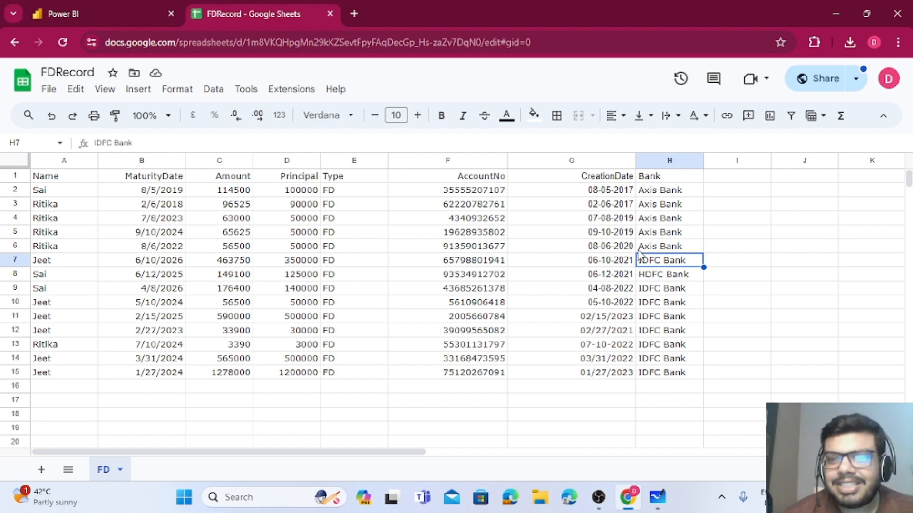
Switch back to the Power BI report and place a copy of the Total Amount card to its right
click(73, 8)
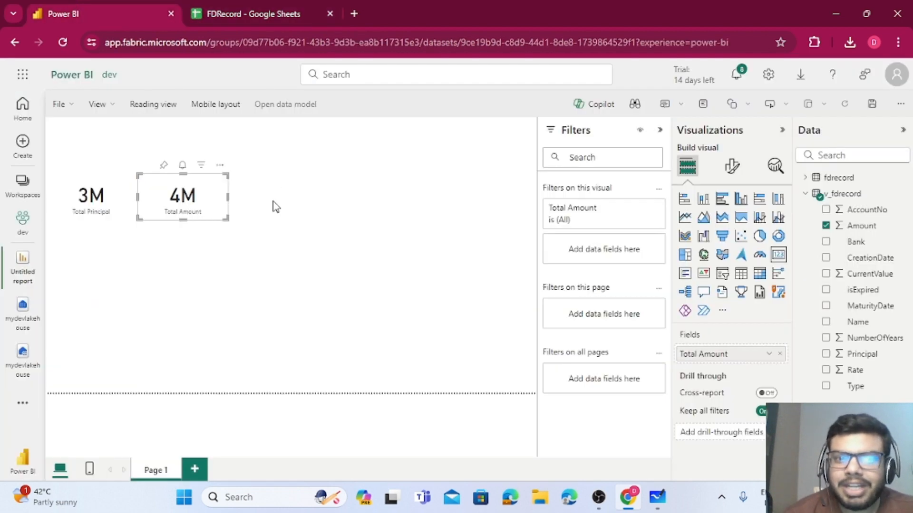
key(ctrl+v)
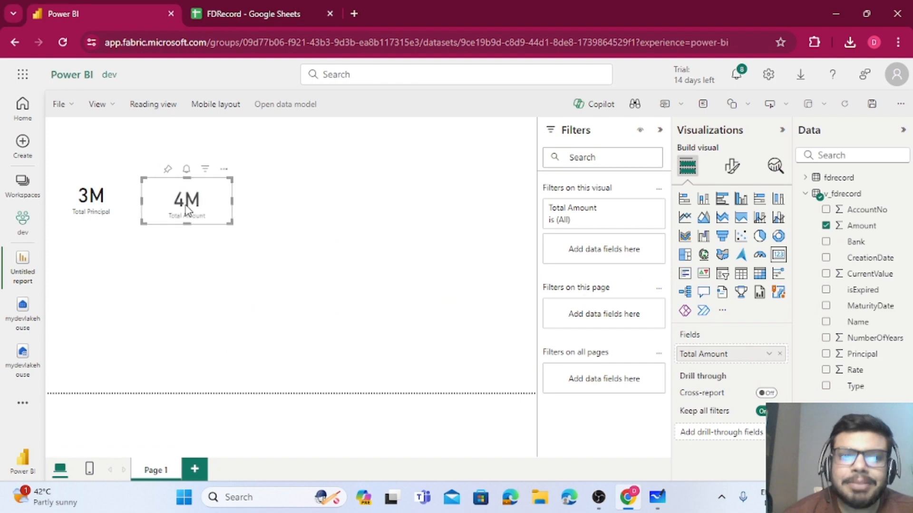
drag(185, 208, 273, 207)
Switch to the FDRecord spreadsheet and examine the different holders listed in the Name column
click(287, 6)
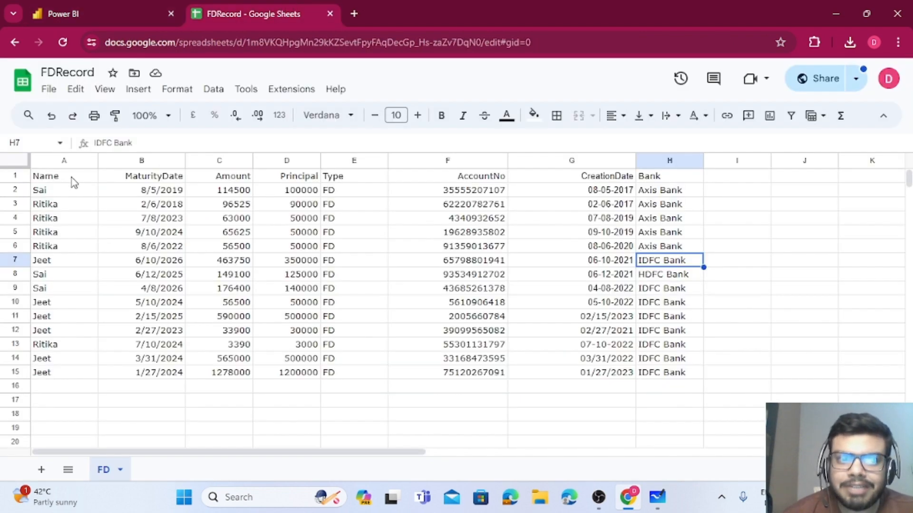
click(24, 164)
click(61, 209)
click(59, 278)
click(59, 333)
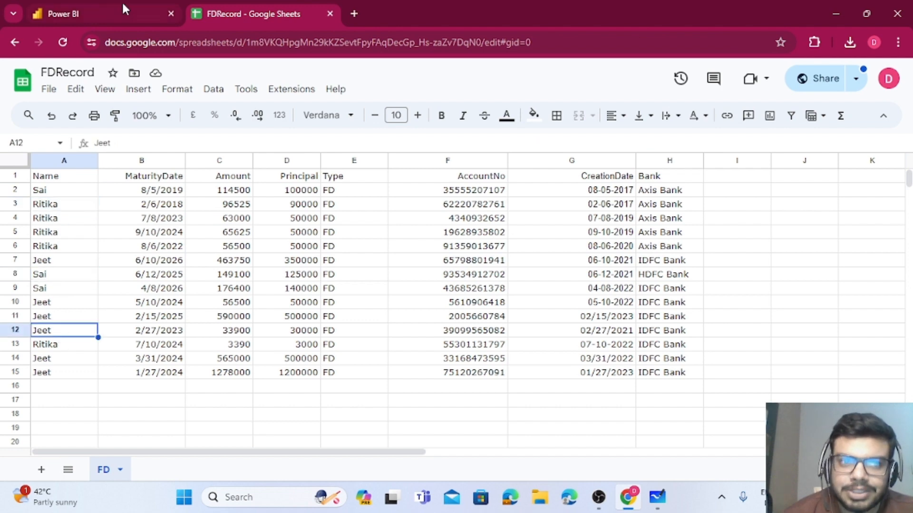
Switch back to the Power BI report and replace the third card's field with the average of Rate
click(124, 9)
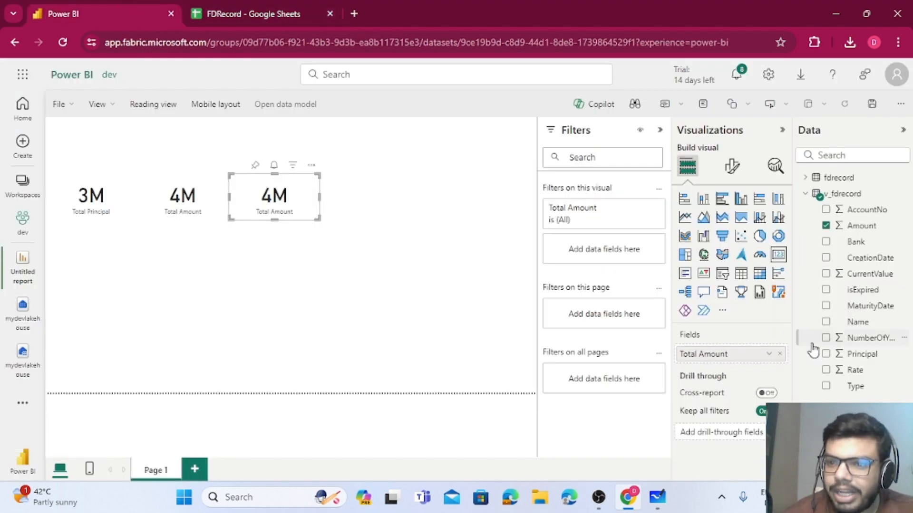
click(779, 354)
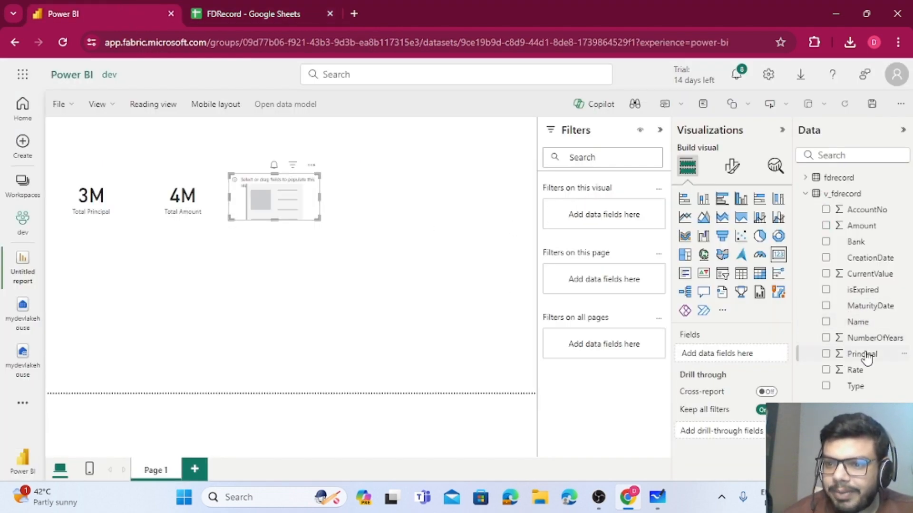
click(868, 246)
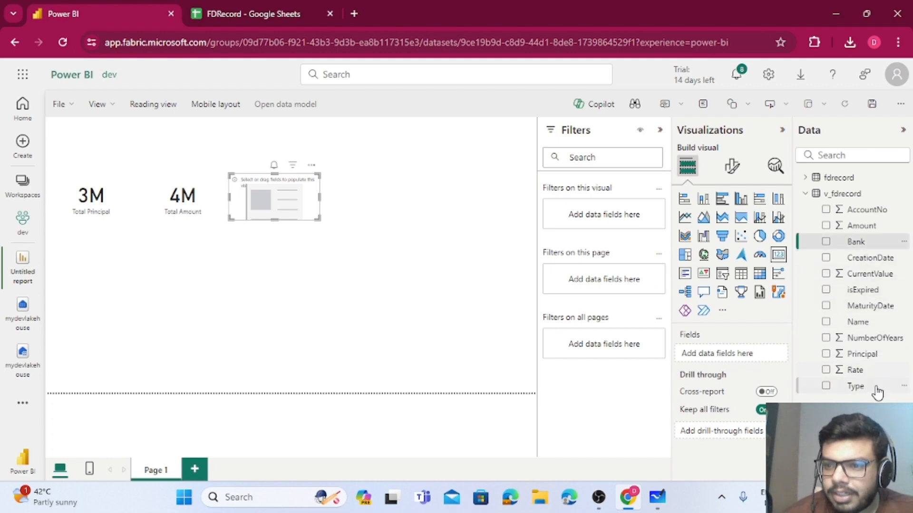
drag(874, 376, 765, 358)
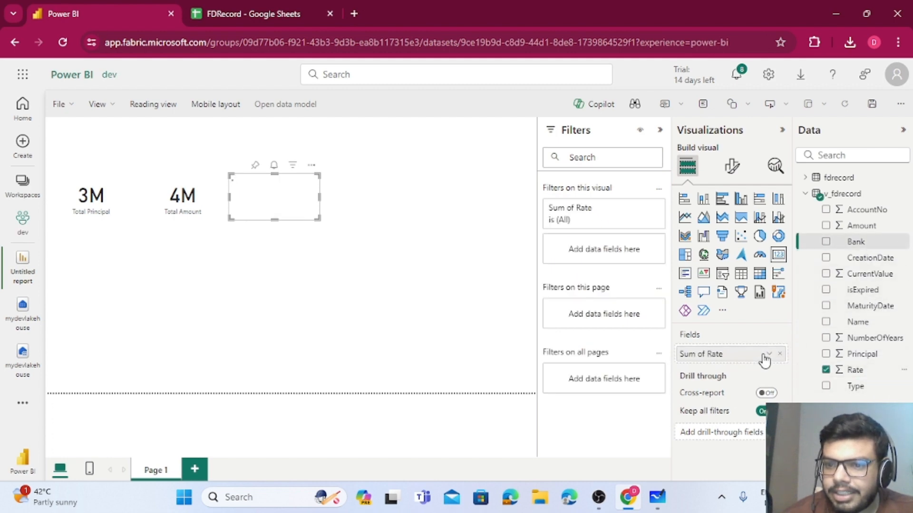
right_click(719, 356)
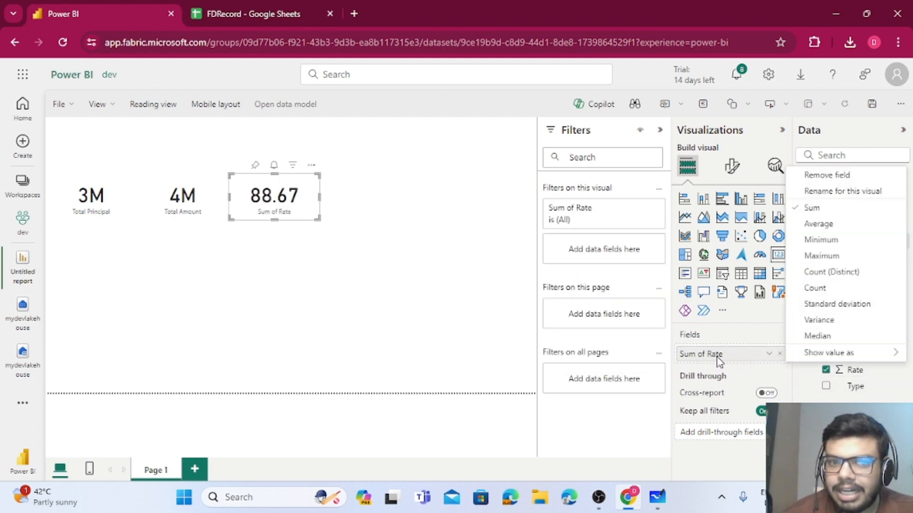
click(824, 224)
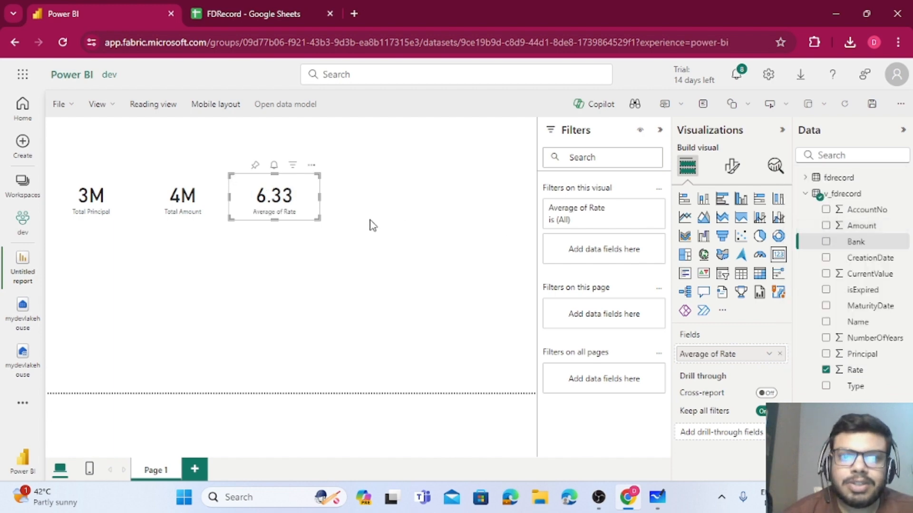
Rename the third card's field to Average Rate of Int
mouse_move(283, 207)
mouse_down()
mouse_move(301, 212)
mouse_move(289, 210)
mouse_up()
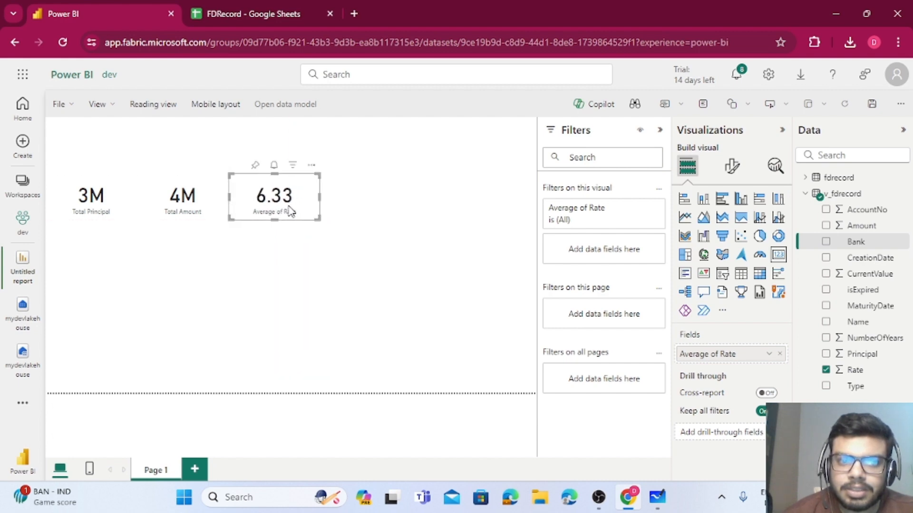
double_click(718, 356)
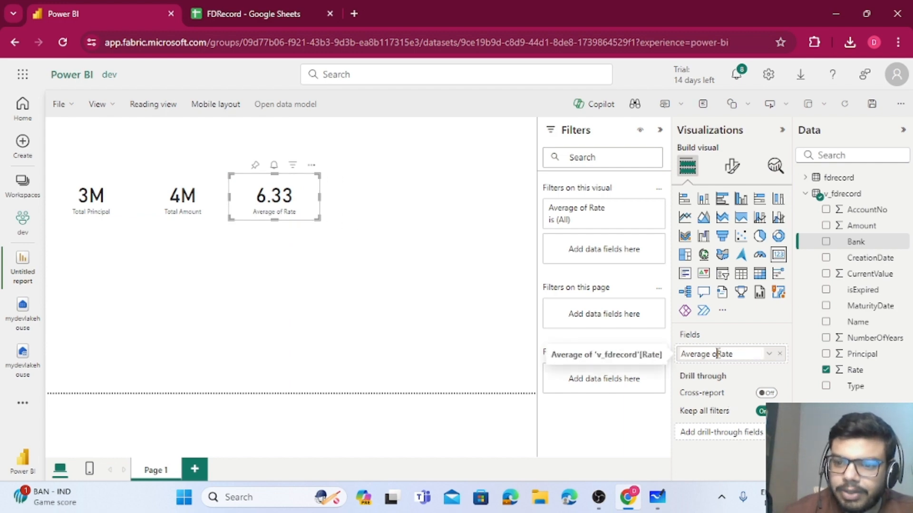
click(744, 353)
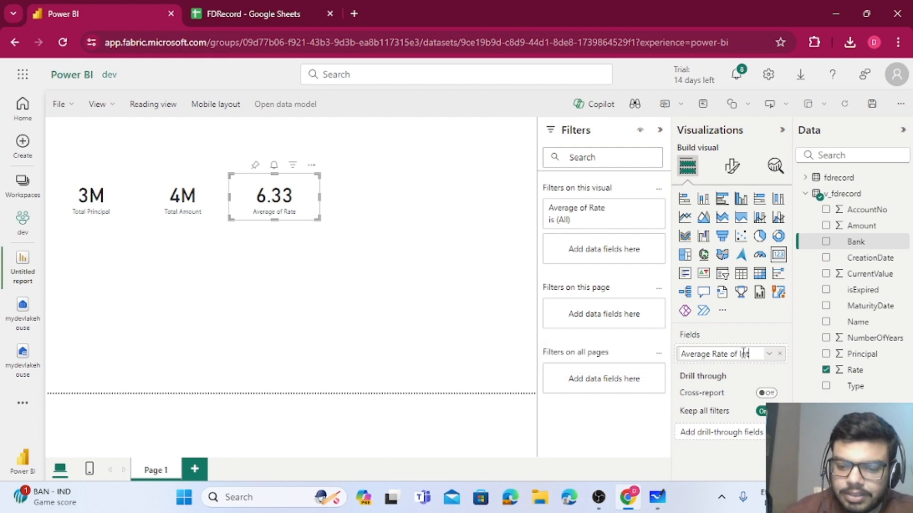
text(Int)
key(Return)
click(440, 271)
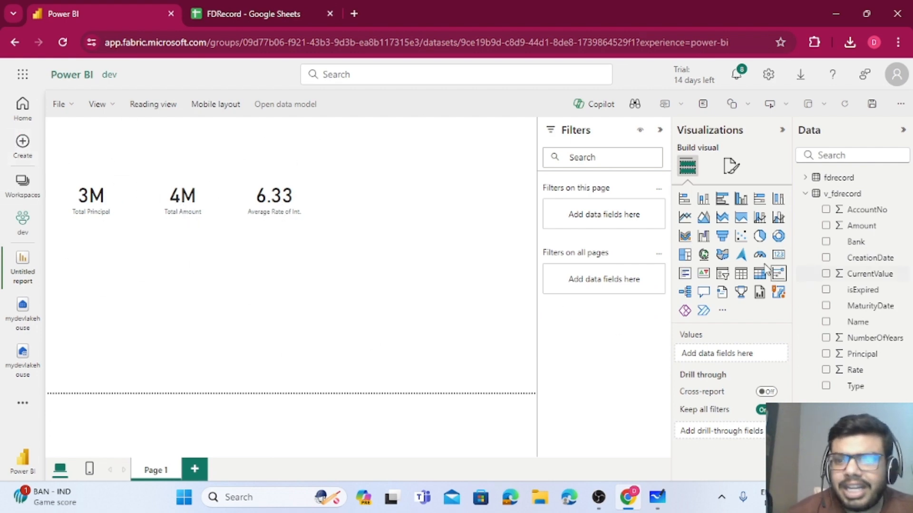
Switch to the FDRecord spreadsheet and examine the different banks listed in the Bank column
click(300, 6)
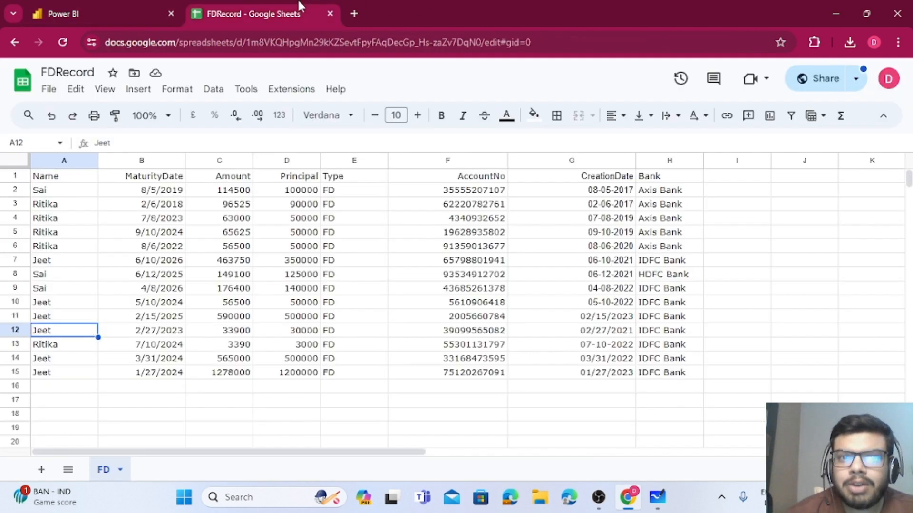
click(660, 205)
click(665, 290)
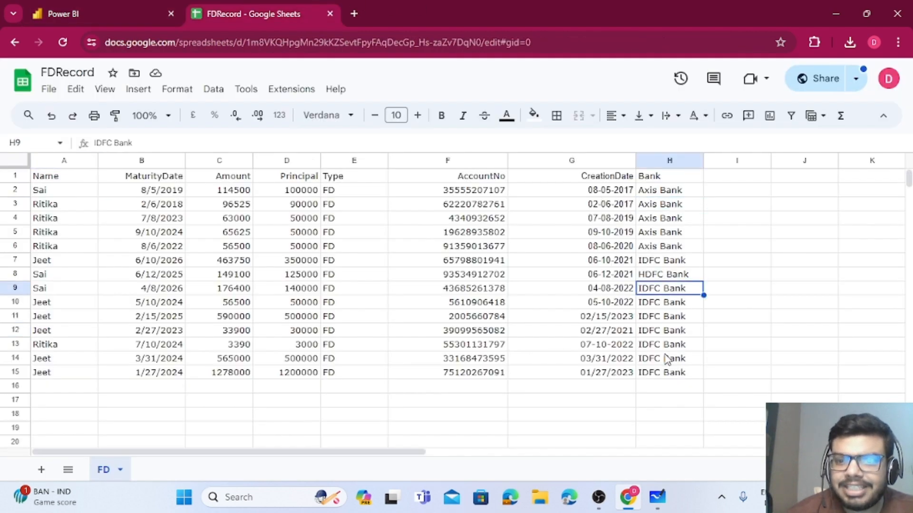
click(666, 359)
Switch back to the Power BI report and add a pie chart showing the sum of Principal with Bank as legend
key(ctrl+Tab)
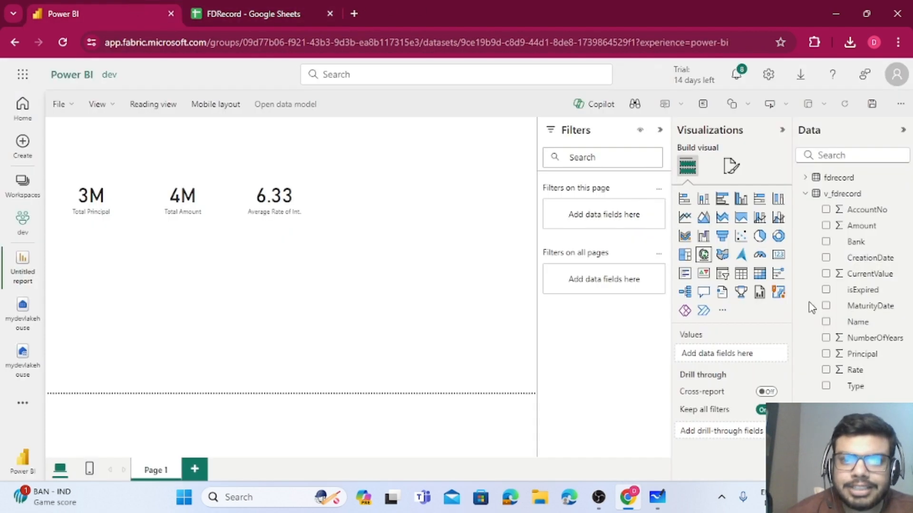
click(759, 235)
drag(85, 291, 450, 251)
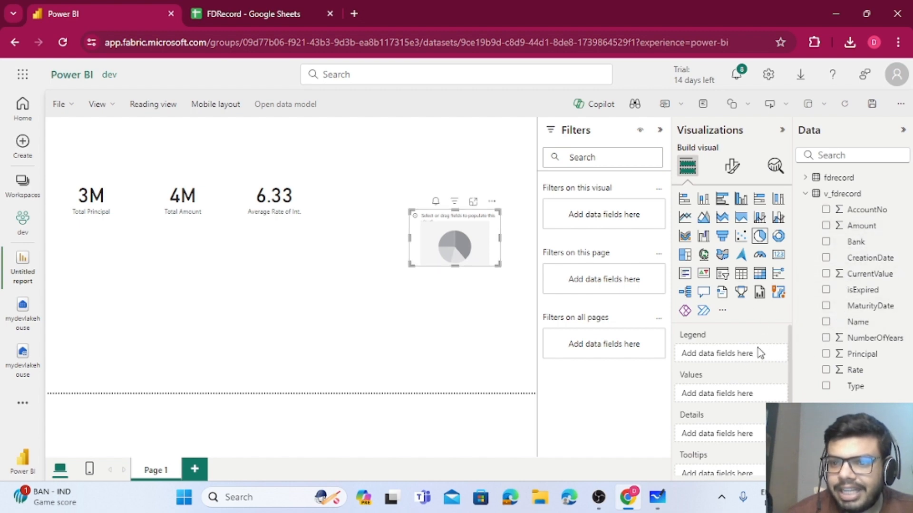
drag(858, 241, 739, 353)
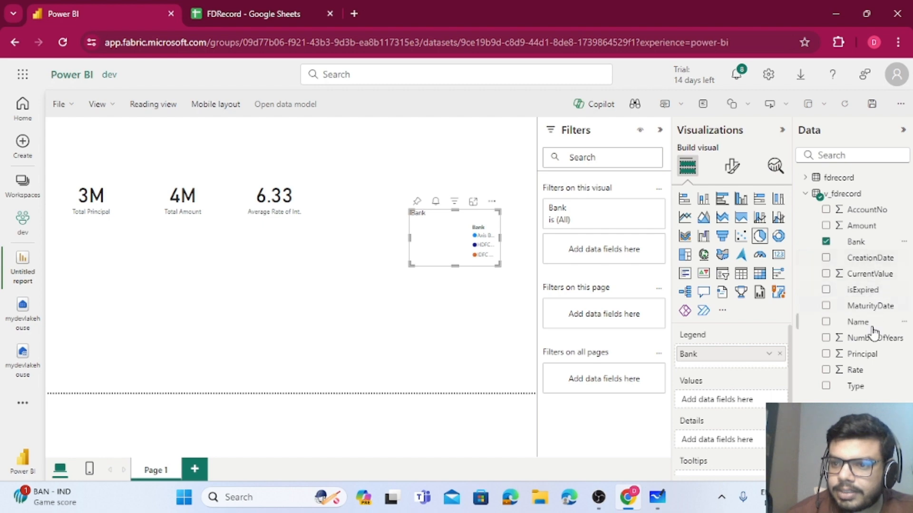
drag(863, 354, 754, 408)
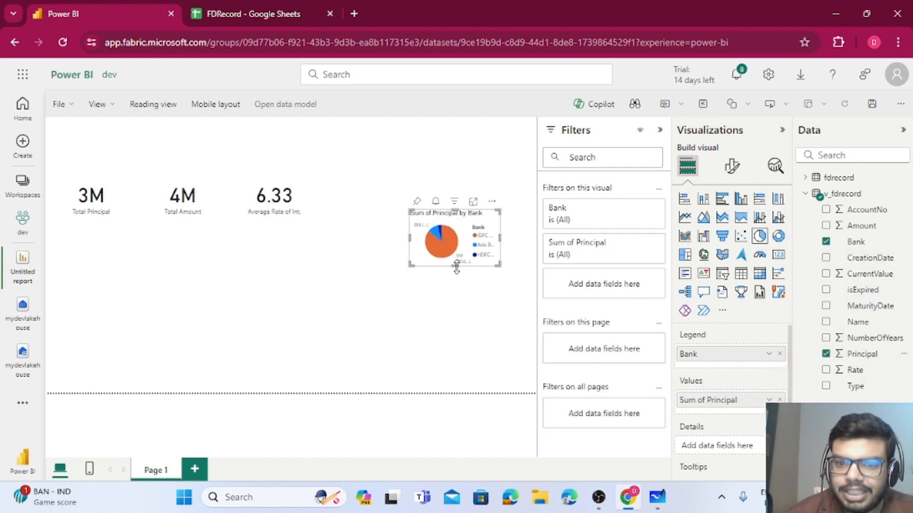
Enlarge the pie chart in width and height and place it directly below the first two cards
drag(456, 267, 456, 286)
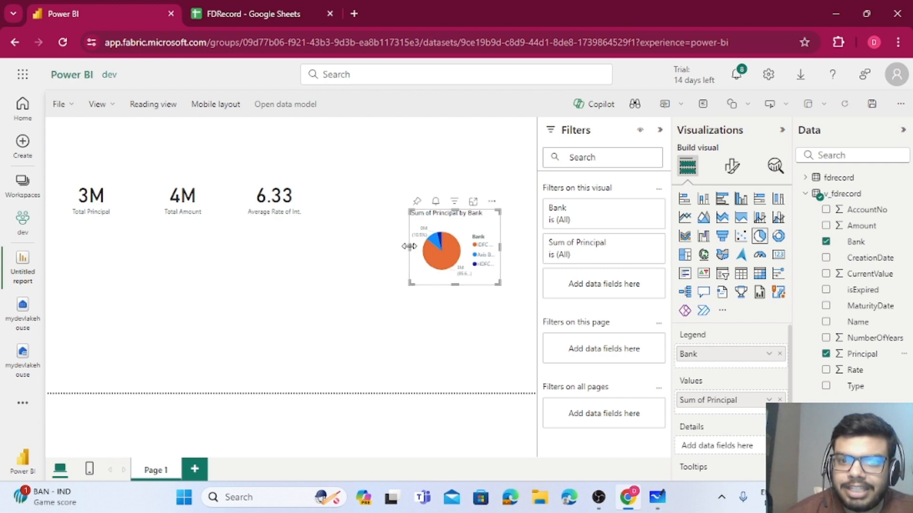
drag(409, 246, 359, 247)
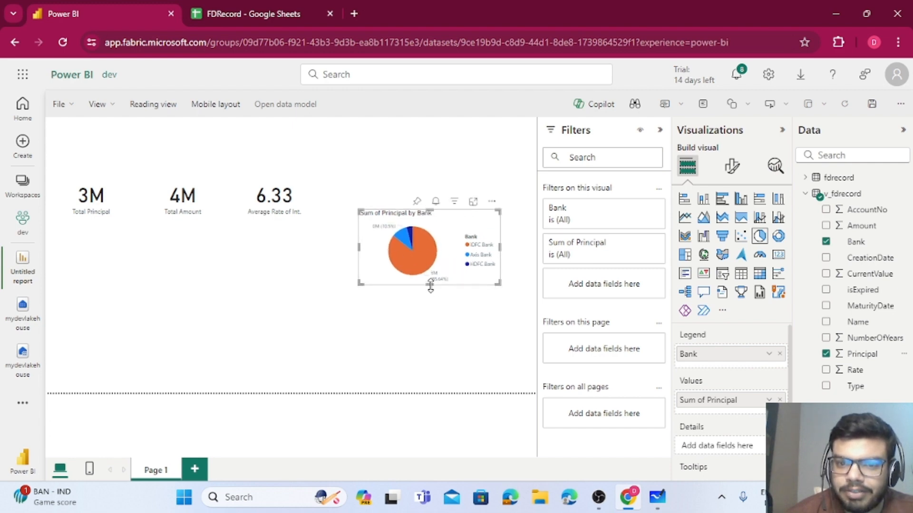
drag(430, 287, 429, 311)
drag(417, 269, 117, 294)
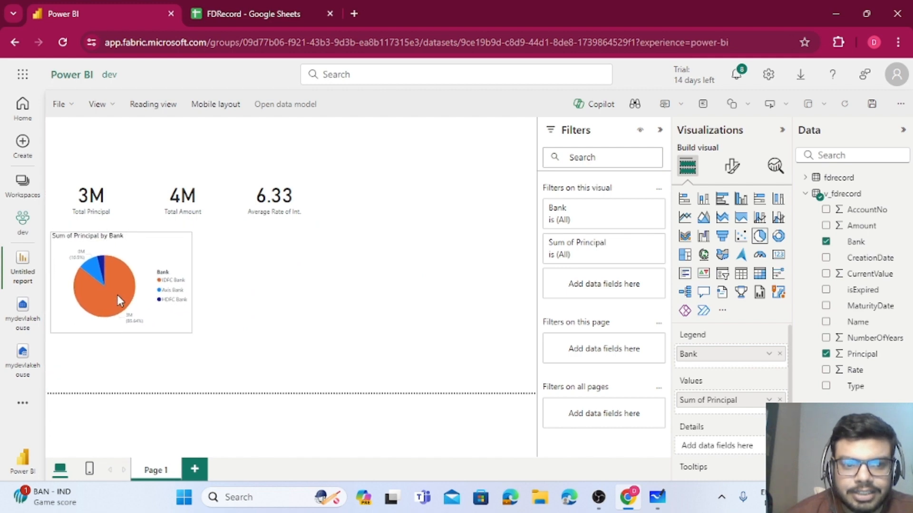
click(117, 295)
click(280, 305)
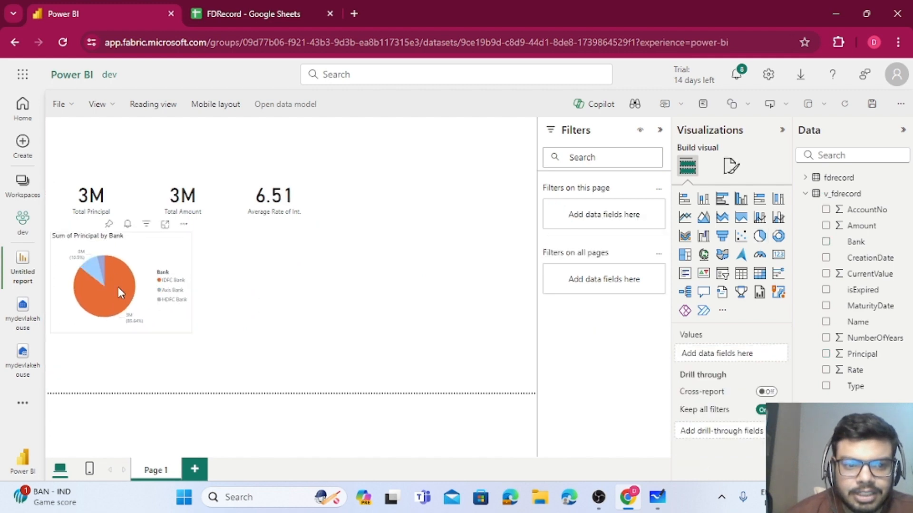
Change the pie chart's legend title text to P
click(117, 285)
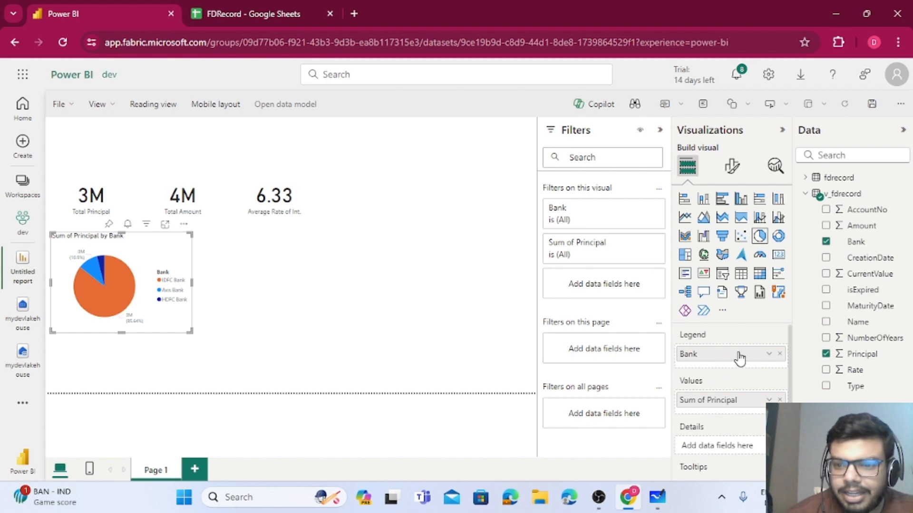
click(732, 166)
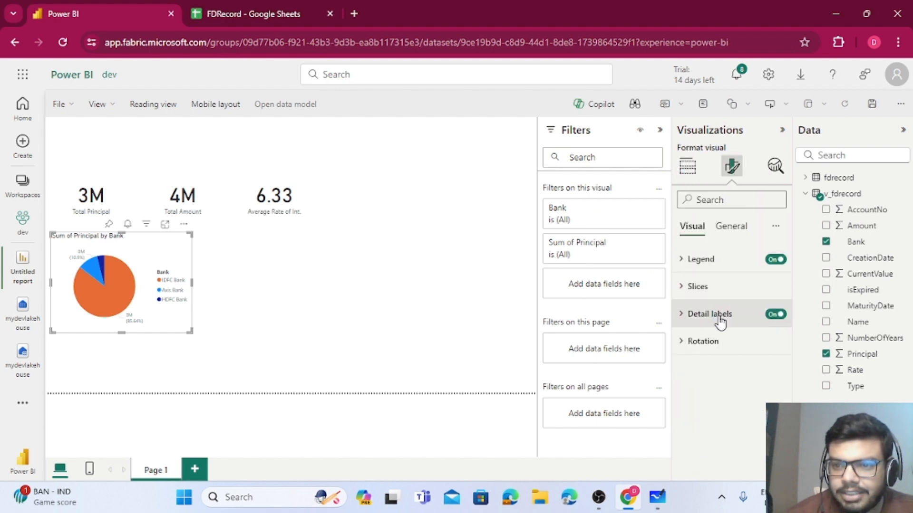
click(716, 264)
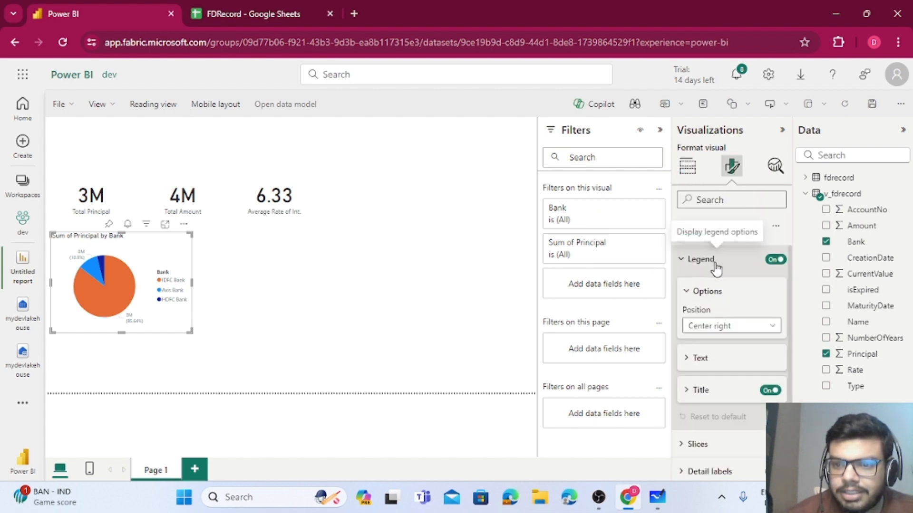
click(713, 387)
scroll(711, 393, down, 2)
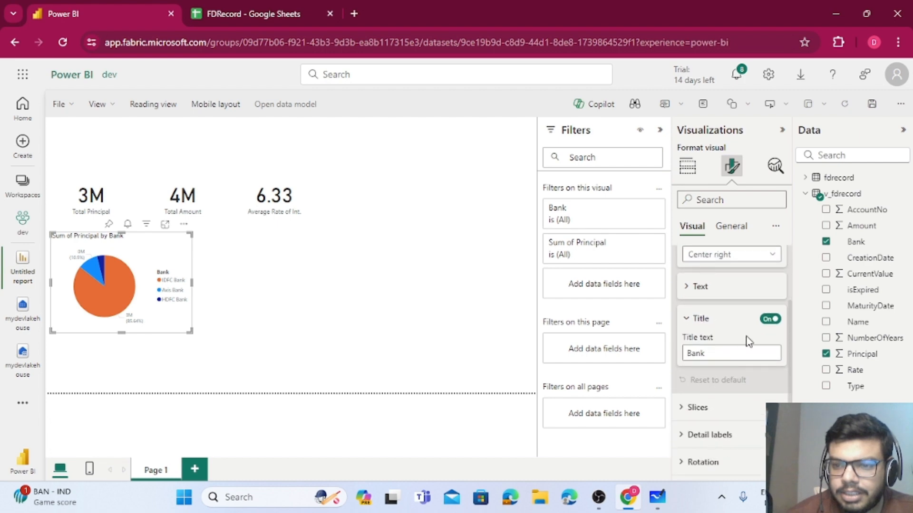
double_click(737, 357)
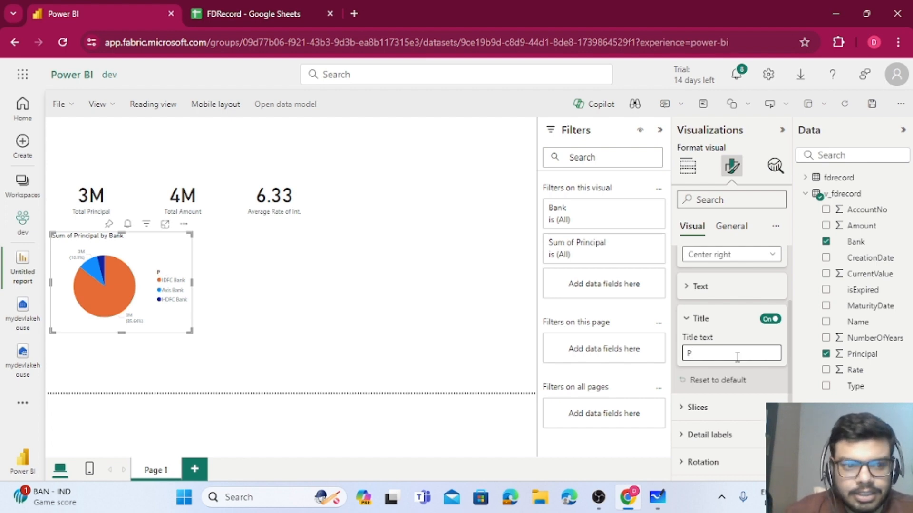
Rename the pie chart's Principal value field to Principal By Bank
click(688, 166)
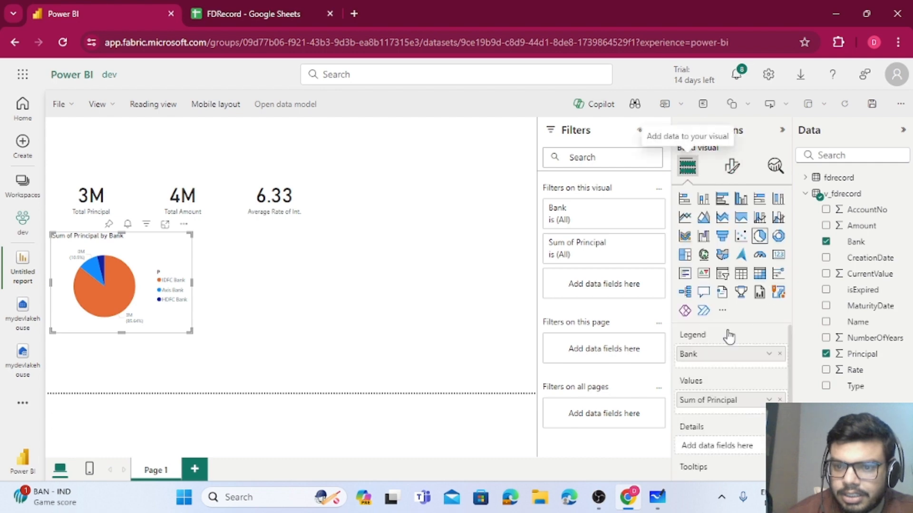
double_click(724, 400)
key(ctrl+a)
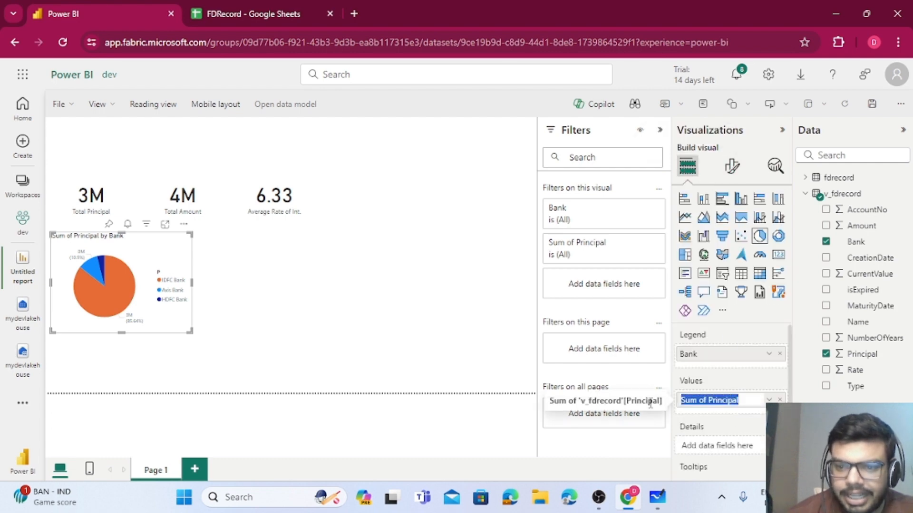
text(Princi)
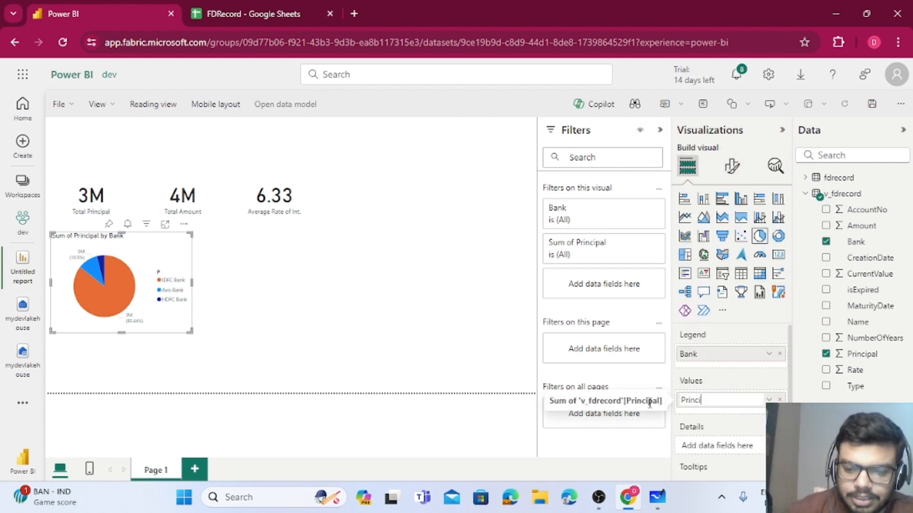
text(pal b)
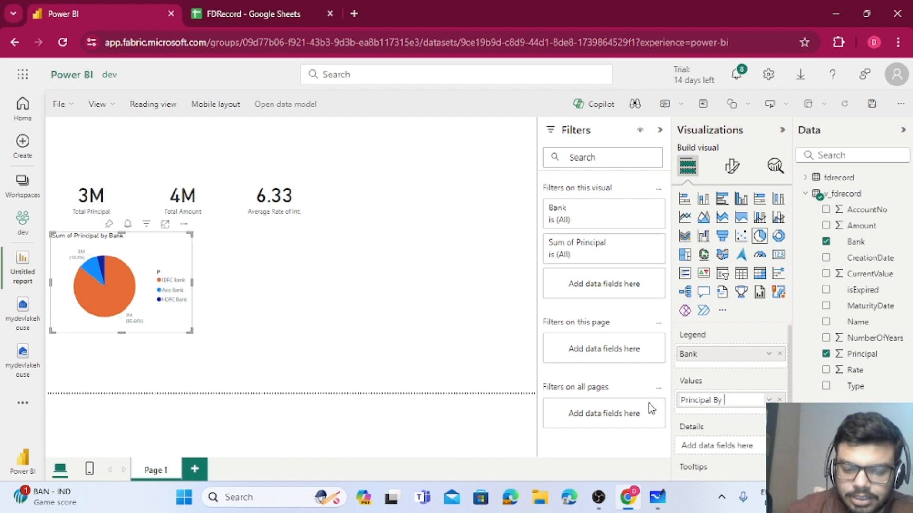
text(y Bank)
key(Return)
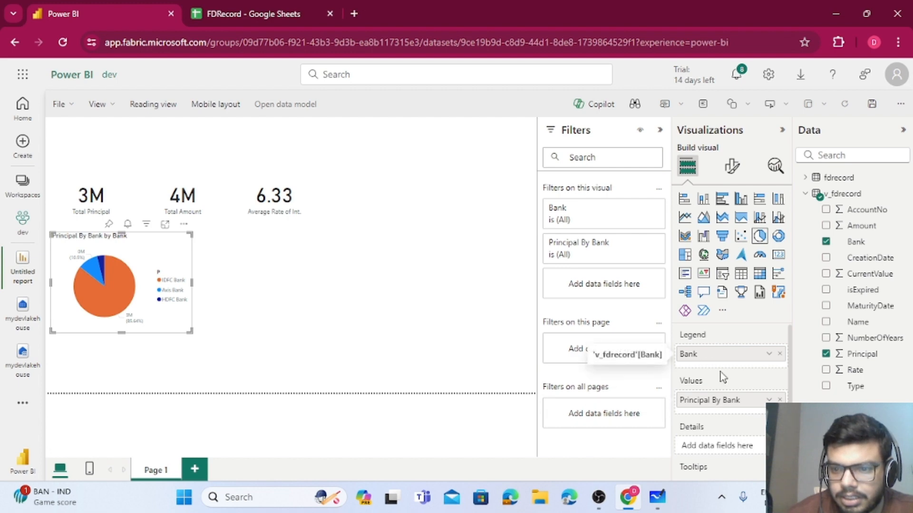
Try switching the pie chart's legend and detail labels off and back on in its format settings
scroll(750, 385, down, 3)
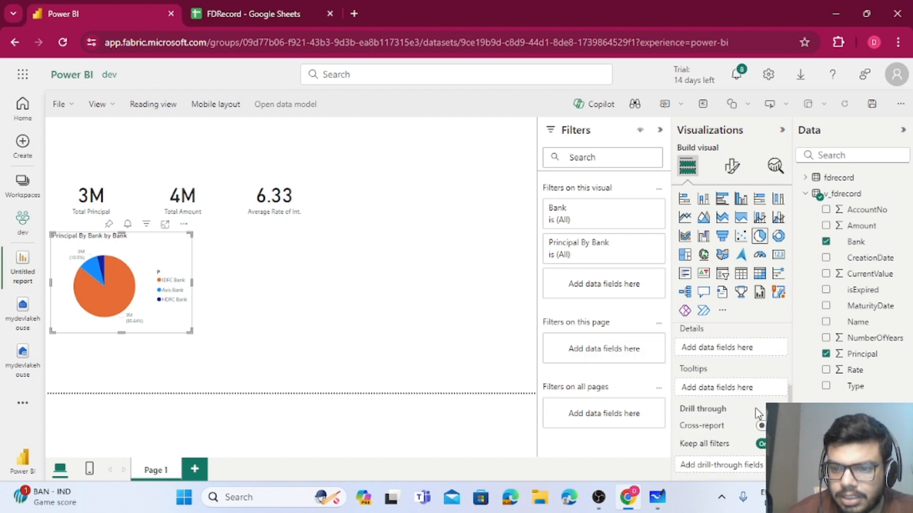
scroll(756, 408, up, 3)
click(732, 166)
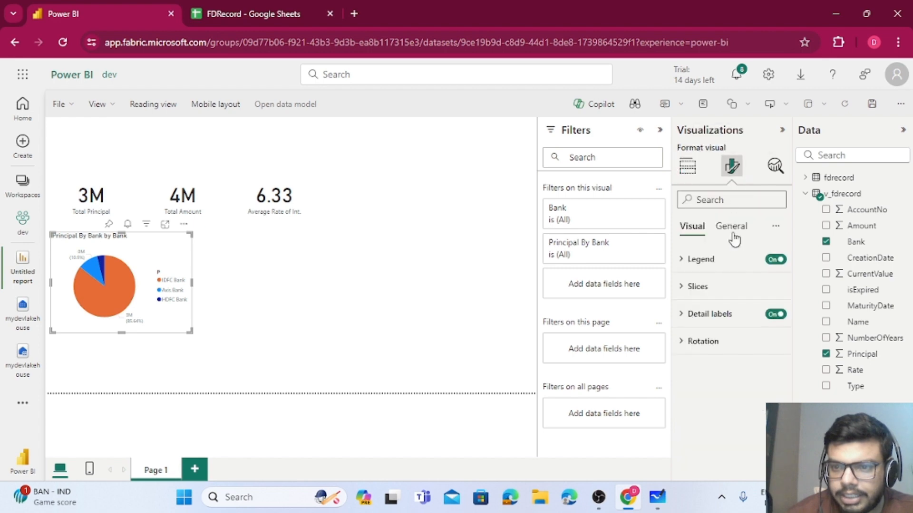
click(775, 260)
click(774, 260)
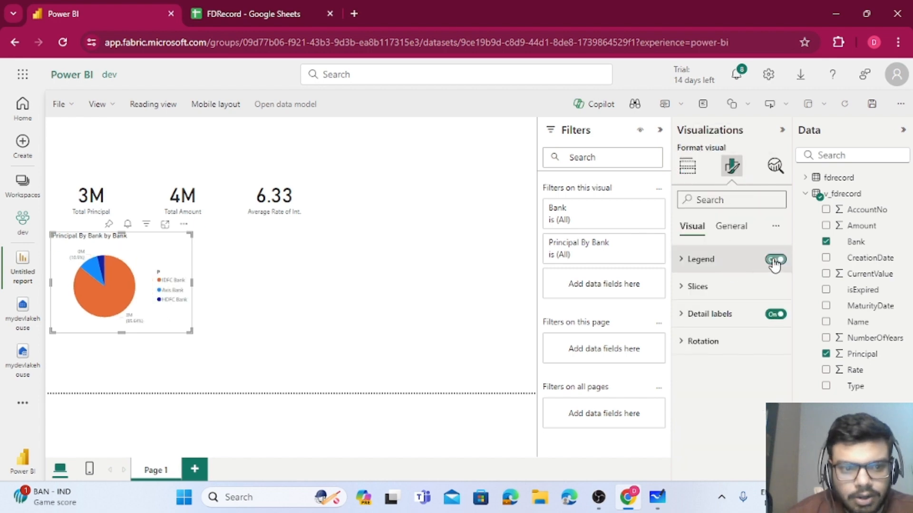
click(740, 316)
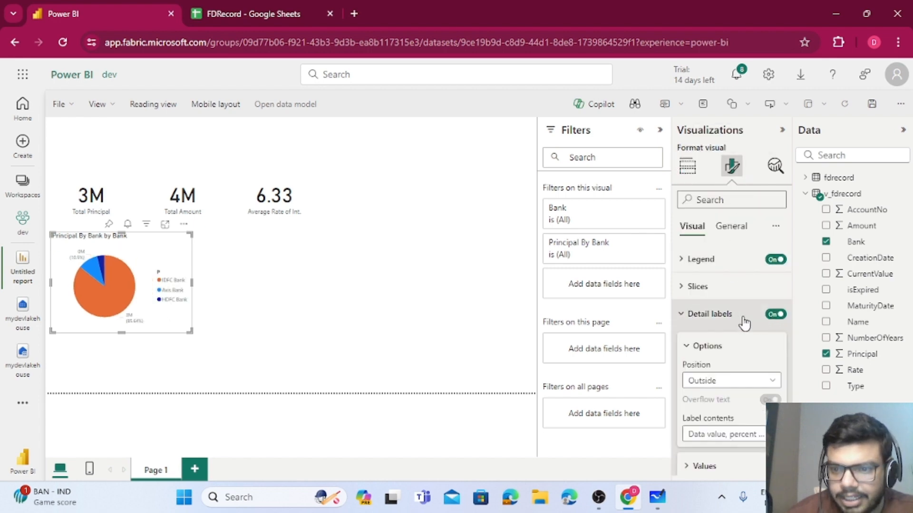
click(775, 315)
click(775, 315)
Search the pie chart's format settings for "hea" and try switching its header icons and title off and on
click(720, 199)
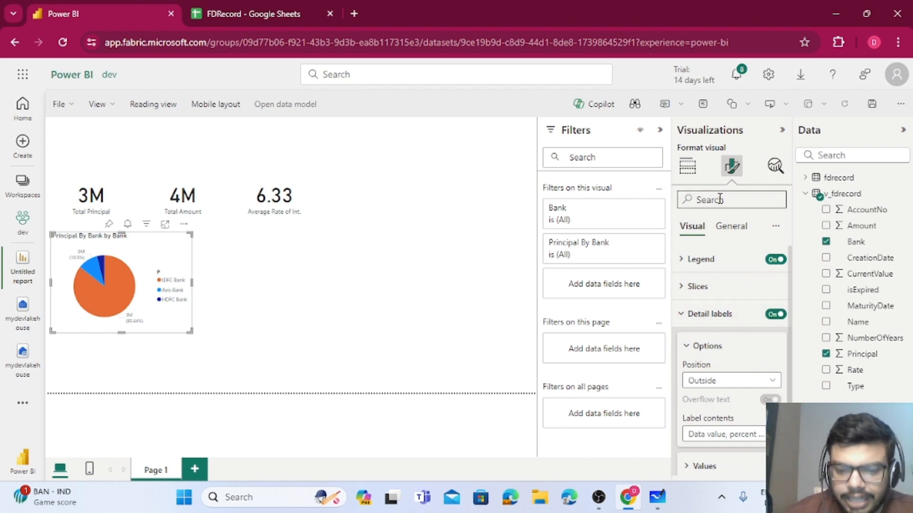
text(hea)
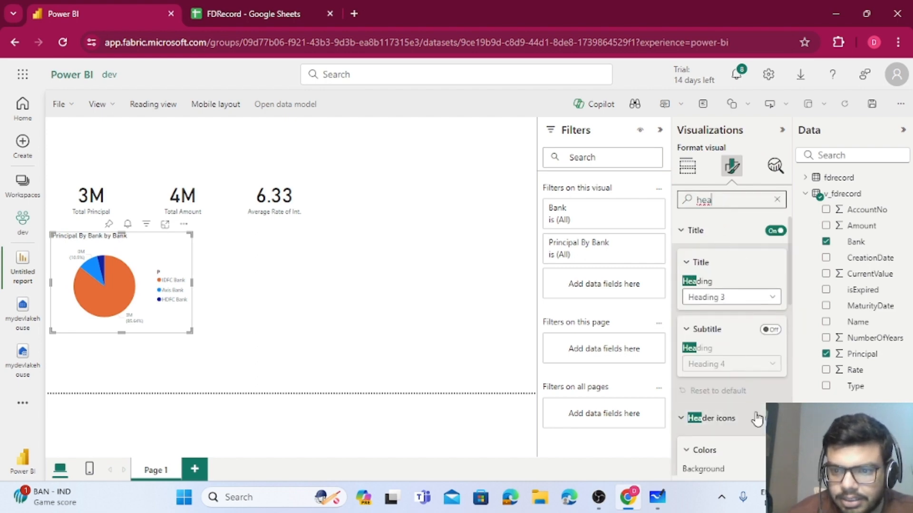
click(775, 418)
click(775, 418)
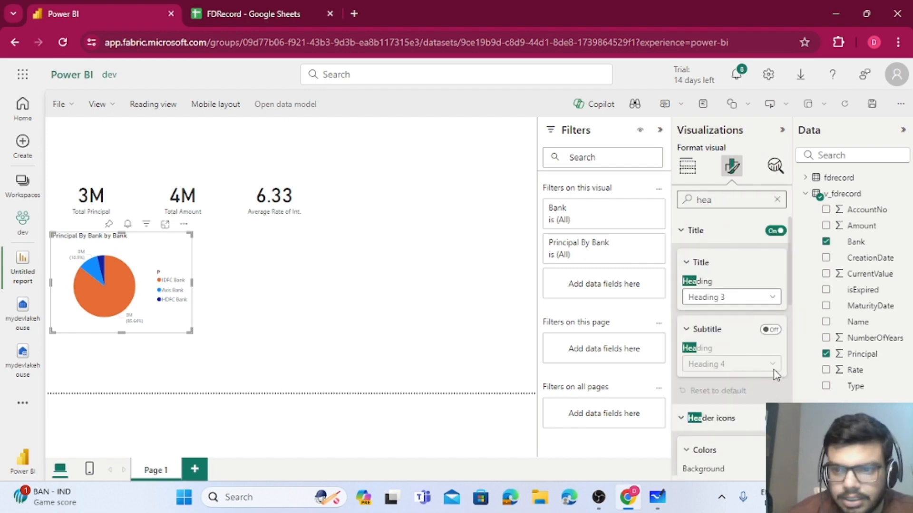
click(776, 231)
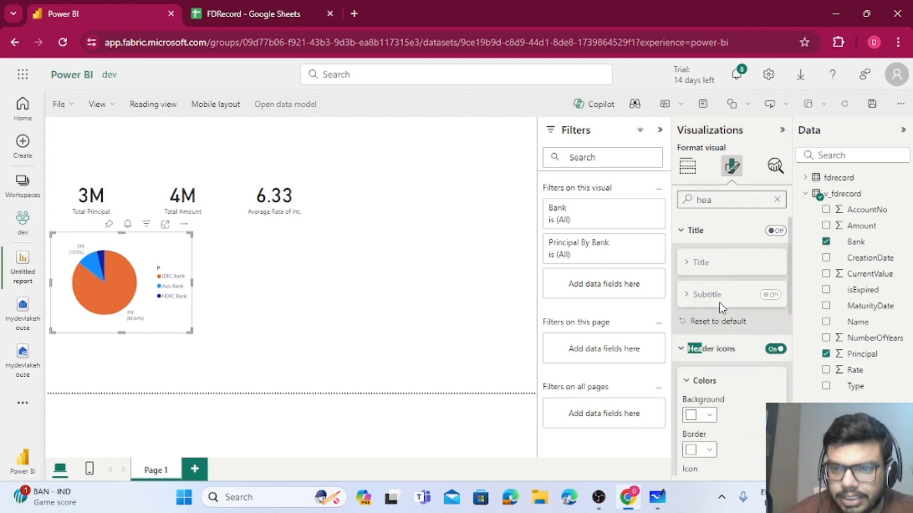
click(774, 231)
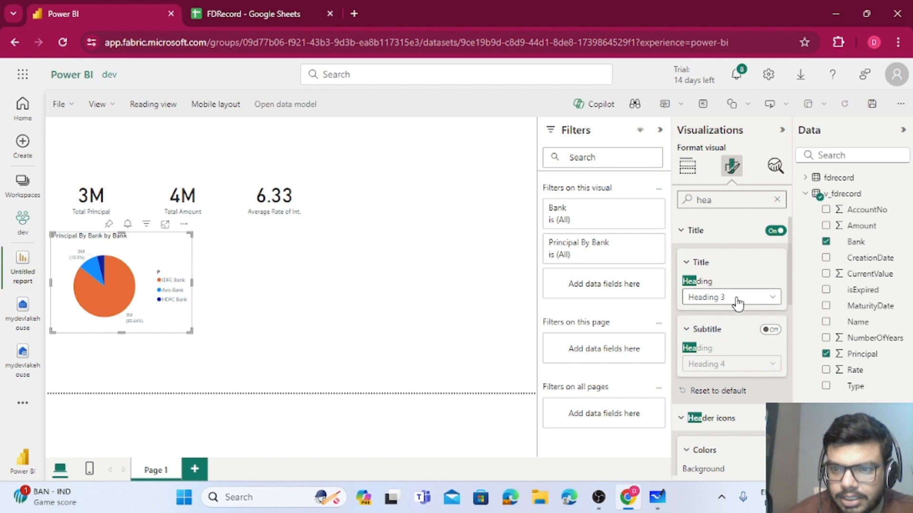
click(775, 231)
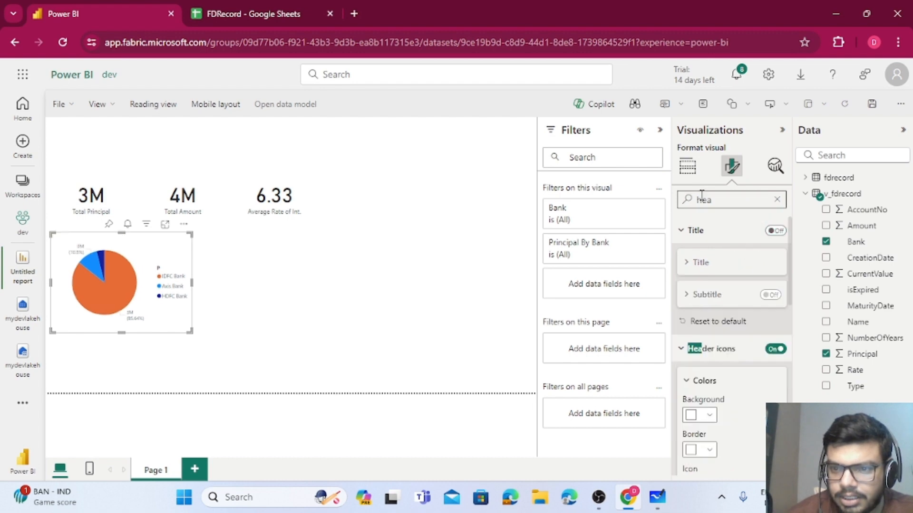
Turn on the pie chart's title and shorten its text to Principal By Bank
click(690, 169)
click(732, 166)
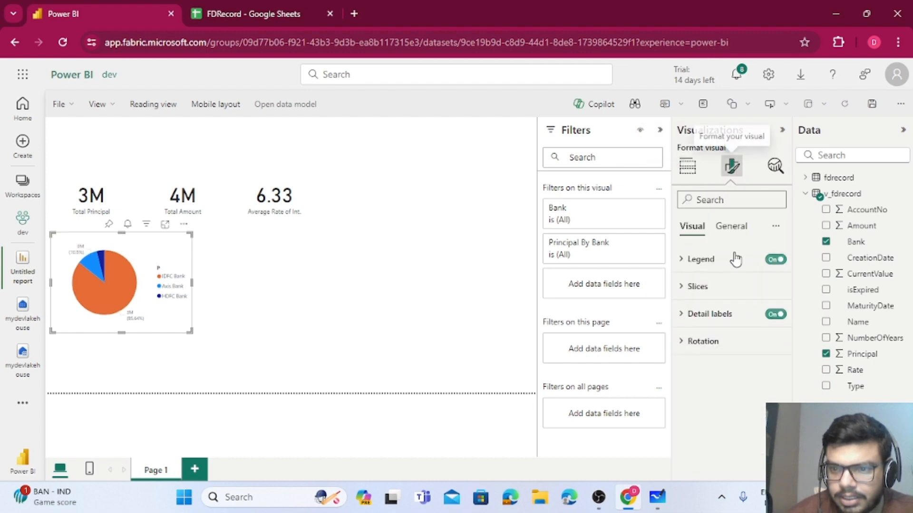
click(731, 226)
click(698, 288)
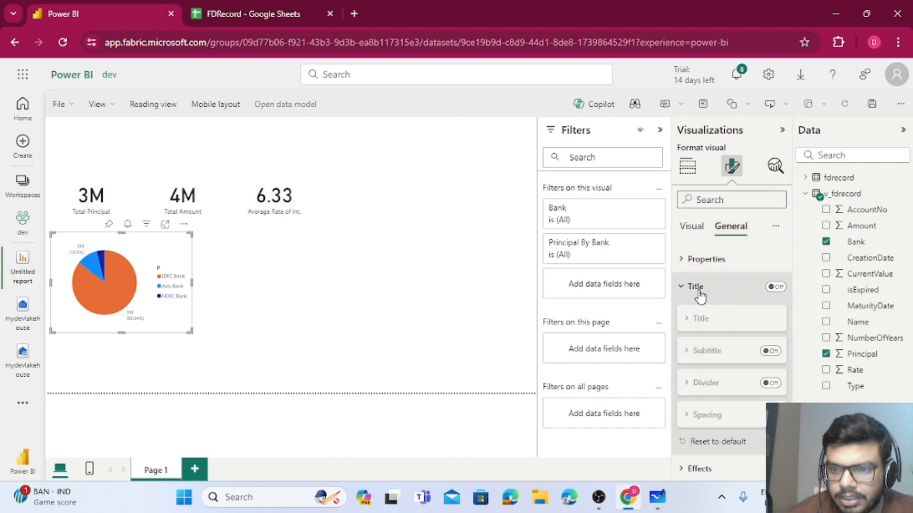
click(776, 288)
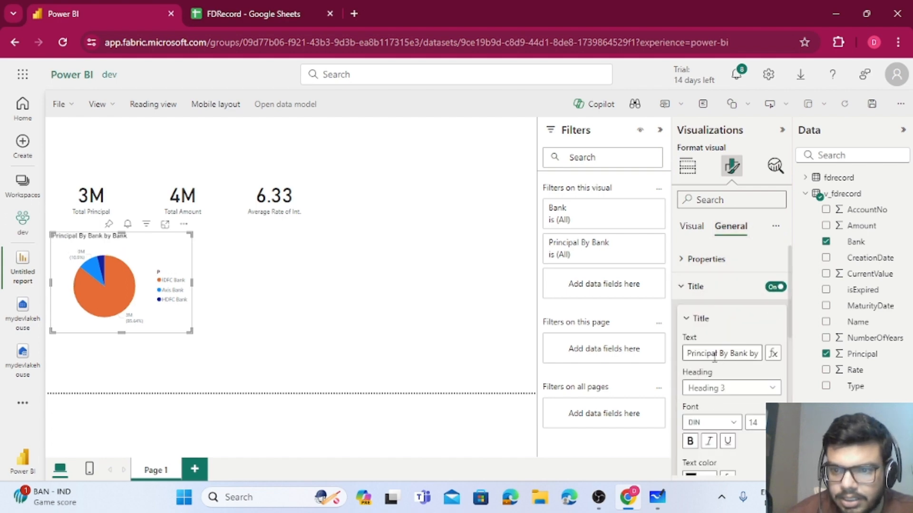
drag(751, 354, 805, 368)
key(BackSpace)
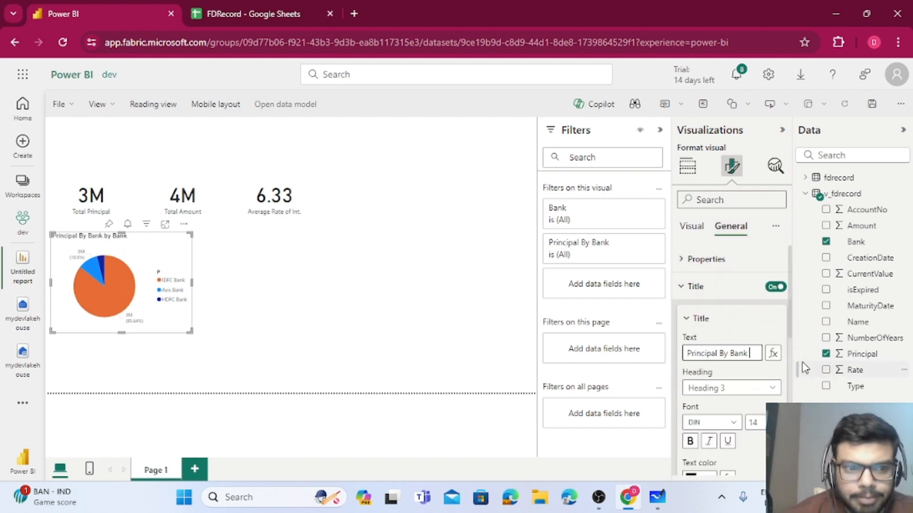
click(526, 345)
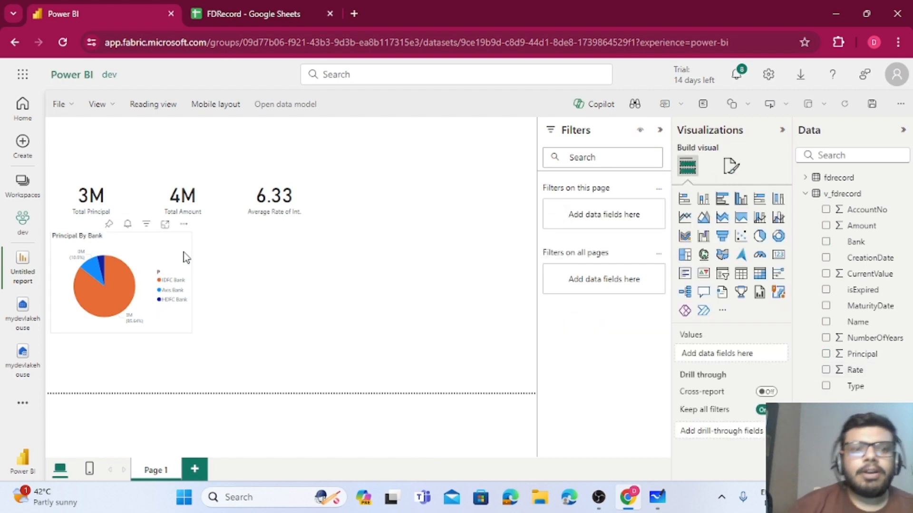
Check how the cards respond to selecting the IDFC Bank, Axis Bank and HDFC Bank slices in turn, and clear the selection
click(157, 267)
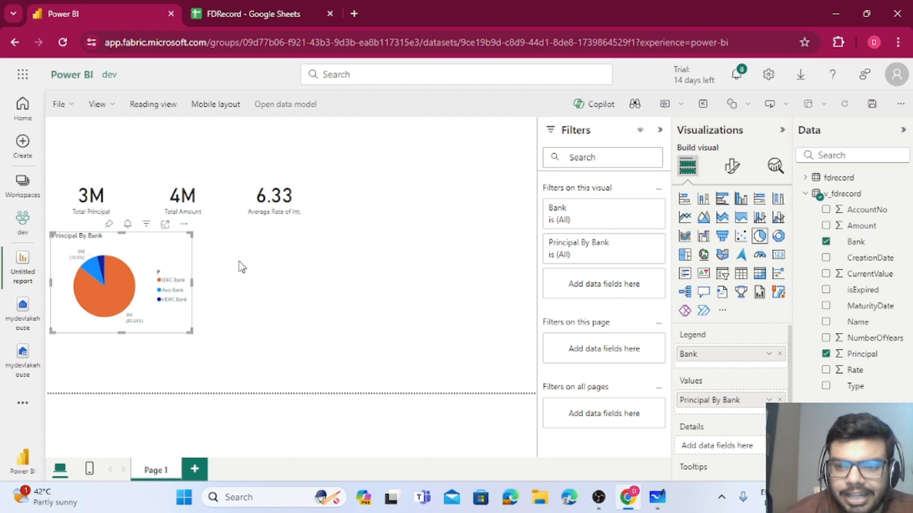
click(314, 285)
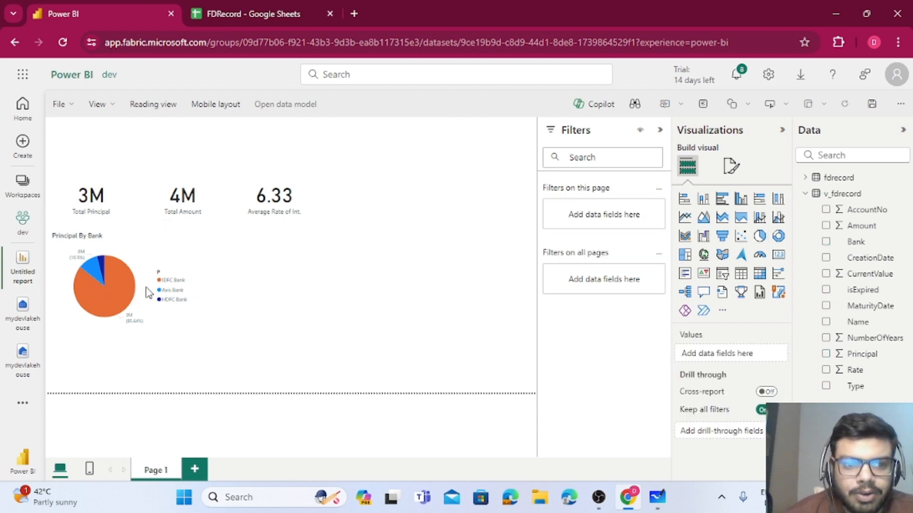
click(98, 291)
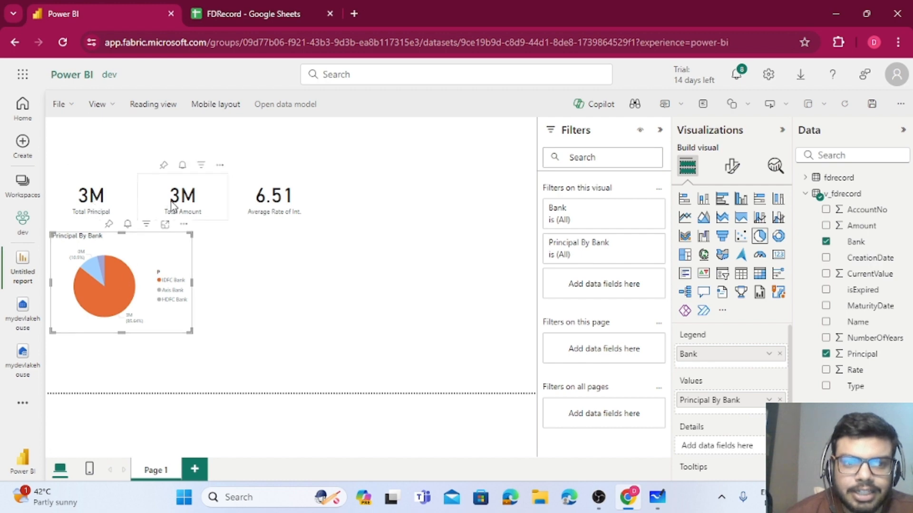
click(97, 274)
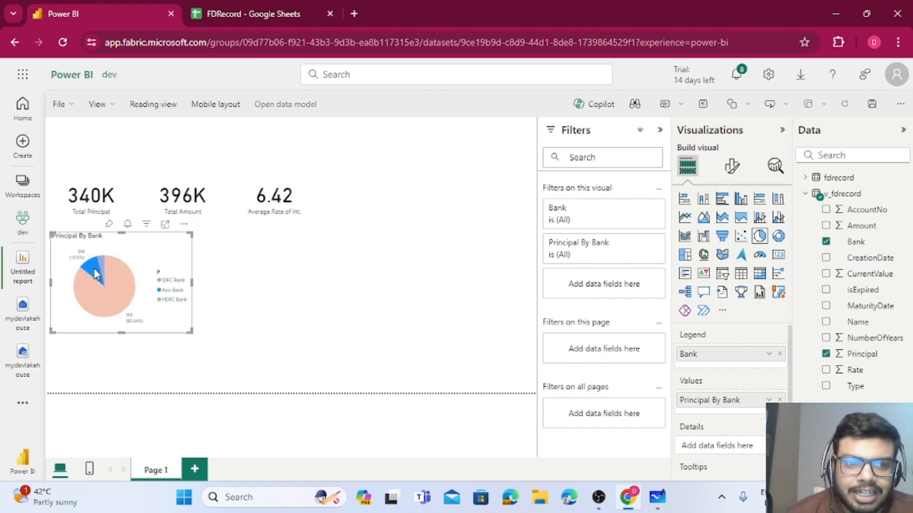
click(101, 267)
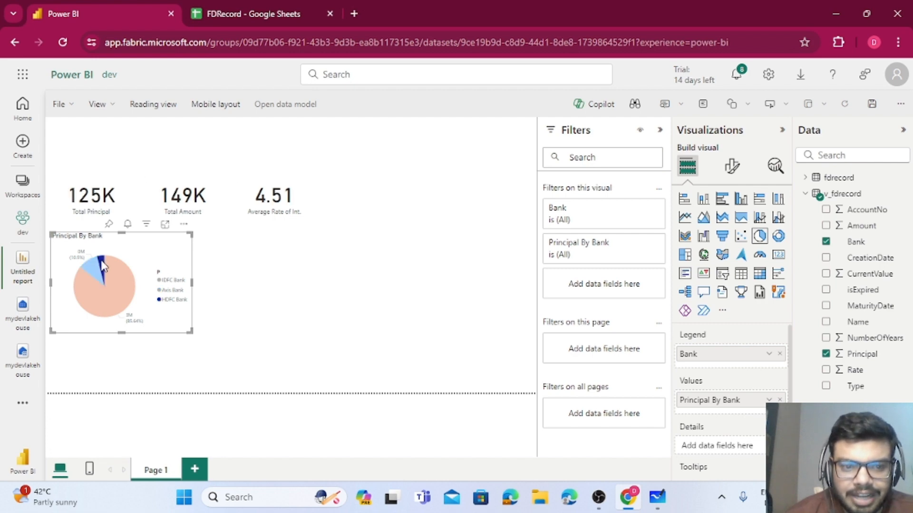
click(136, 306)
click(341, 312)
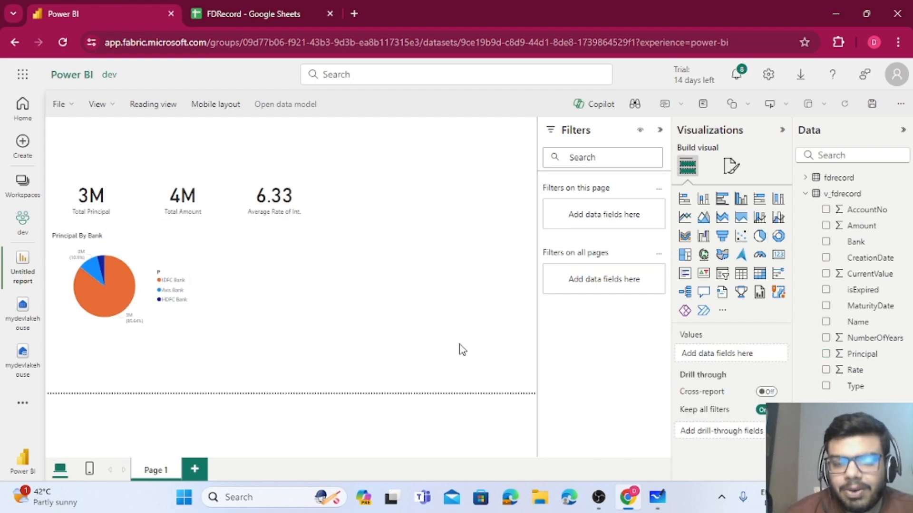
Add a table visual beside the pie chart and widen it to the page's right edge
click(740, 273)
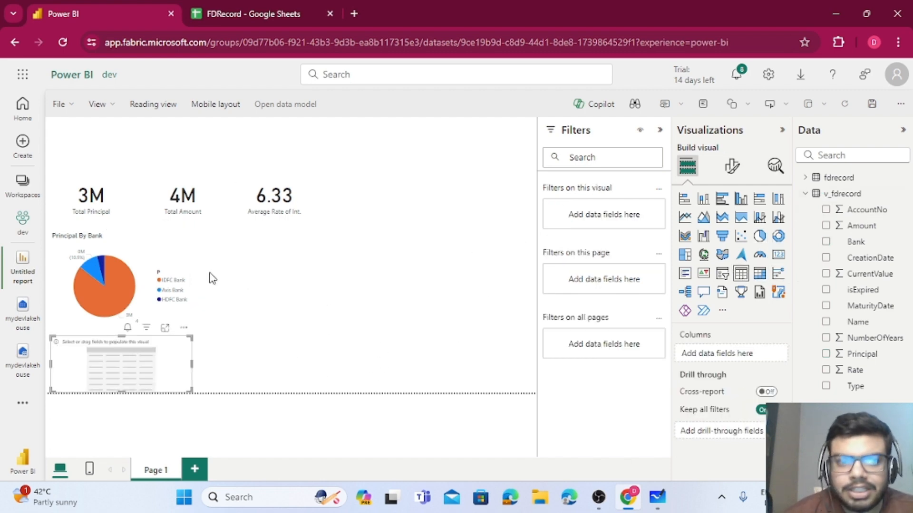
drag(157, 370, 275, 332)
drag(345, 284, 532, 288)
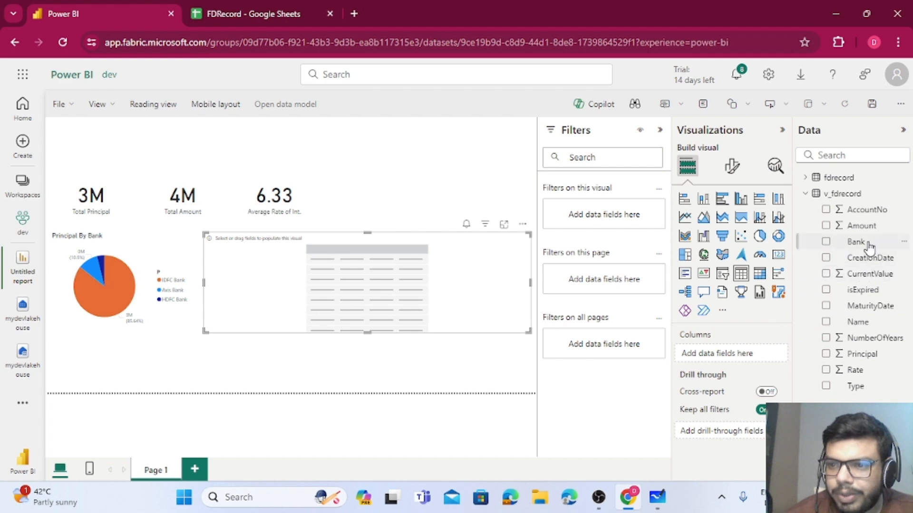
Add AccountNo and Amount from v_fdrecord as table columns, both set to Don't summarize
drag(862, 210, 753, 353)
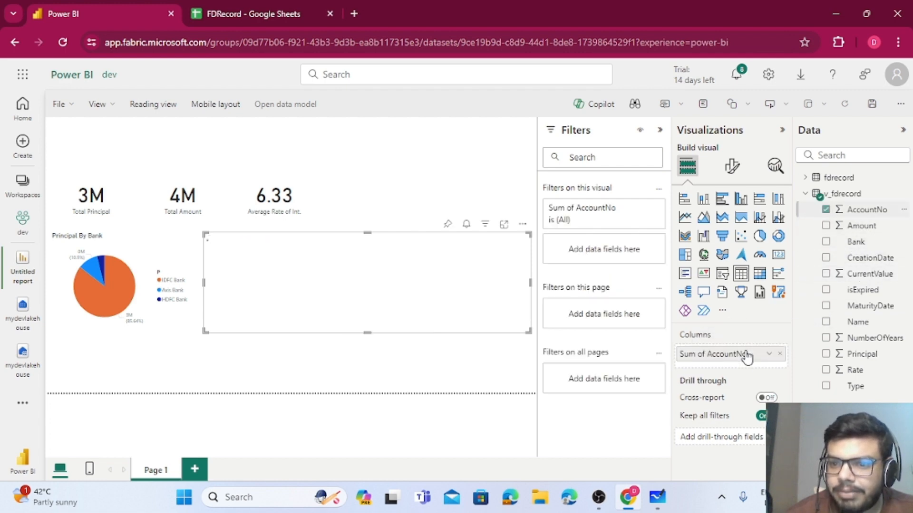
right_click(726, 362)
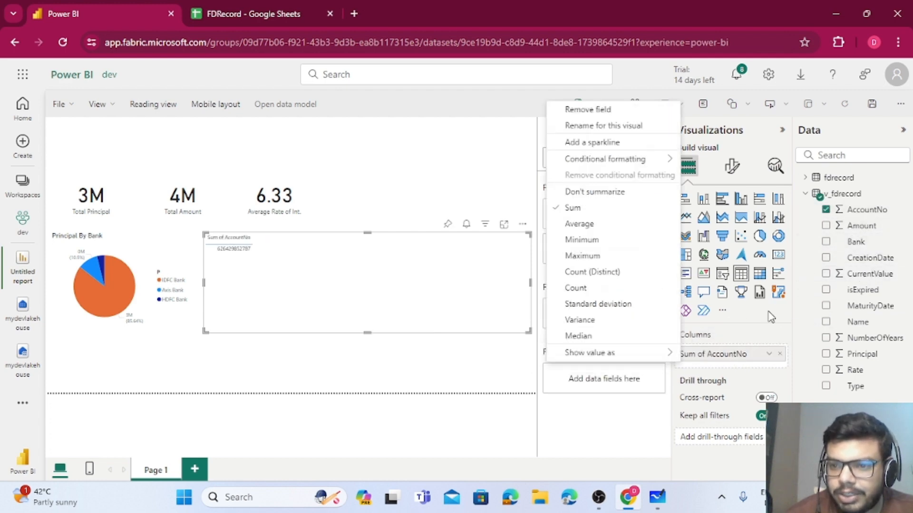
click(614, 193)
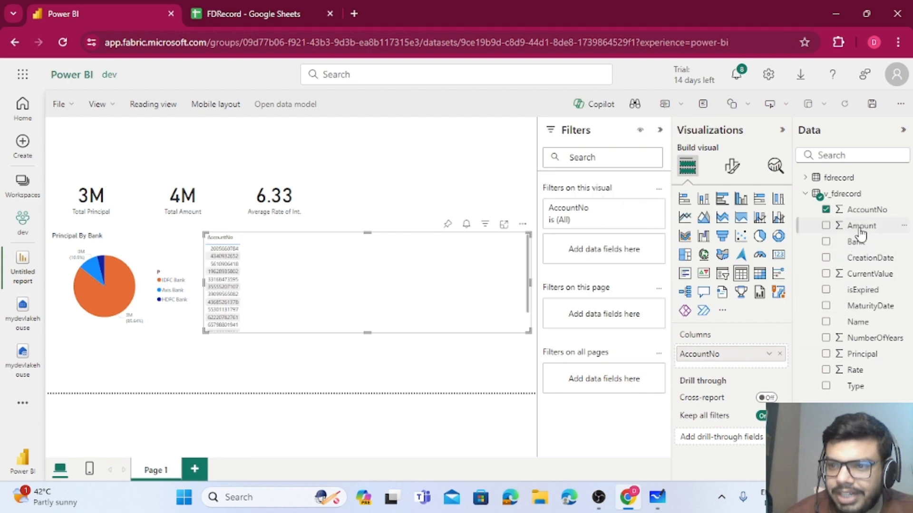
drag(853, 227, 740, 373)
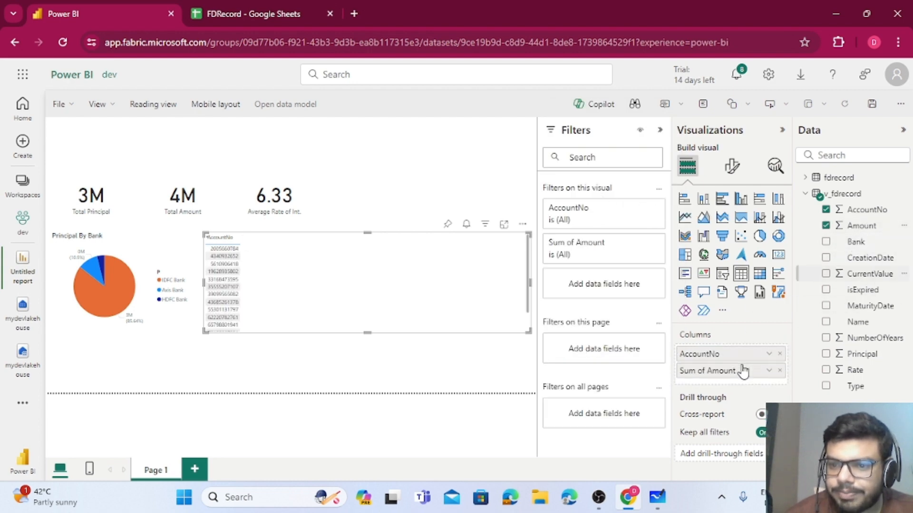
right_click(739, 373)
click(590, 213)
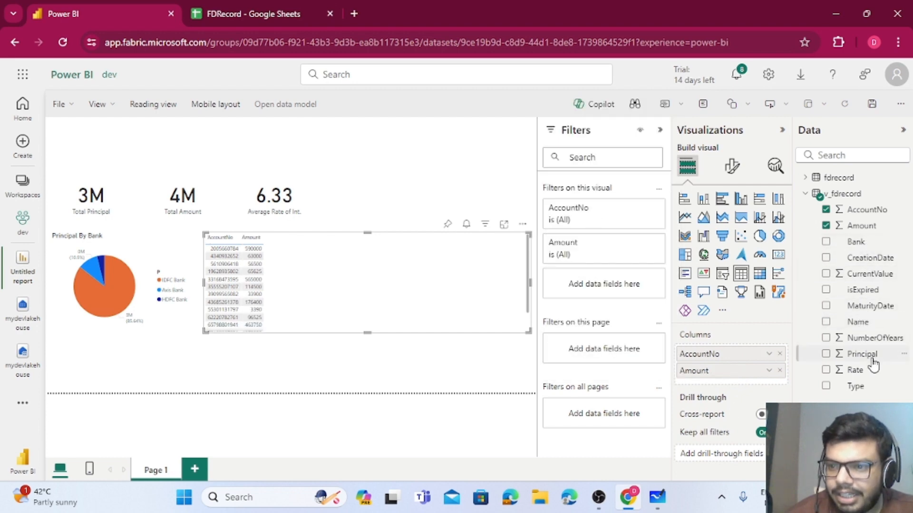
Add Principal and Rate as further table columns, both set to Don't summarize
drag(743, 382, 743, 384)
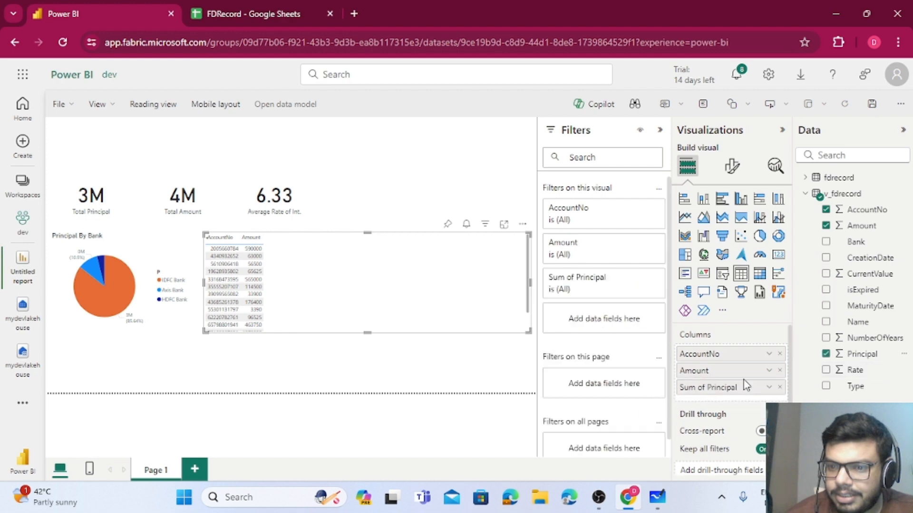
click(769, 388)
click(820, 227)
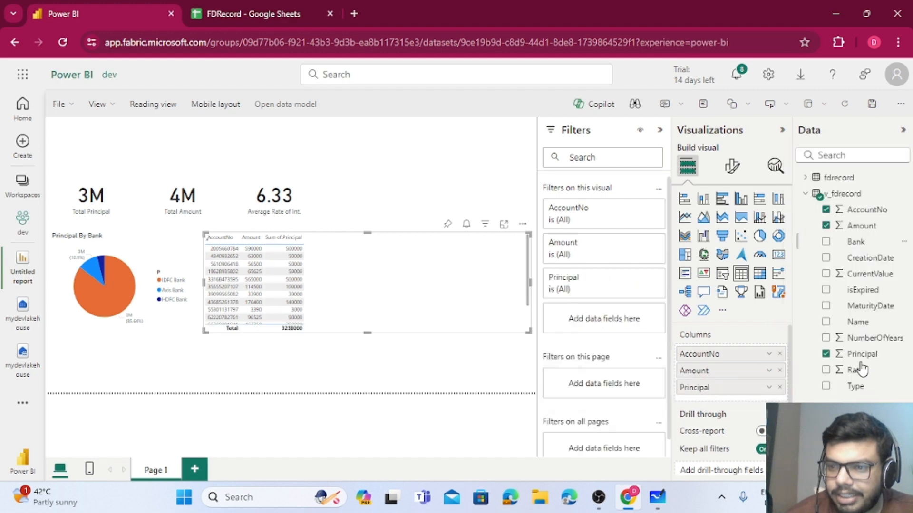
drag(860, 370, 721, 402)
click(769, 404)
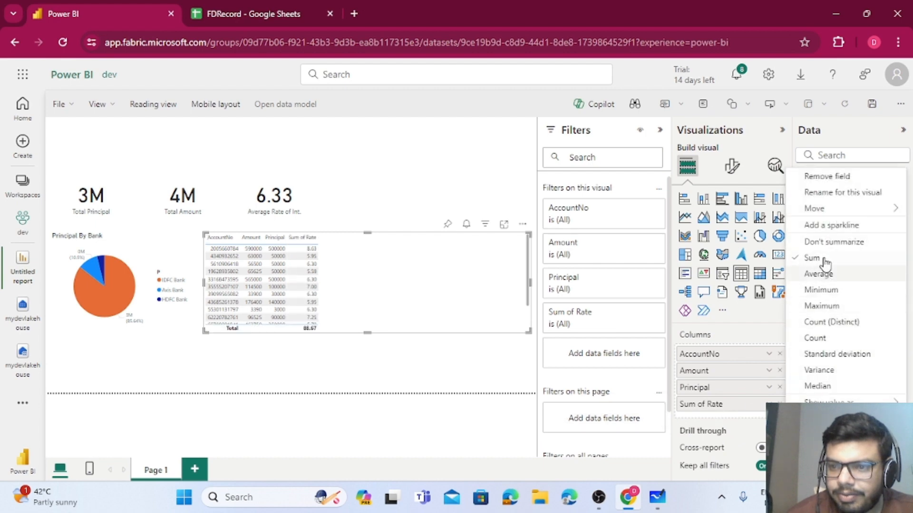
click(825, 242)
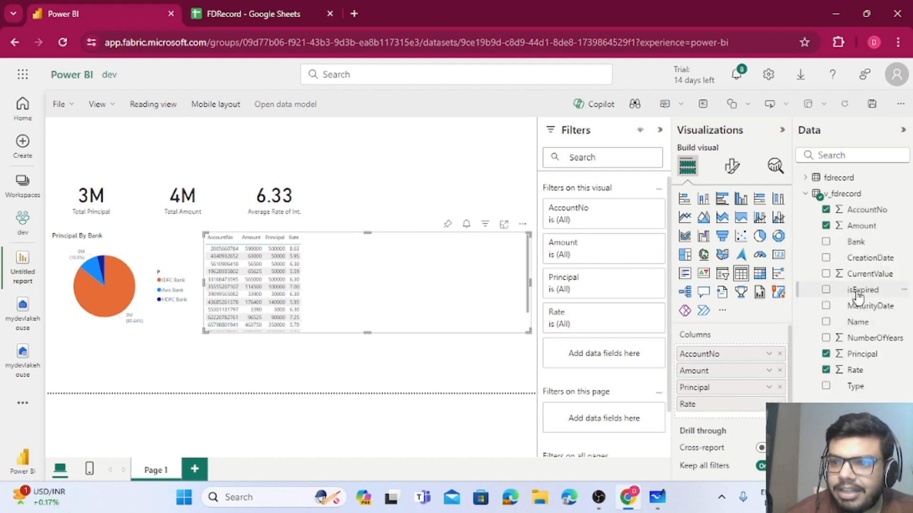
Add Bank as a table column after Rate and check its summarization options
drag(856, 291, 875, 307)
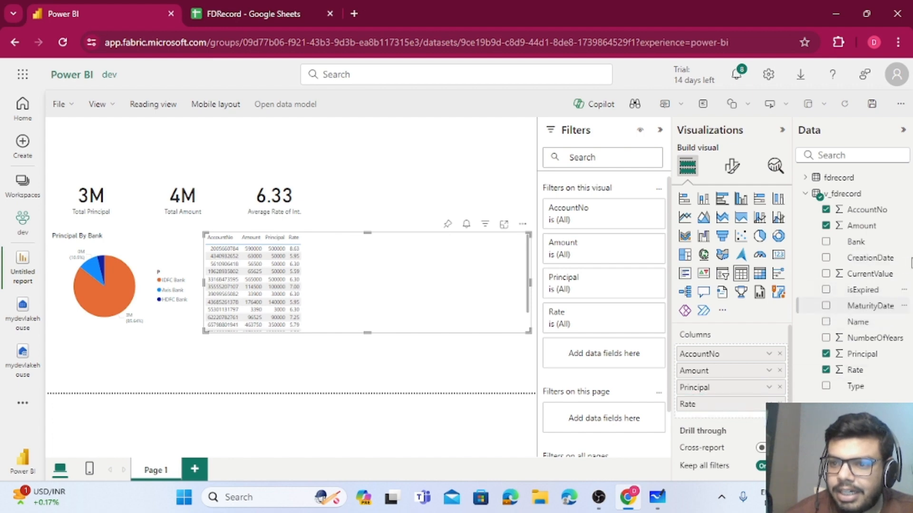
drag(868, 245, 737, 425)
right_click(737, 422)
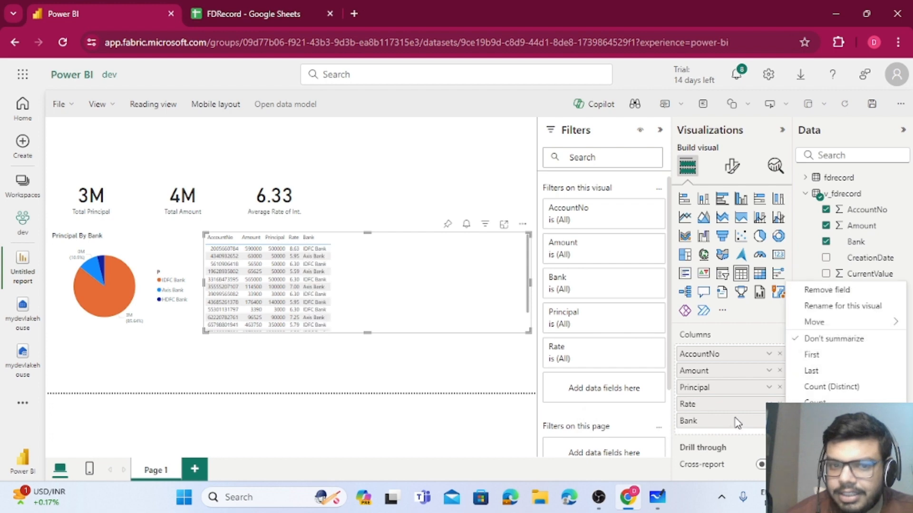
click(769, 421)
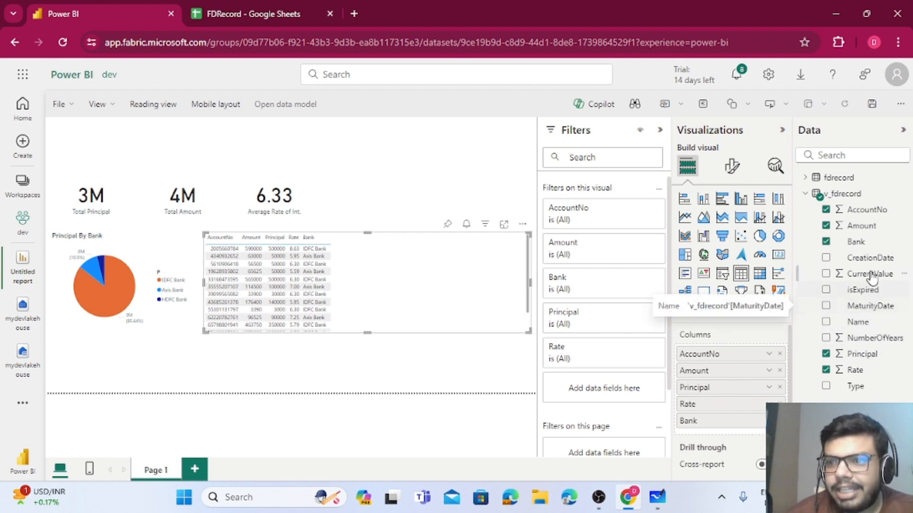
Add CreationDate and MaturityDate as further table columns and widen the columns to fill the table visual
drag(867, 259, 741, 434)
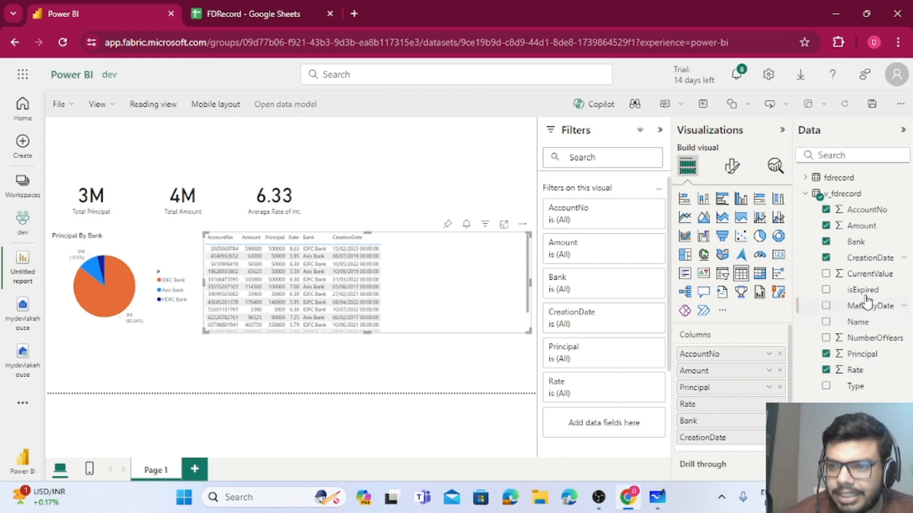
drag(866, 304, 745, 444)
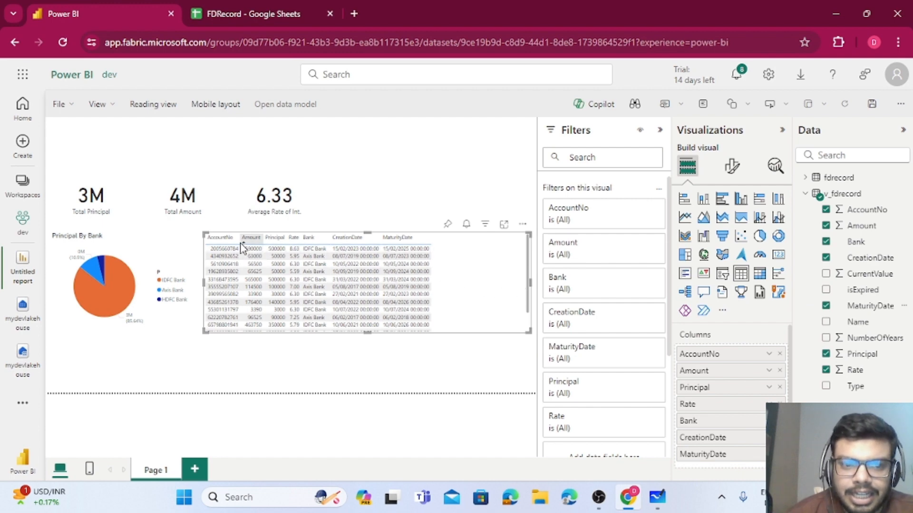
drag(239, 238, 376, 239)
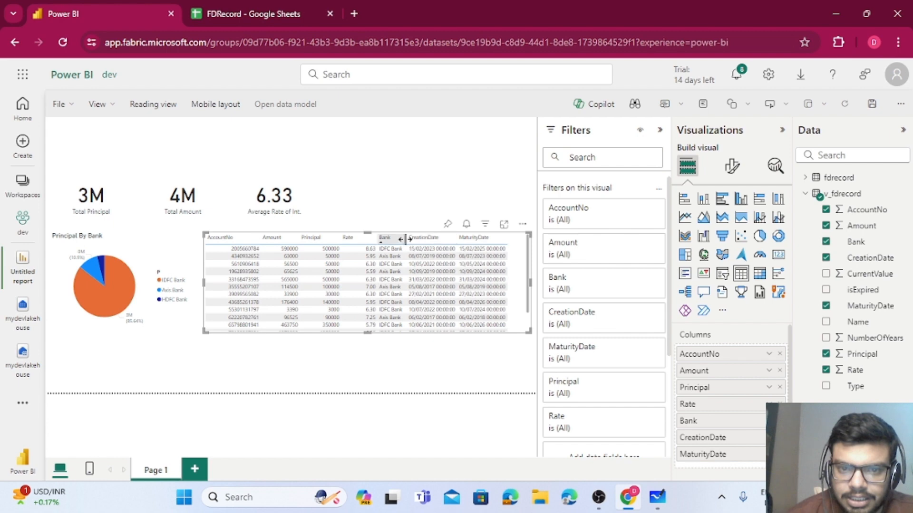
drag(456, 238, 471, 239)
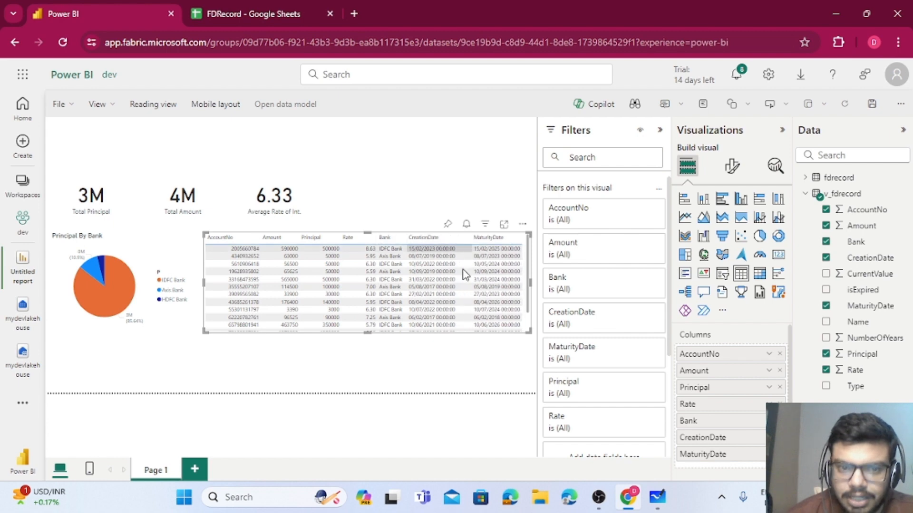
click(438, 351)
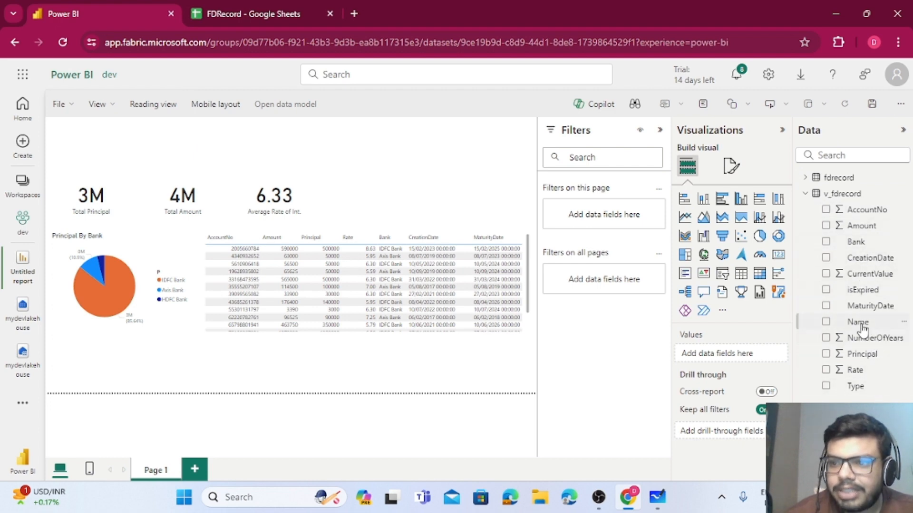
Create a slicer from v_fdrecord's Name field in Dropdown style and place it above the Total Principal card
drag(858, 322, 141, 138)
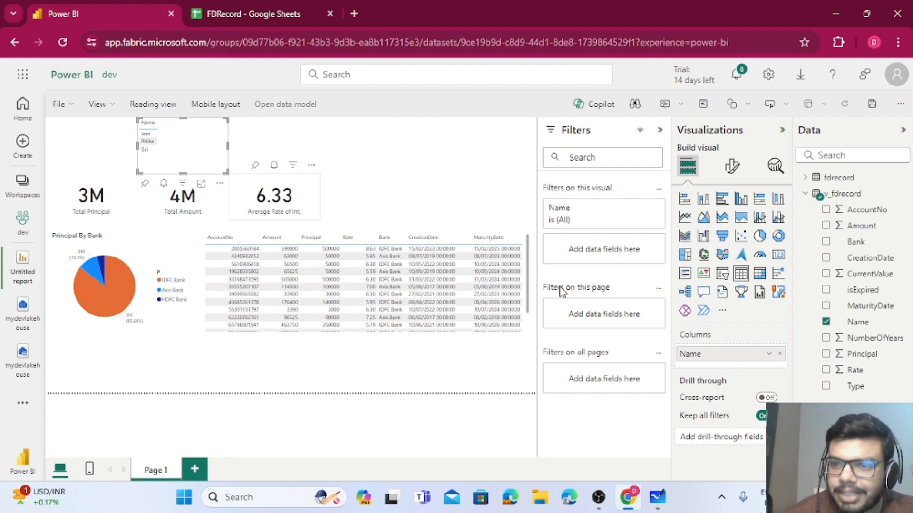
click(721, 276)
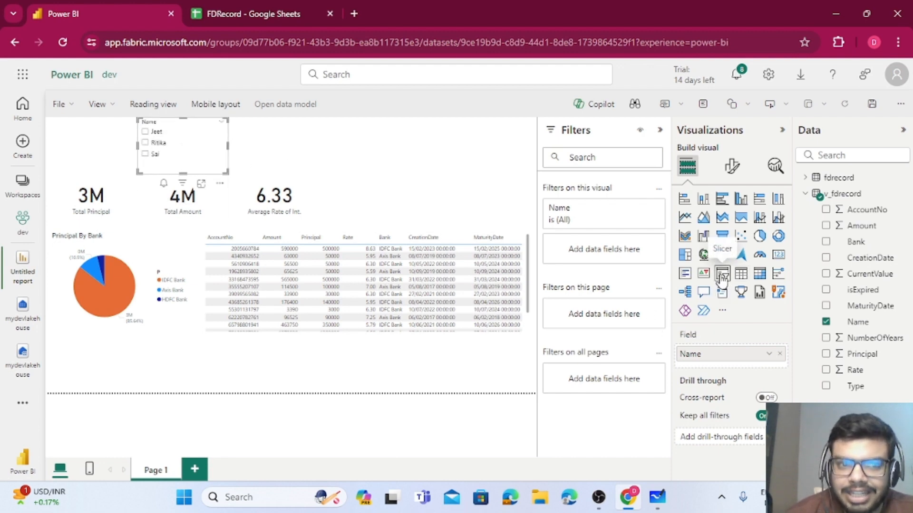
click(732, 165)
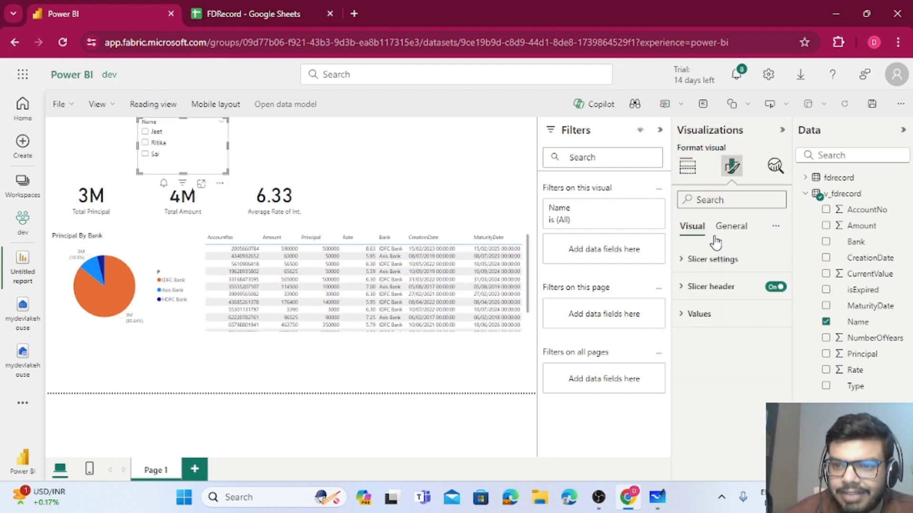
click(713, 259)
click(730, 327)
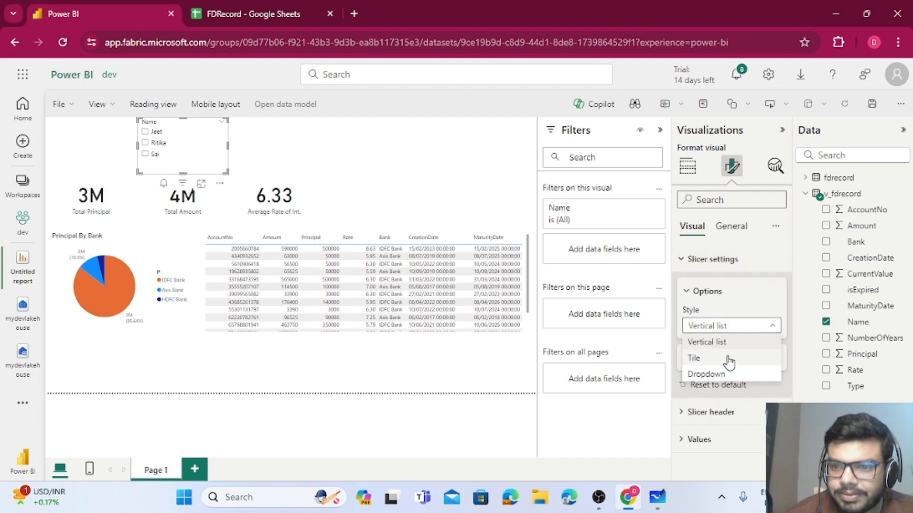
click(735, 376)
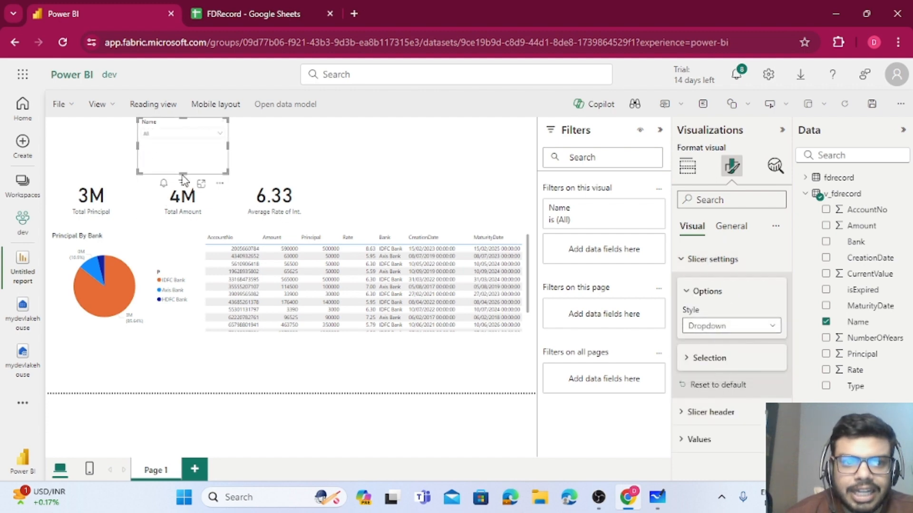
drag(201, 131, 114, 146)
Test the Name slicer by filtering the report to one person after another, and reset it to All
click(122, 157)
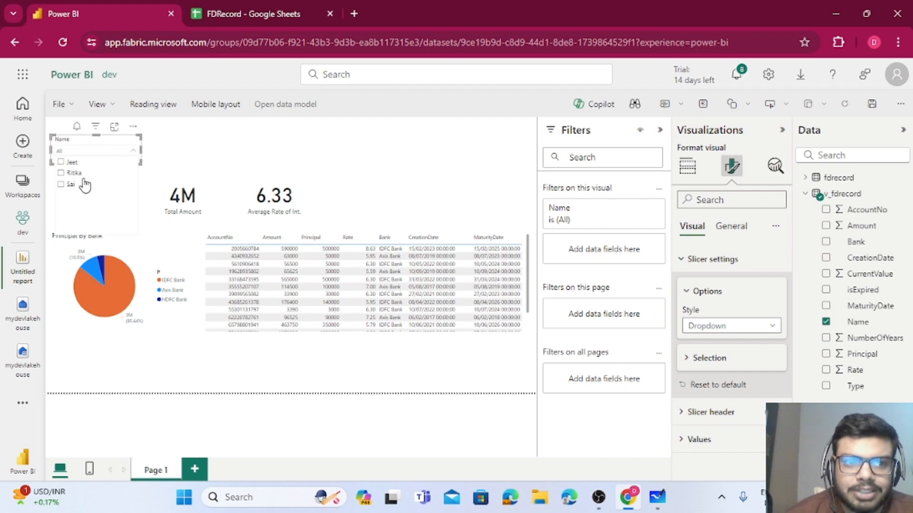
click(257, 159)
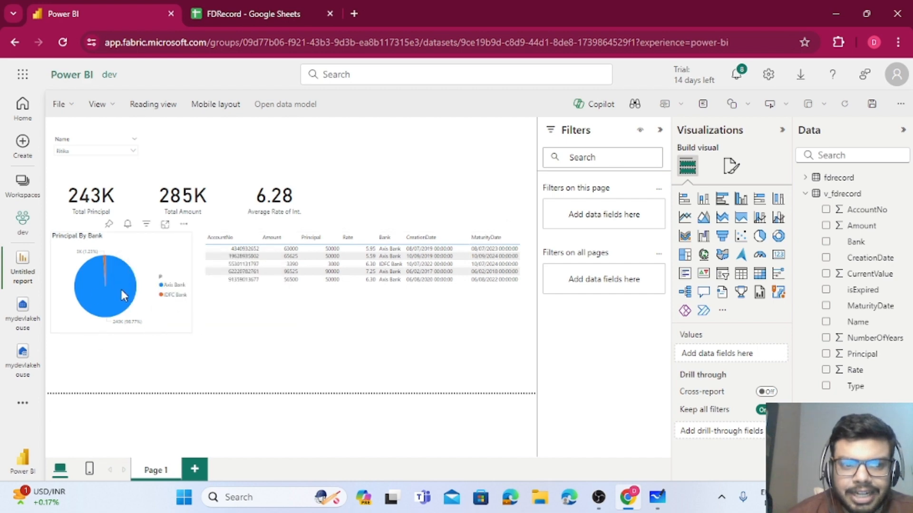
click(84, 153)
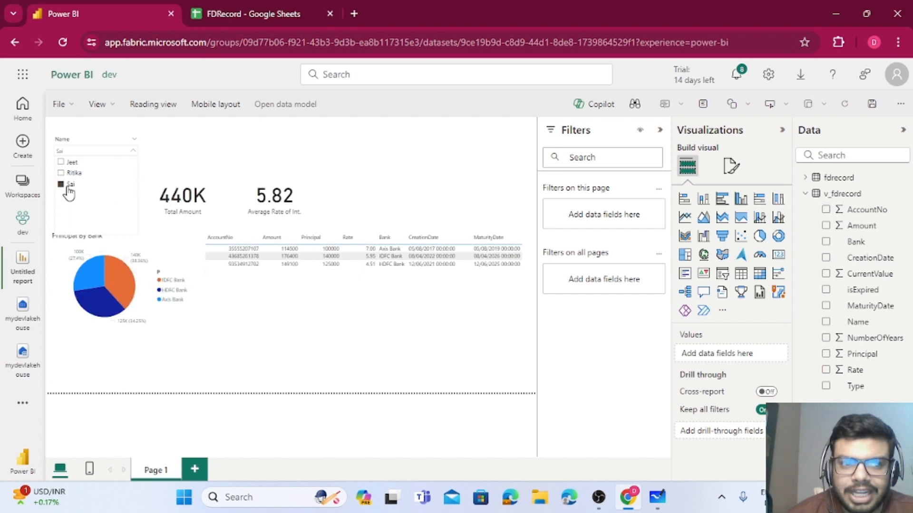
click(242, 157)
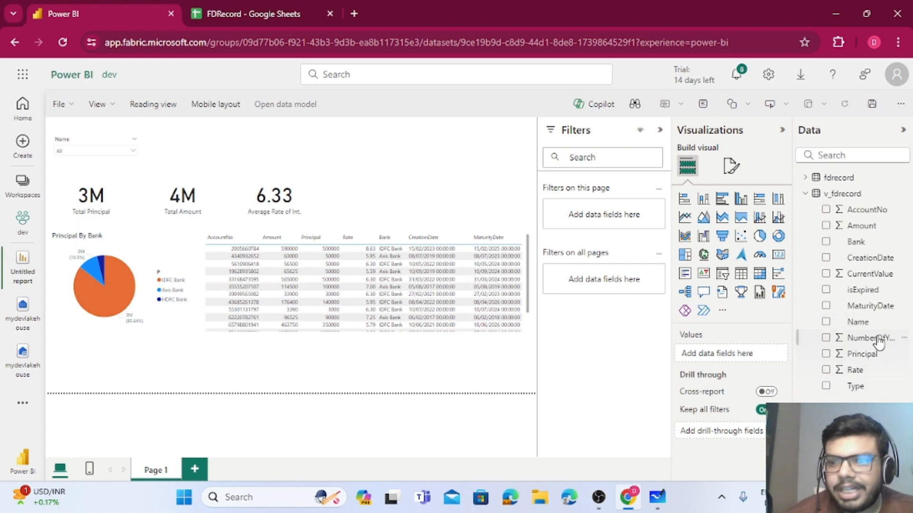
Duplicate the Name slicer and place the copy directly beside the original above the Total Amount card
click(97, 151)
key(ctrl+c)
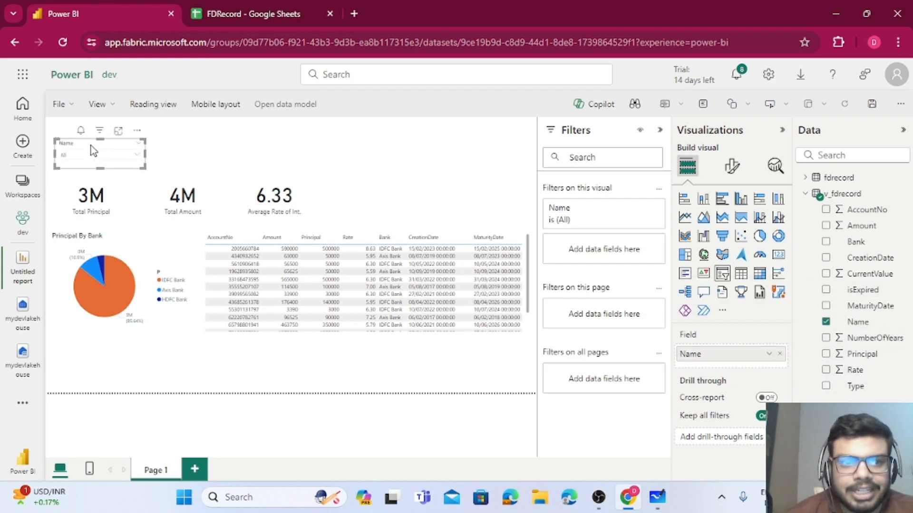
key(ctrl+v)
drag(209, 143, 181, 150)
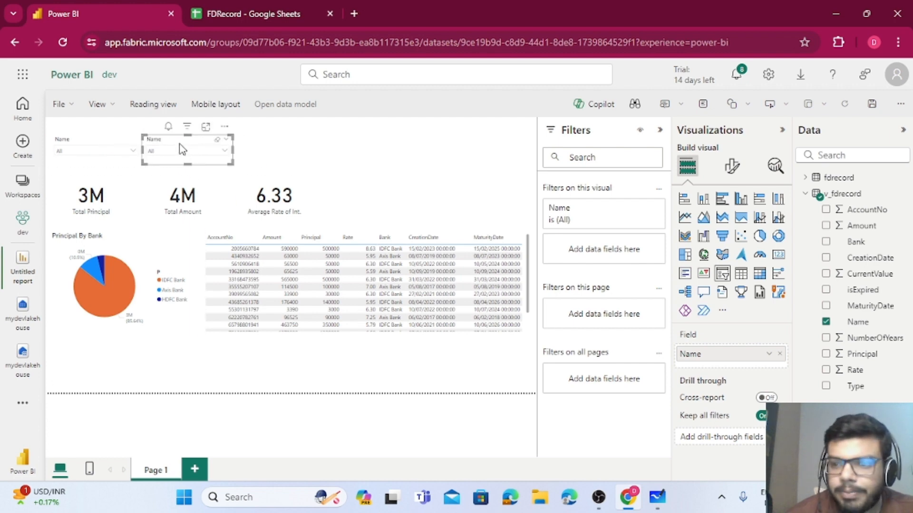
Replace the copied slicer's Name field with isExpired and rename the field as Expired
drag(861, 290, 776, 361)
click(780, 354)
double_click(687, 354)
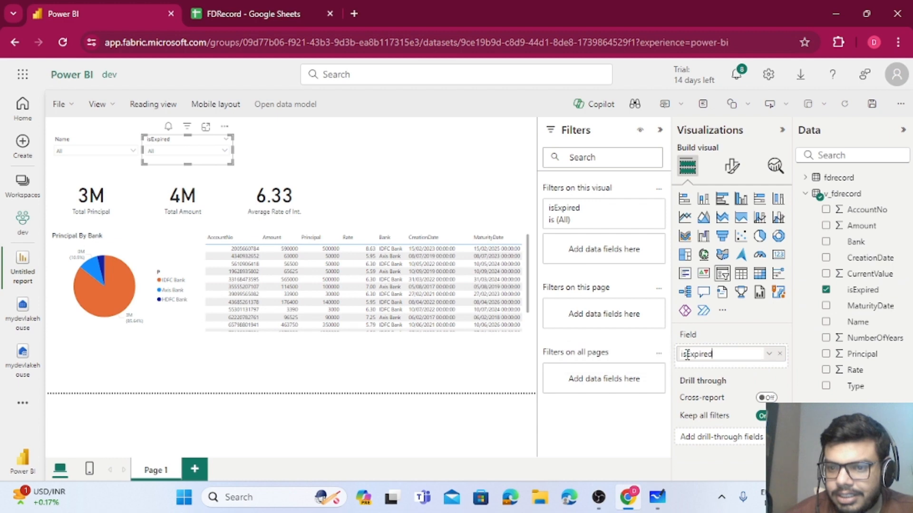
key(Return)
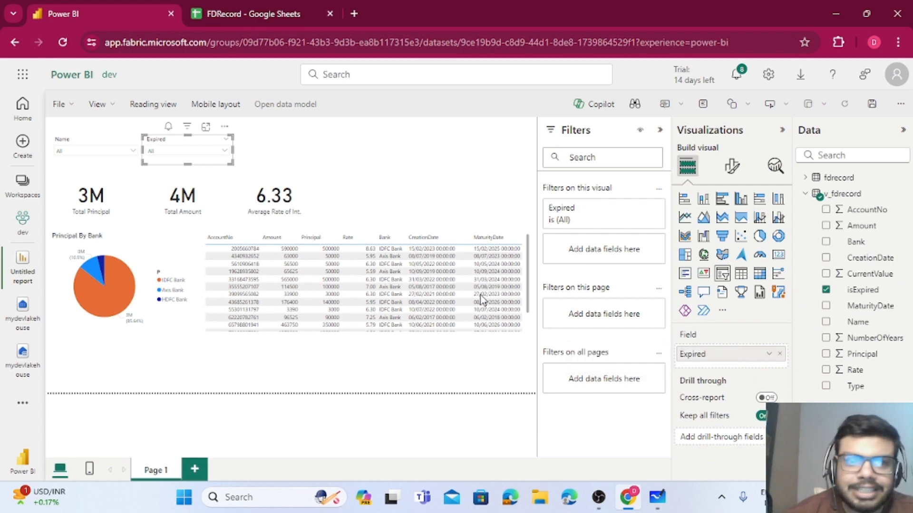
Test the Expired slicer with Yes and with No, checking the maturity dates, and reset it to All
click(220, 152)
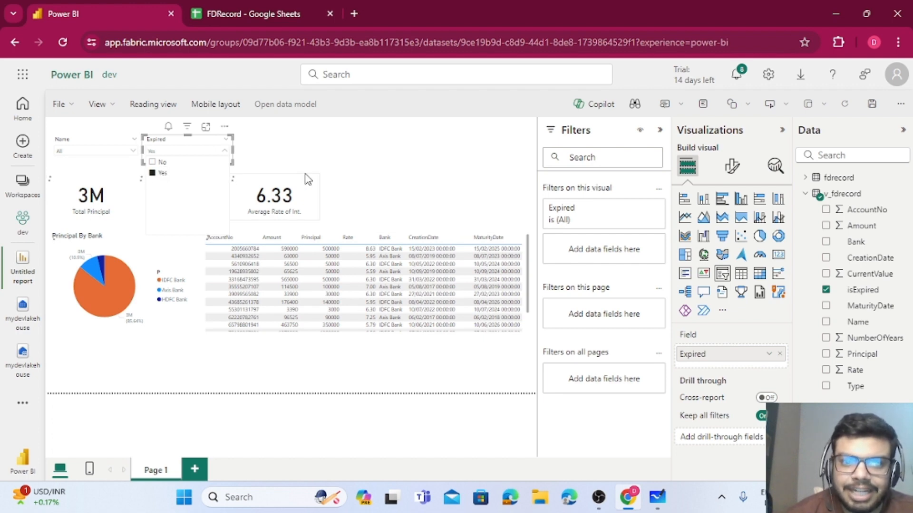
click(342, 155)
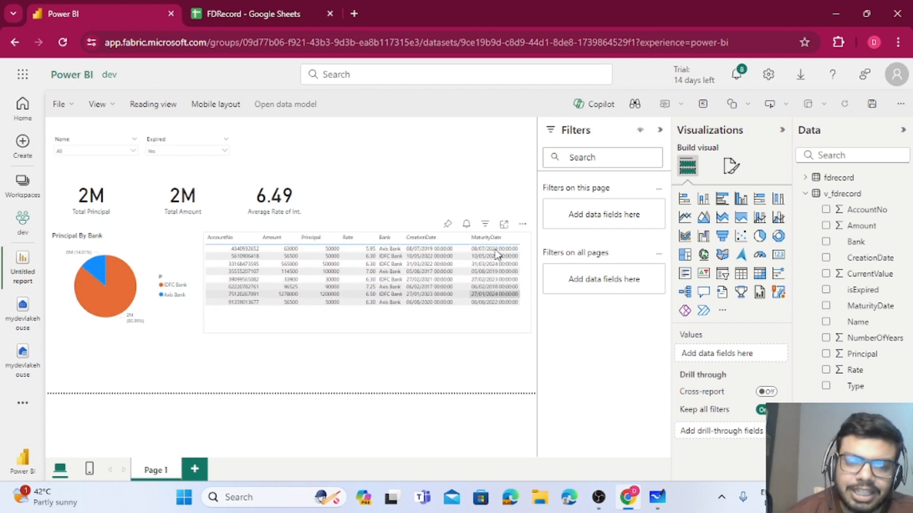
click(218, 151)
click(162, 162)
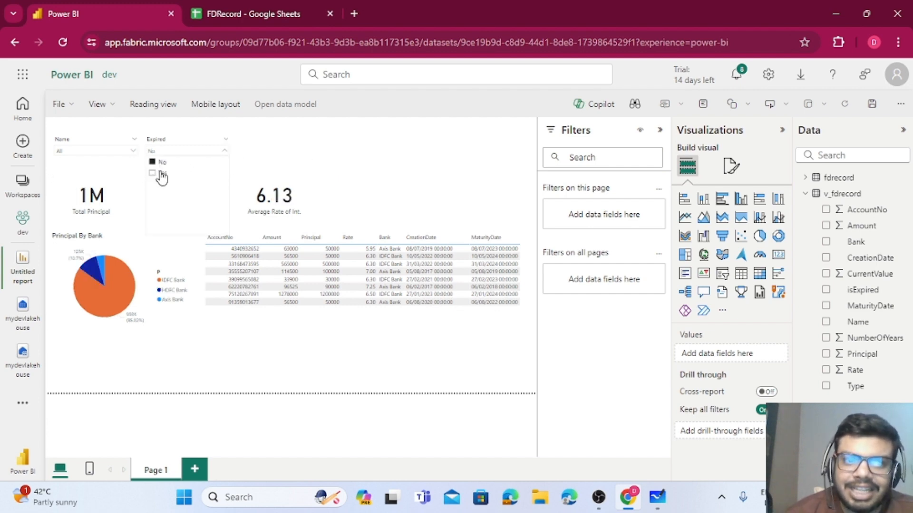
click(160, 172)
click(161, 173)
click(296, 153)
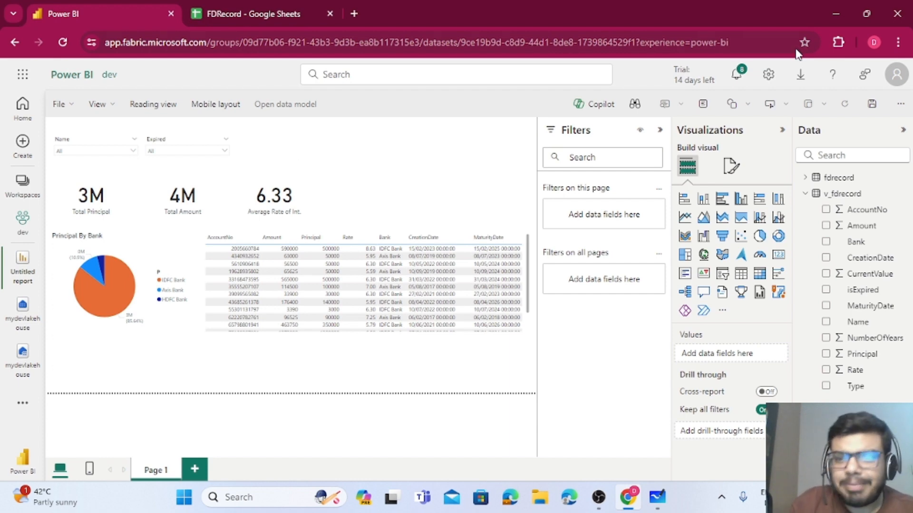
Collapse the Filters, Visualizations and Data panes to enlarge the report page
click(660, 130)
click(782, 129)
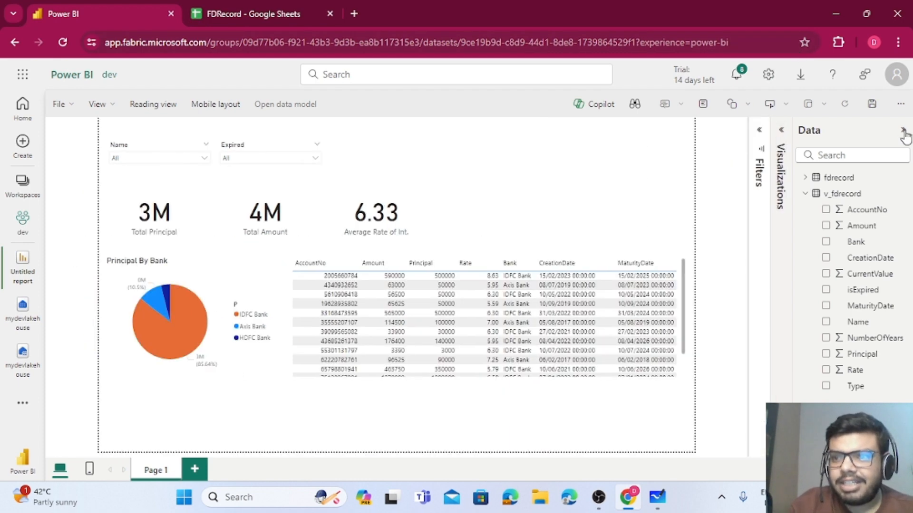
click(903, 129)
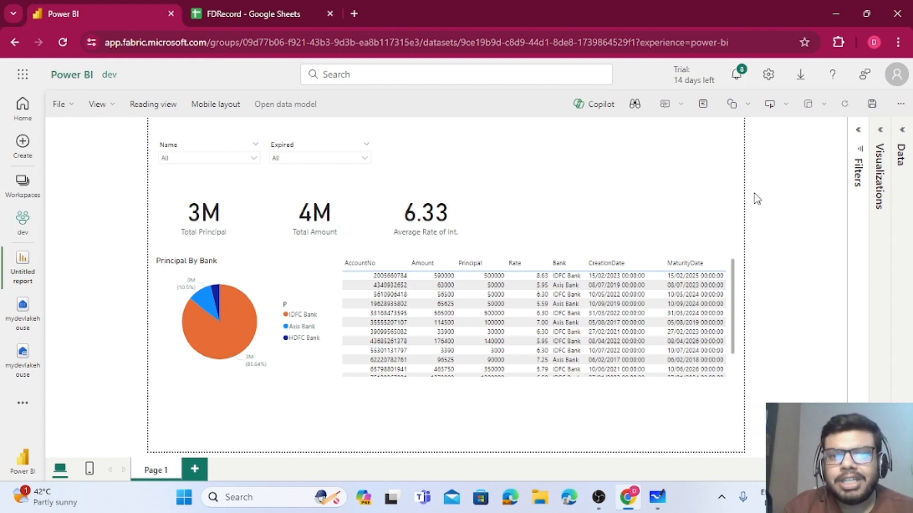
click(291, 498)
click(765, 378)
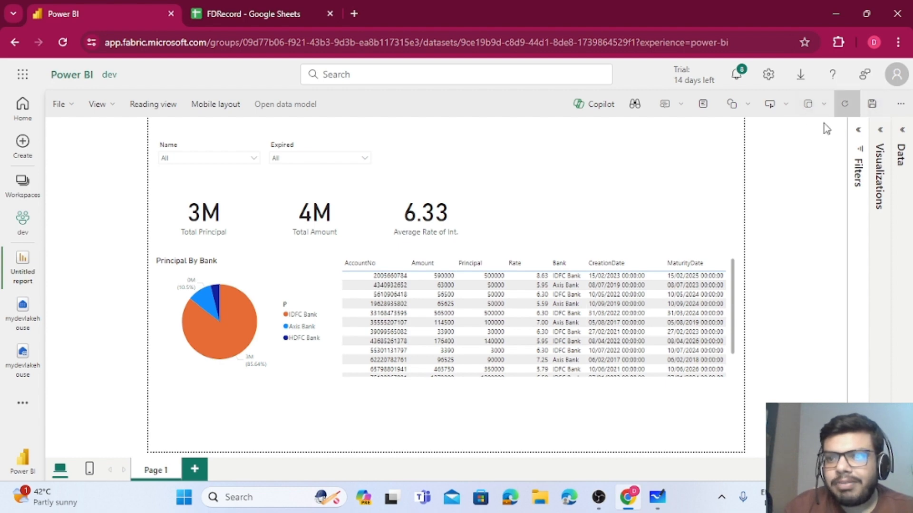
Save the report as FinBI in the dev workspace and dismiss the PowerPoint tip
click(871, 104)
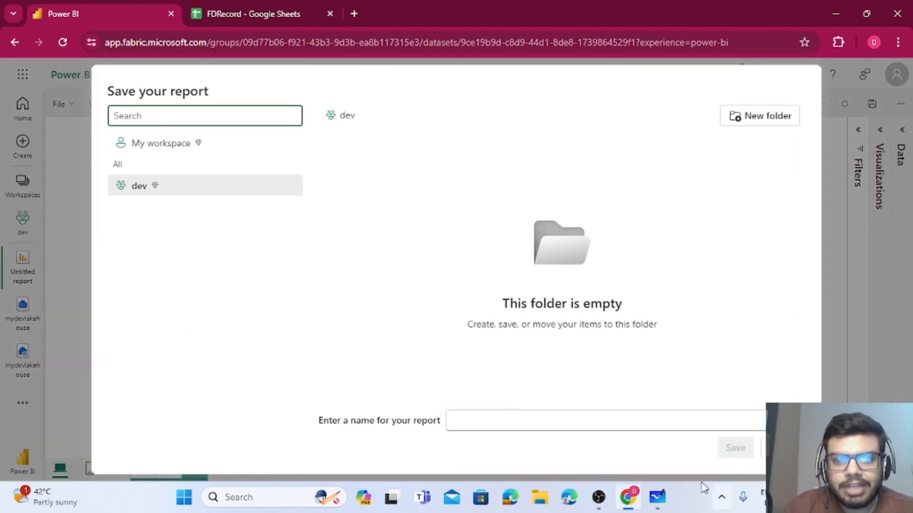
click(540, 421)
text(FinBI)
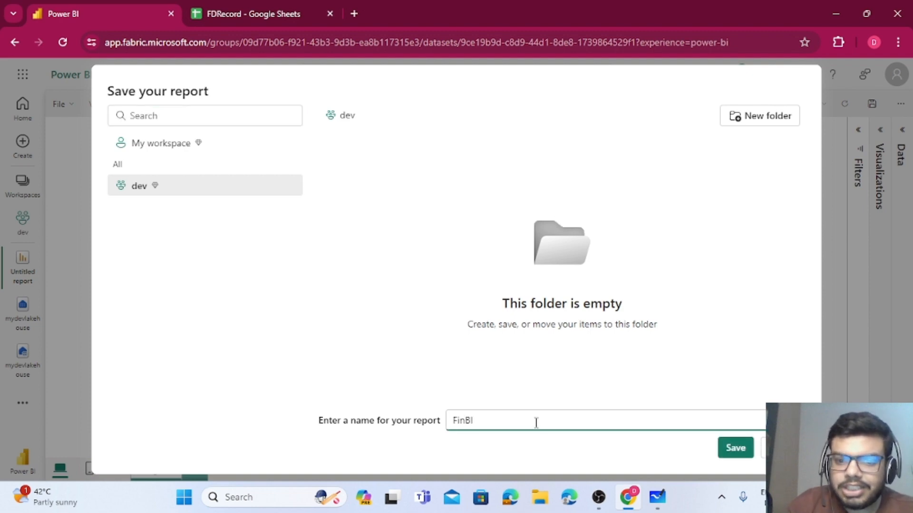
click(737, 447)
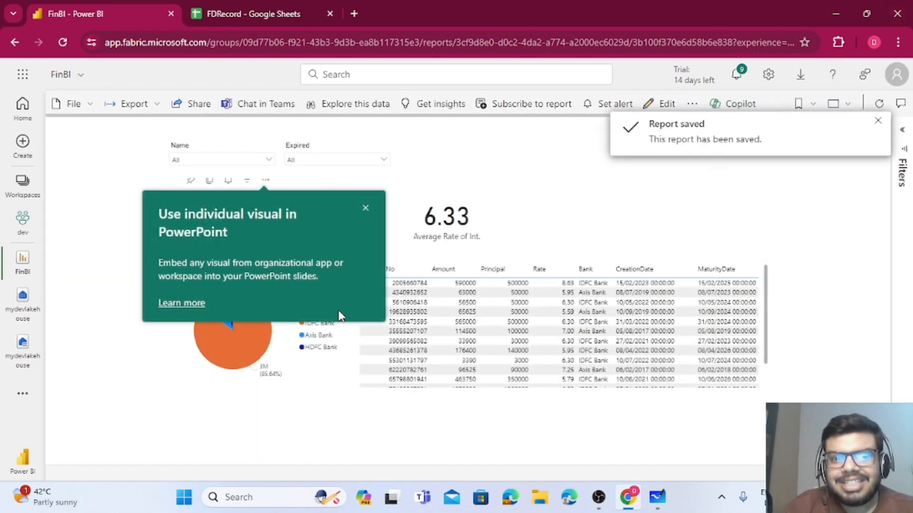
click(365, 209)
Switch to Microsoft Whiteboard and clear the selection to review the Lakehouse-to-Power BI Dashboard diagram
click(657, 497)
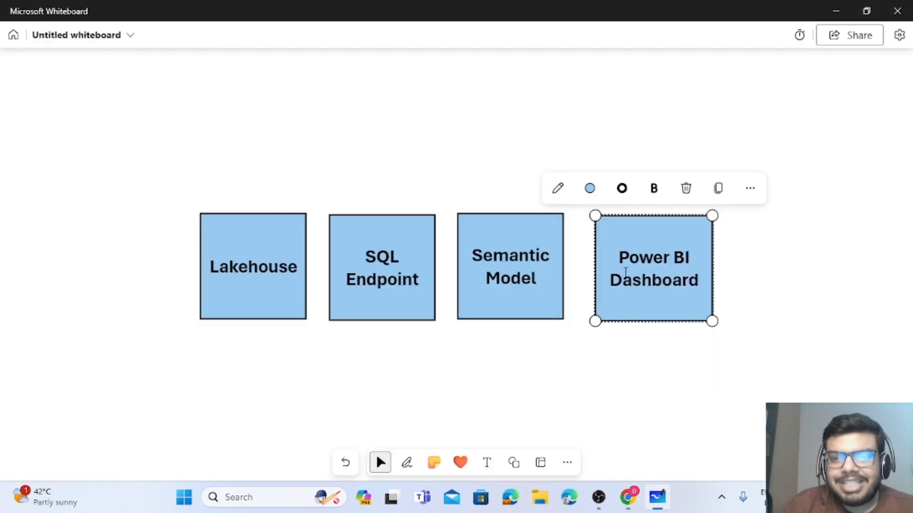
click(825, 295)
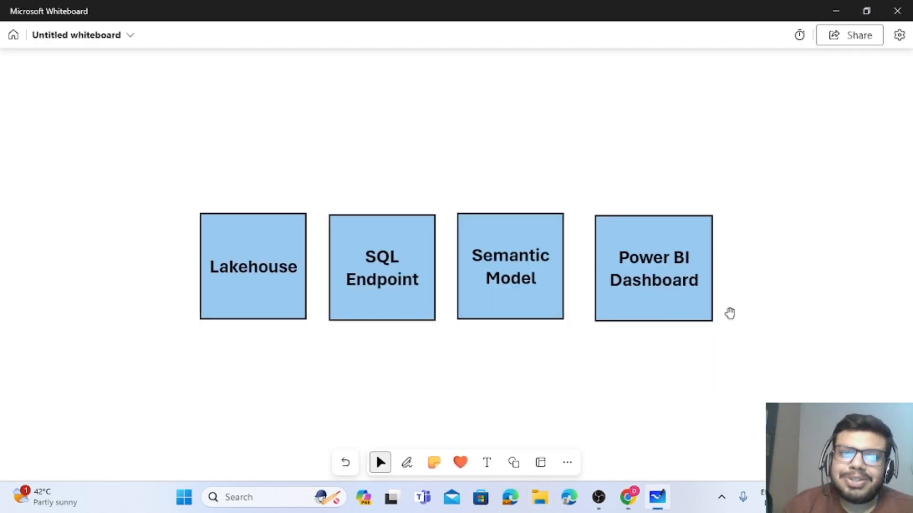